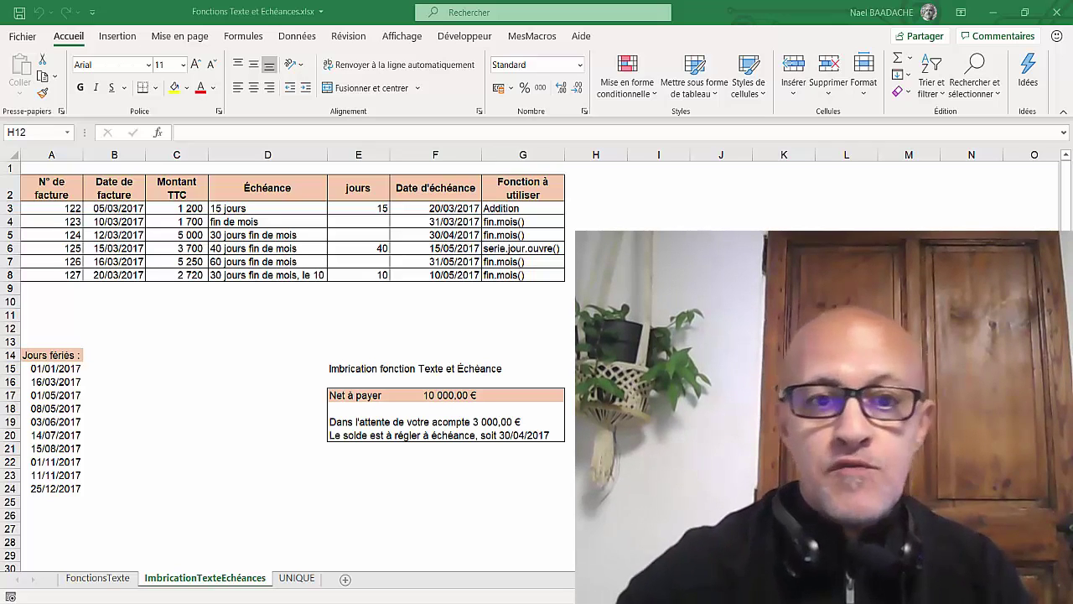
# Inspect the deposit and balance-due message formulas, widening the formula bar to read them
pyautogui.click(361, 422)
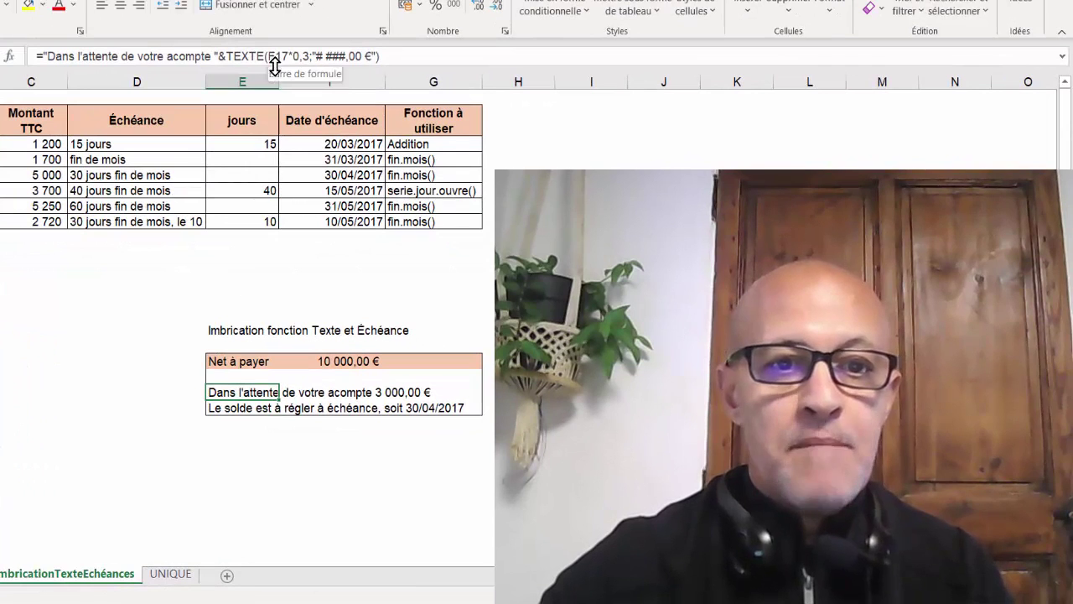
pyautogui.moveTo(278, 67); pyautogui.dragTo(278, 83)
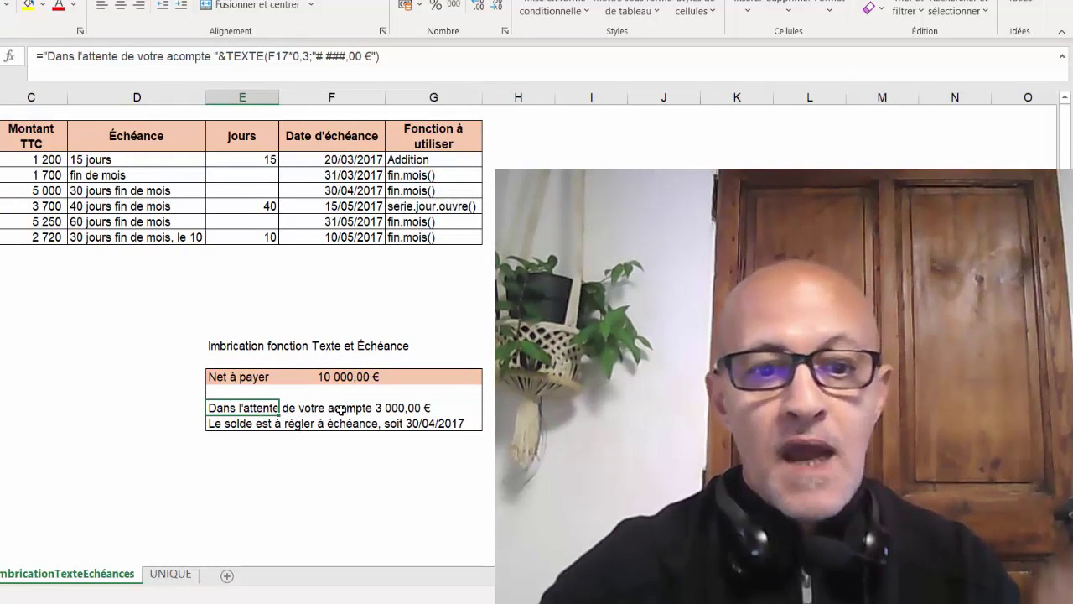
pyautogui.click(282, 420)
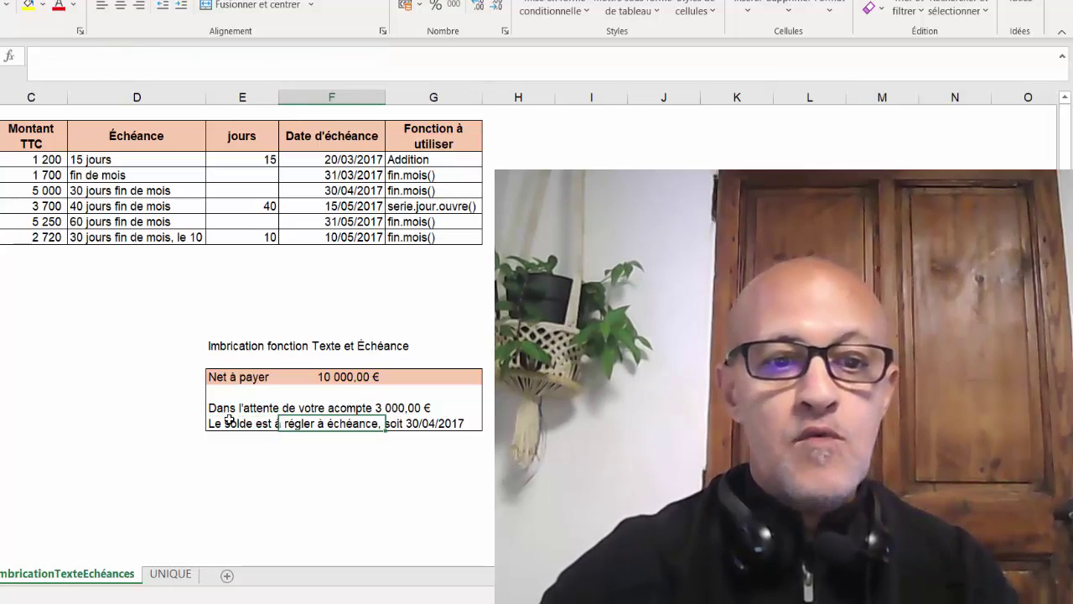
pyautogui.click(260, 423)
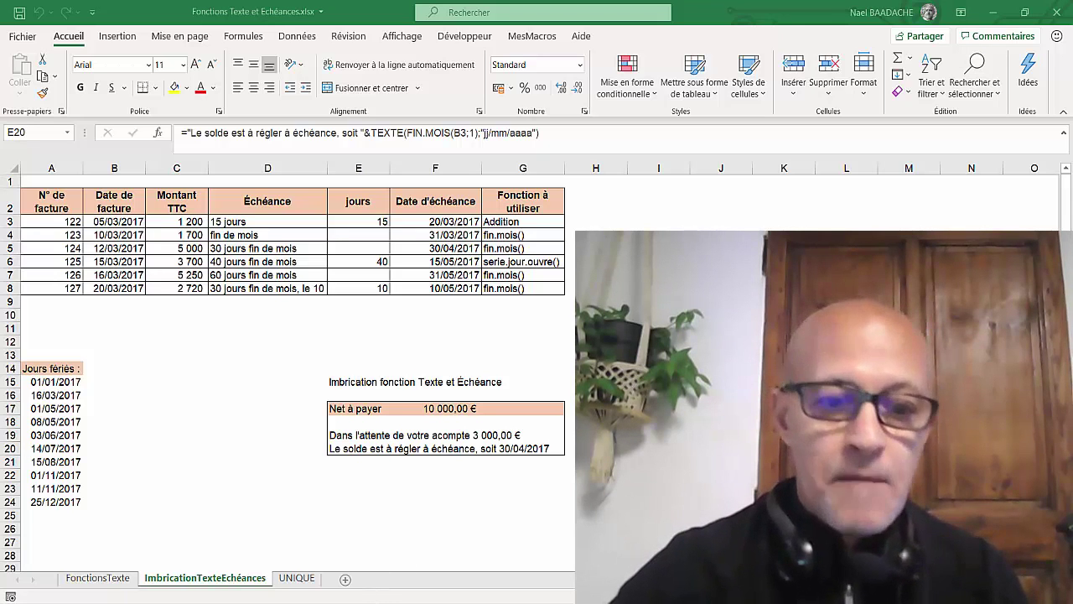
# On the UNIQUE sheet, select the Raison Sociale entries and view the =UNIQUE formula in D2
pyautogui.click(302, 581)
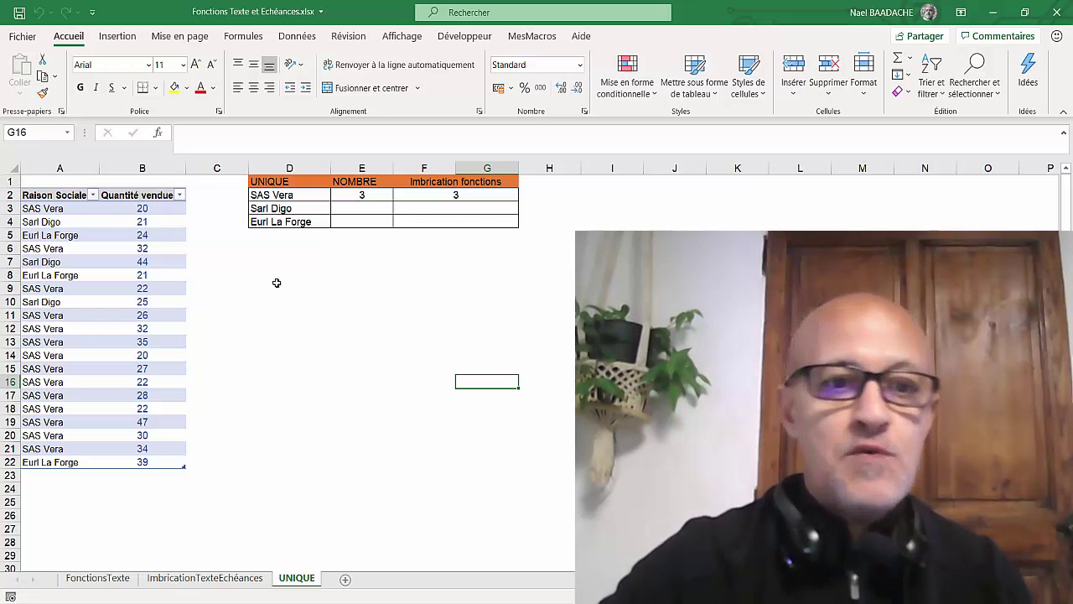
pyautogui.moveTo(60, 210); pyautogui.dragTo(63, 460)
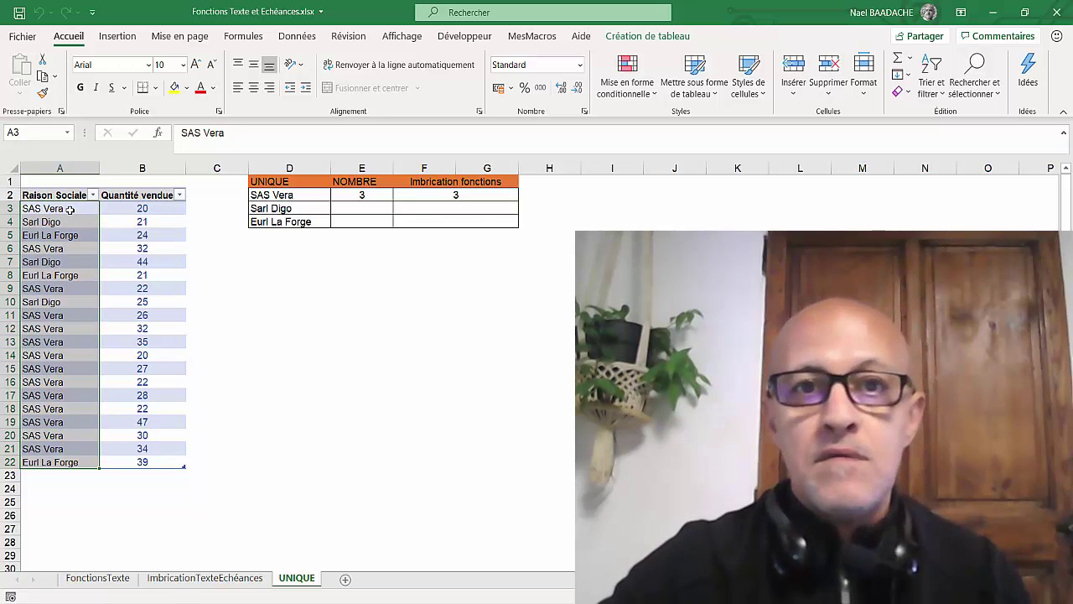
pyautogui.click(69, 210)
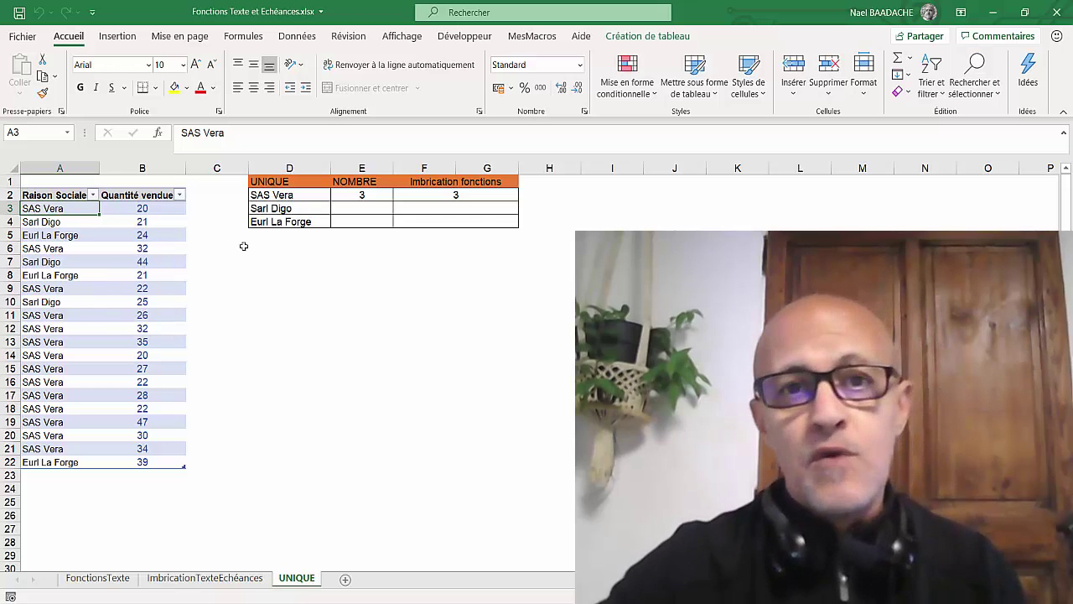
pyautogui.click(307, 195)
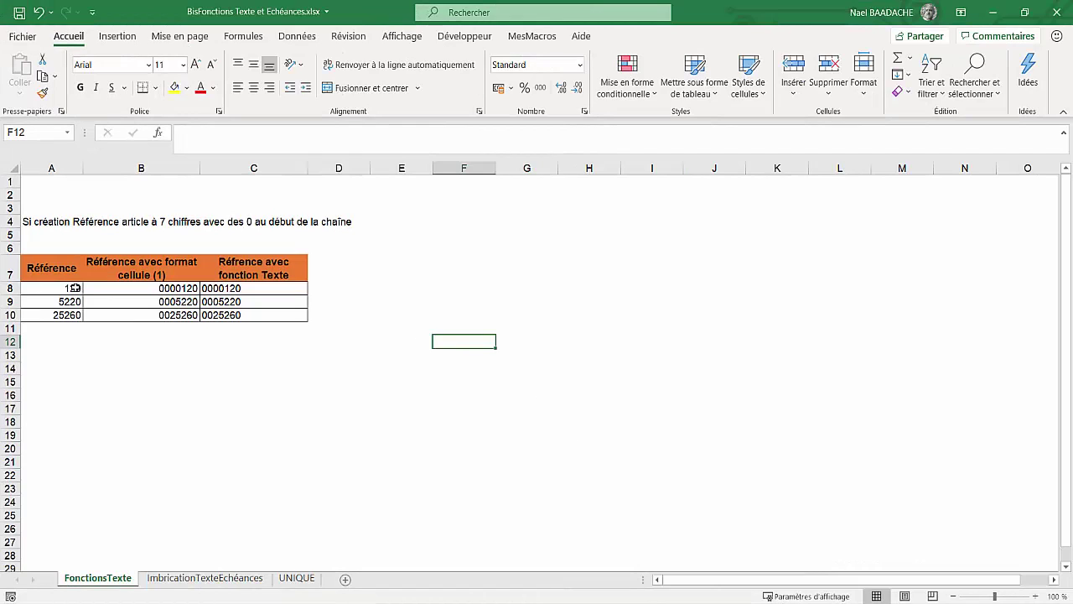
pyautogui.click(74, 287)
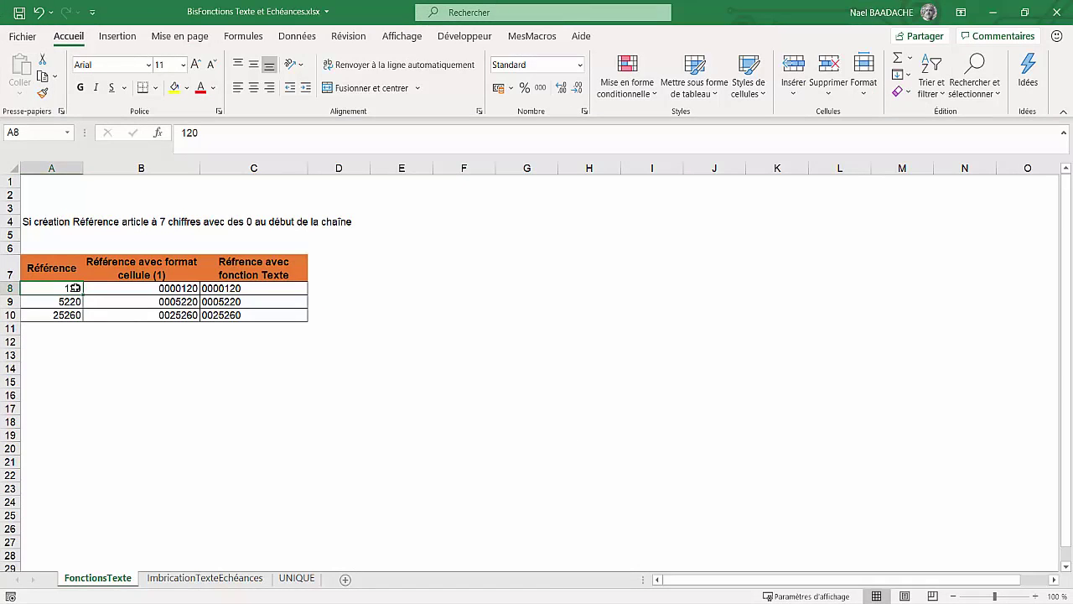
pyautogui.moveTo(75, 288); pyautogui.dragTo(75, 314)
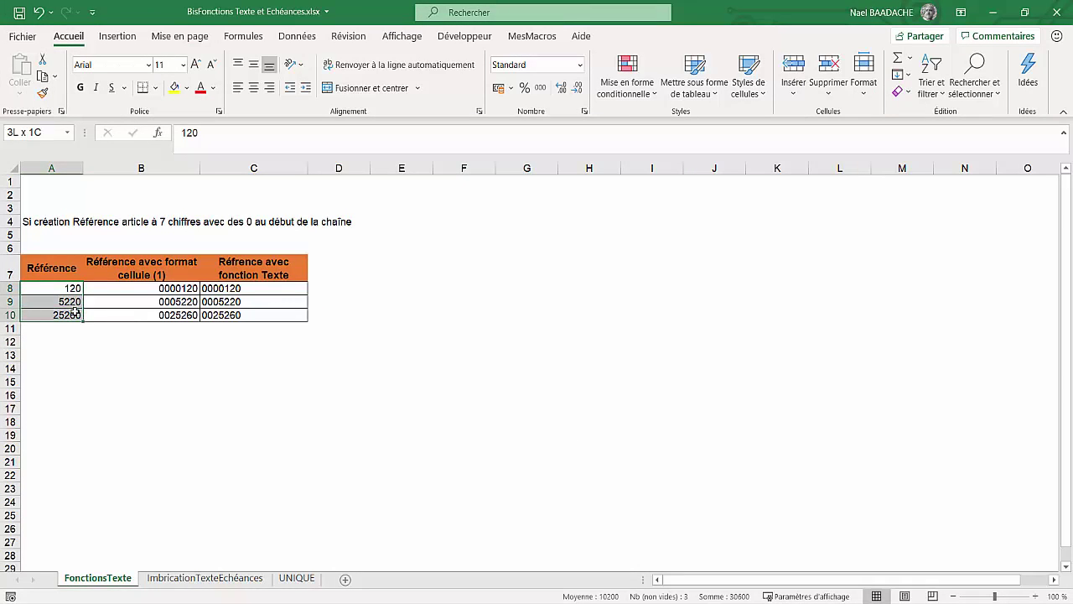
pyautogui.click(44, 222)
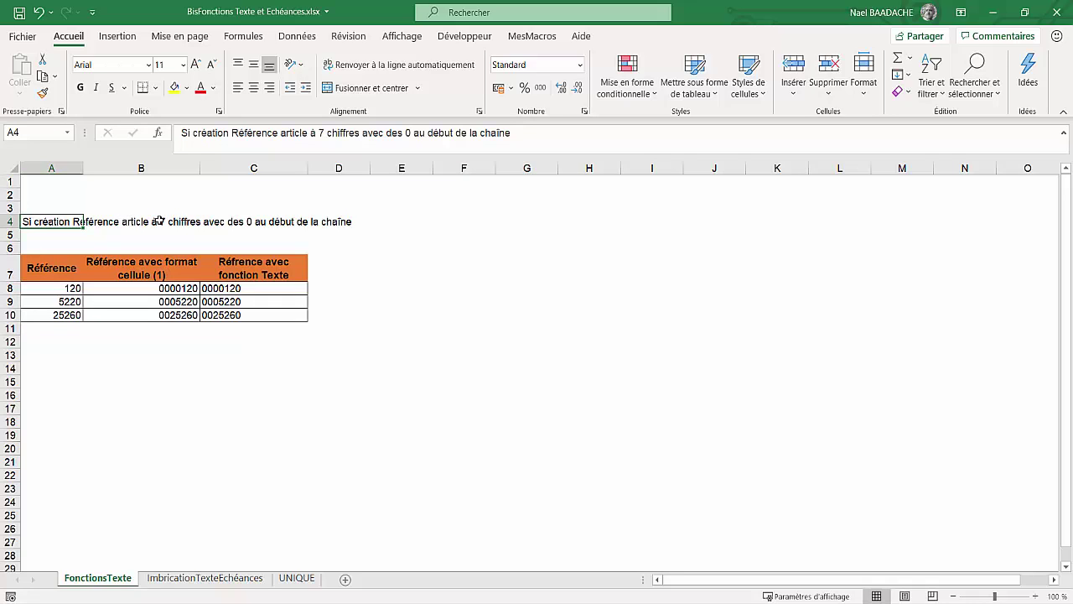
pyautogui.click(57, 286)
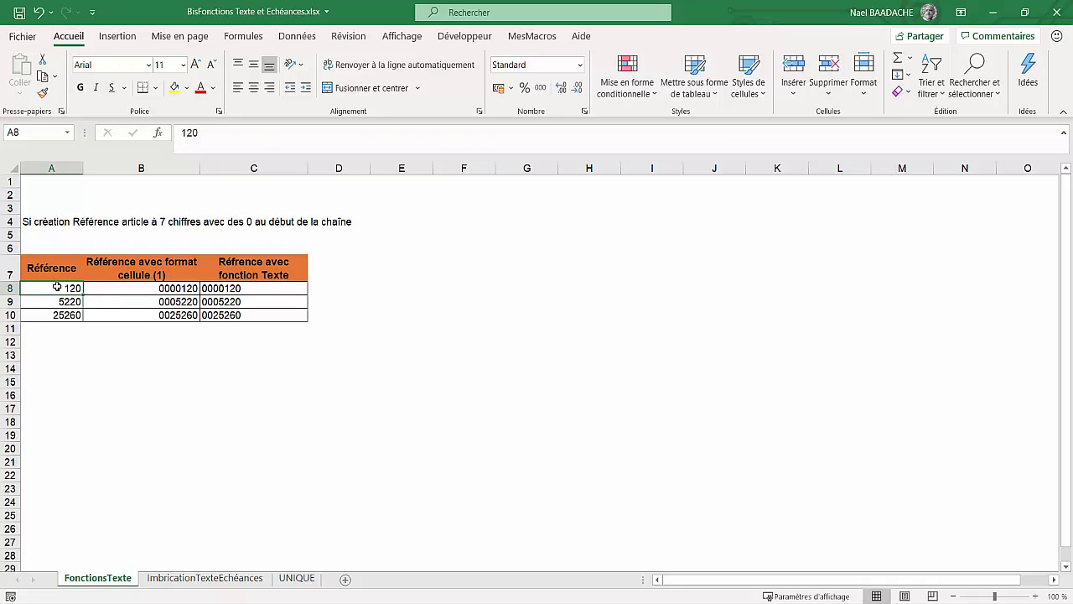
pyautogui.doubleClick(57, 287)
pyautogui.press('Return')
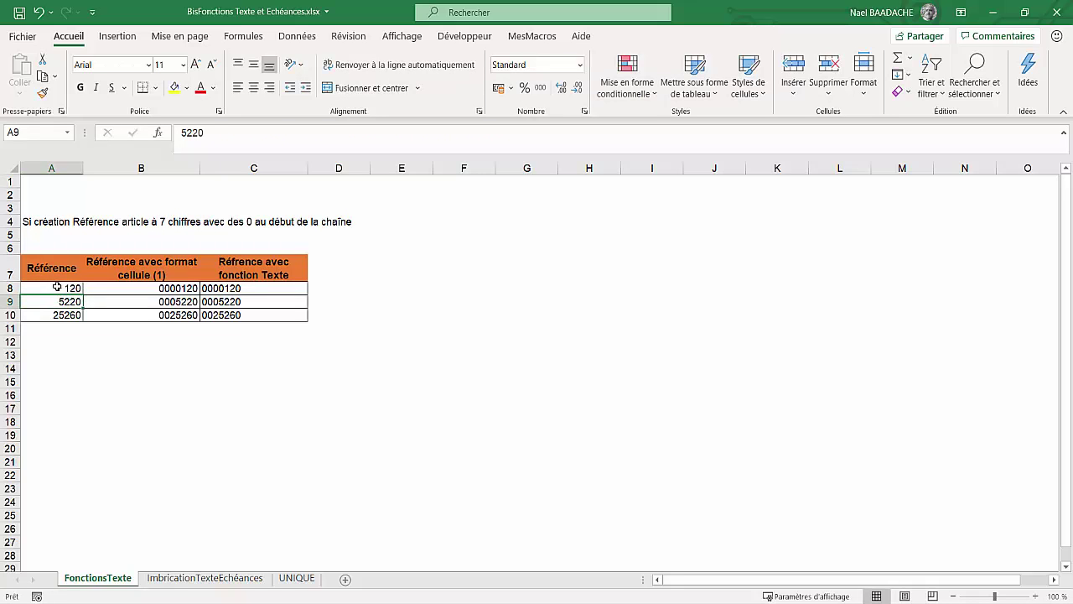
pyautogui.click(57, 287)
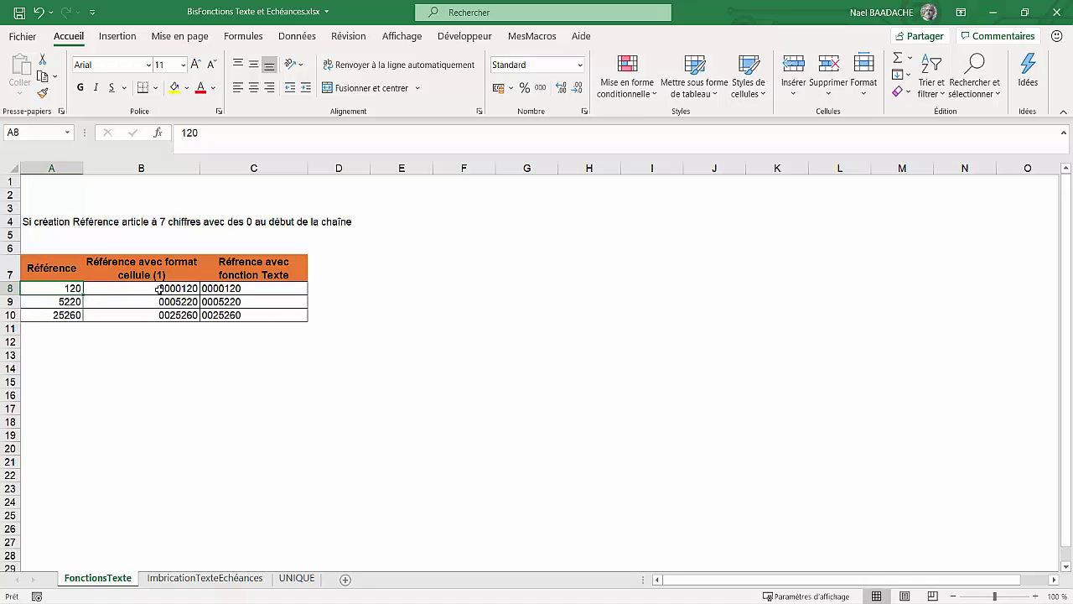
pyautogui.click(160, 288)
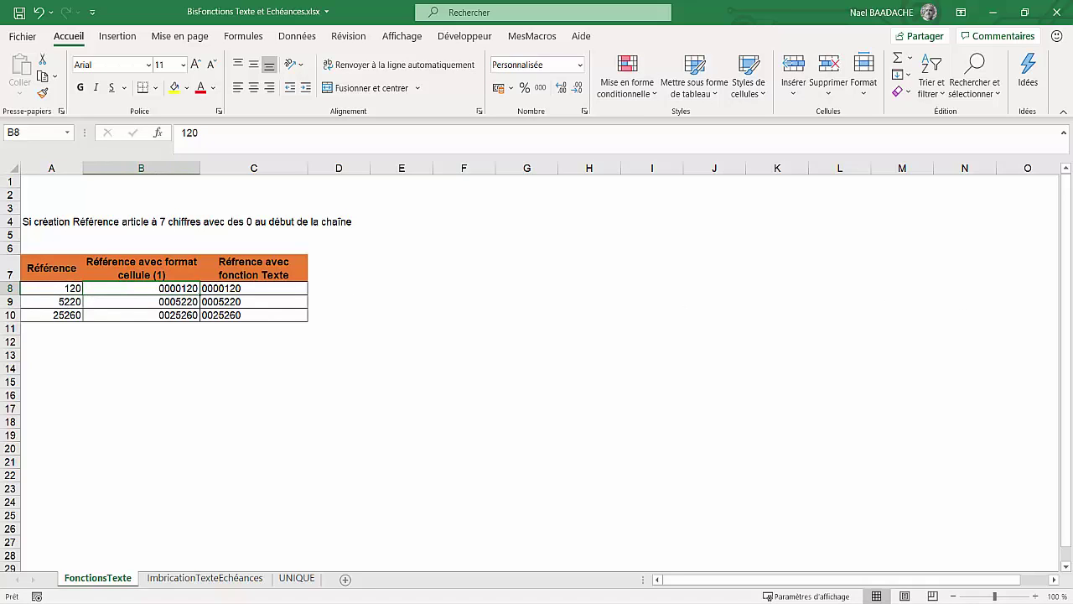
pyautogui.click(179, 288)
pyautogui.rightClick(179, 288)
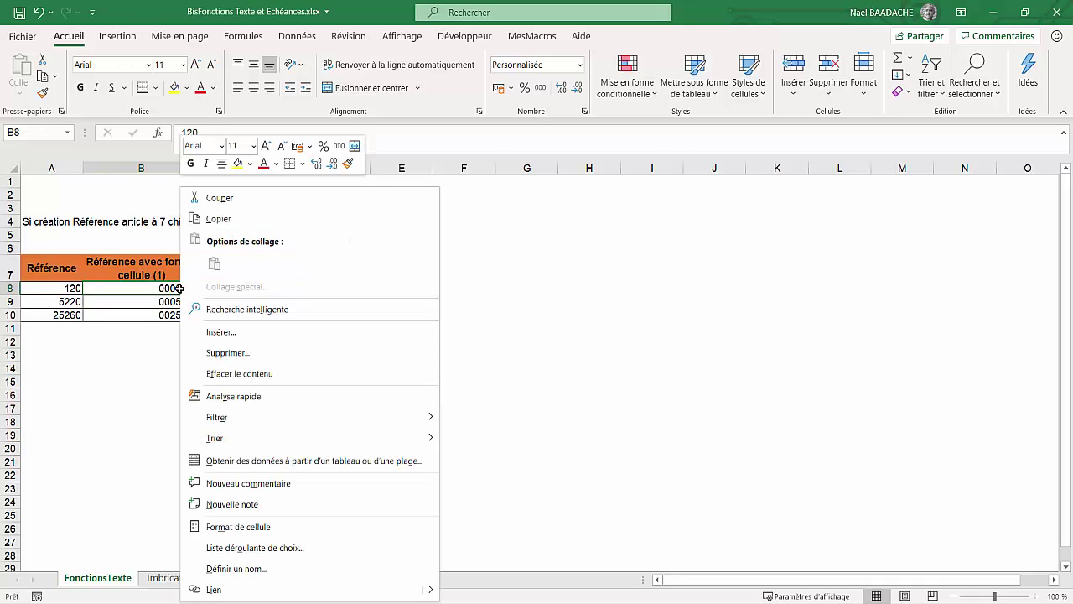
pyautogui.click(220, 526)
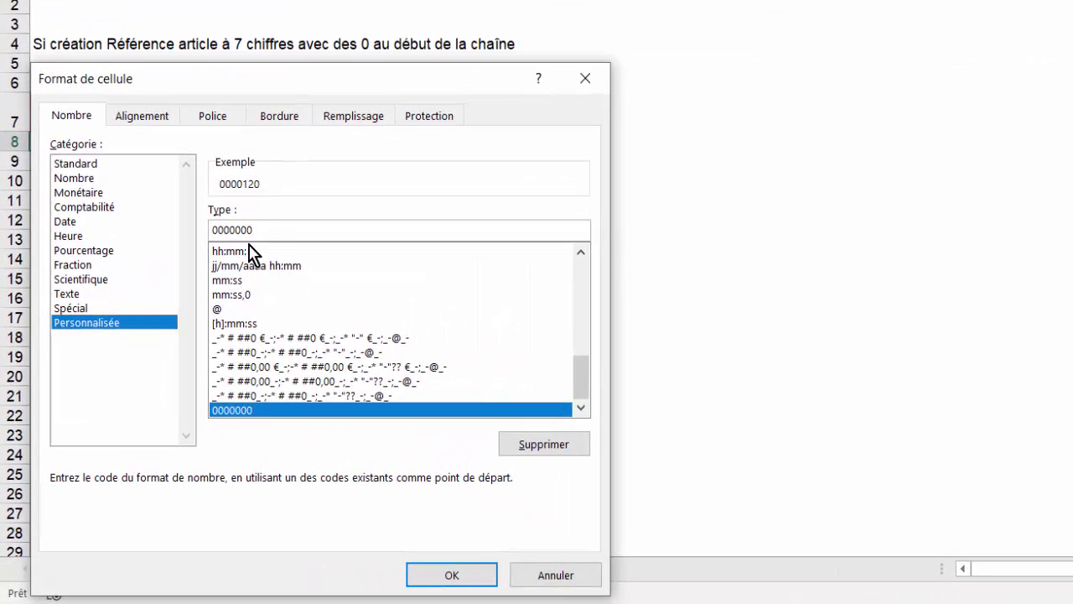
pyautogui.doubleClick(265, 228)
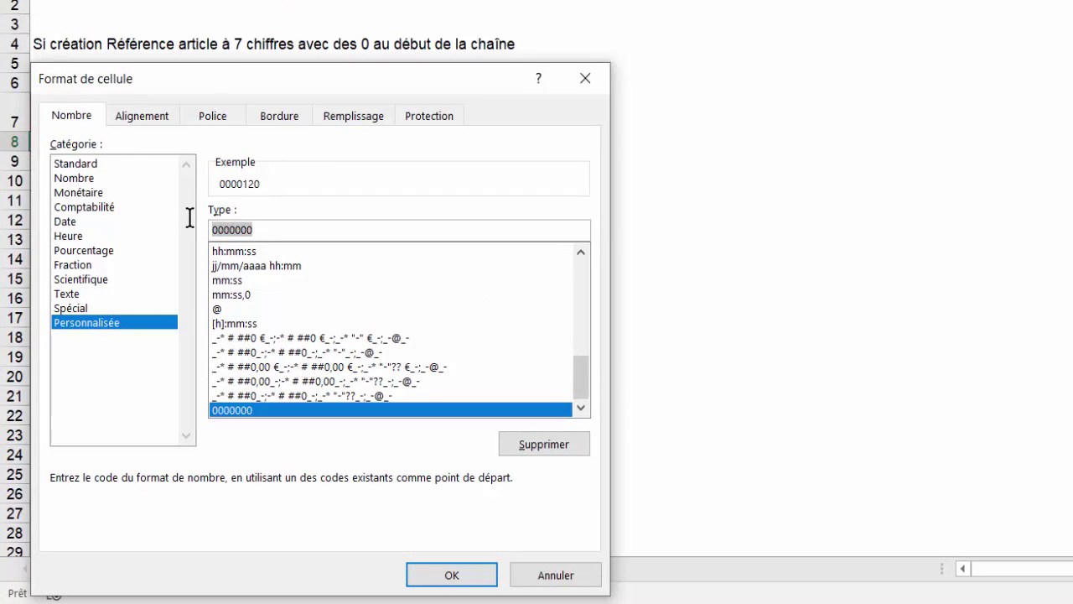
pyautogui.write('00000')
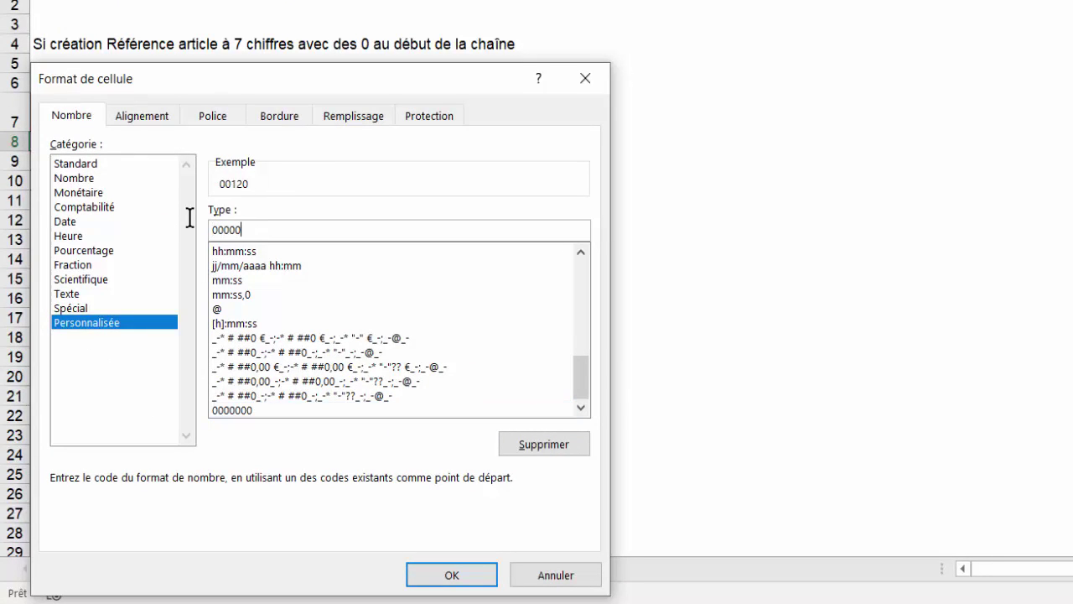
pyautogui.write('00')
pyautogui.click(469, 578)
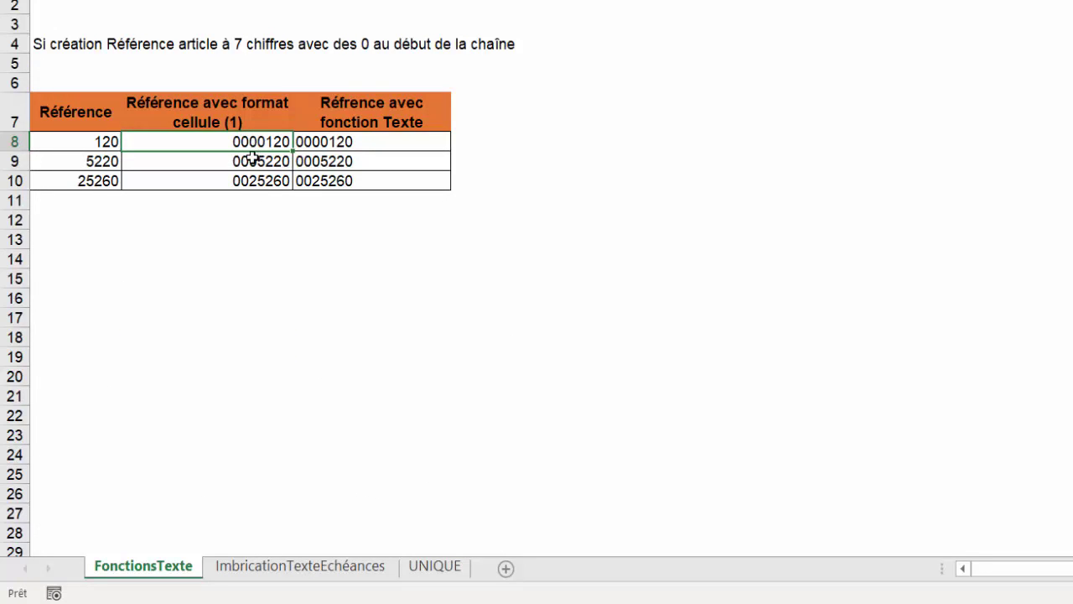
pyautogui.click(249, 160)
pyautogui.click(165, 314)
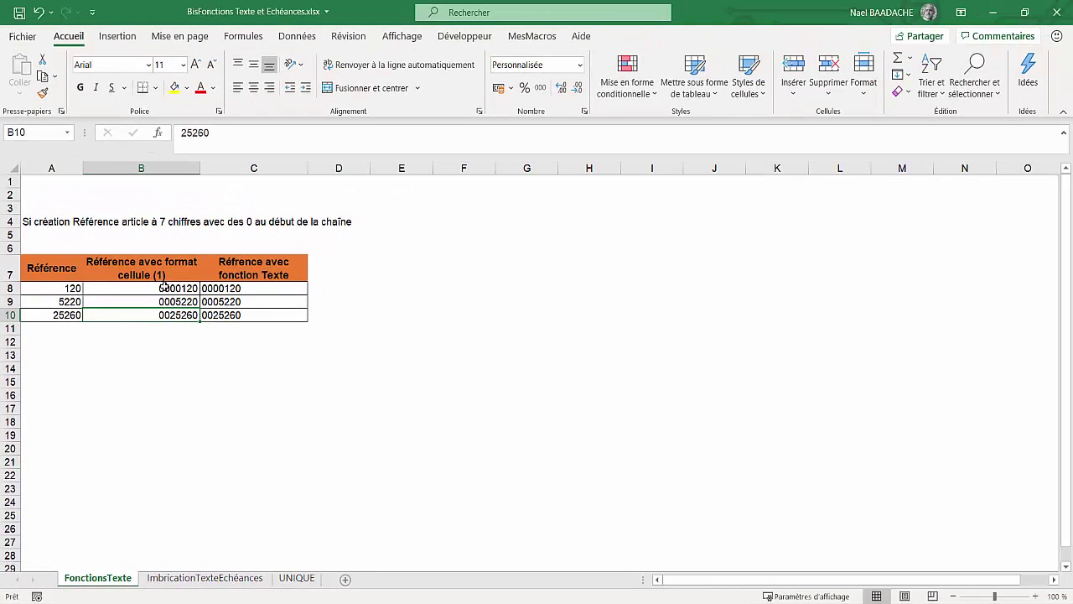
pyautogui.click(67, 289)
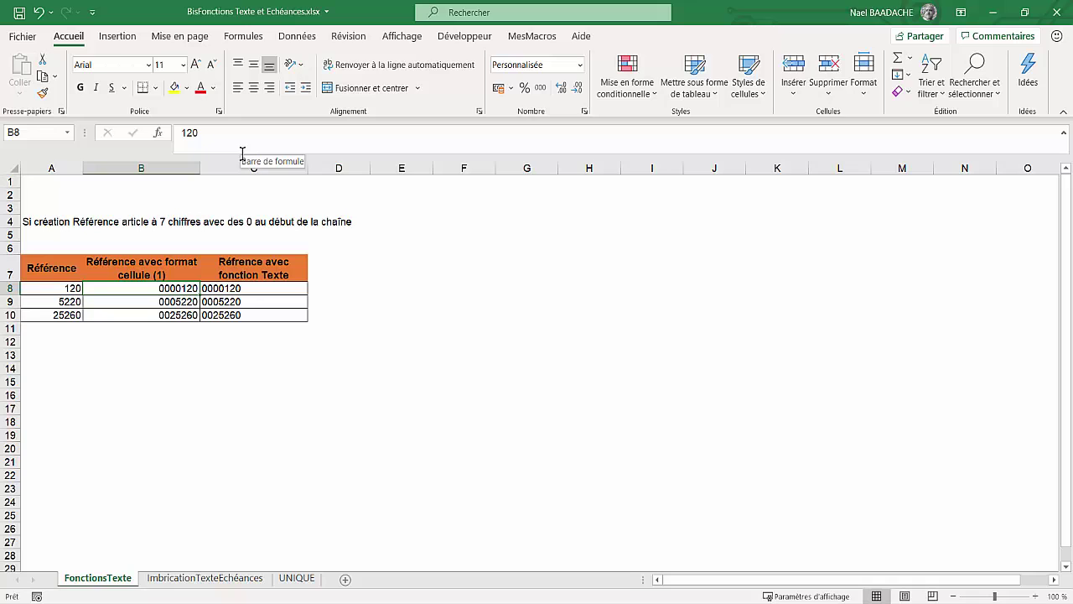
# Clear the existing TEXTE formulas from C8:C10 and reselect those empty cells
pyautogui.moveTo(239, 156); pyautogui.dragTo(238, 143)
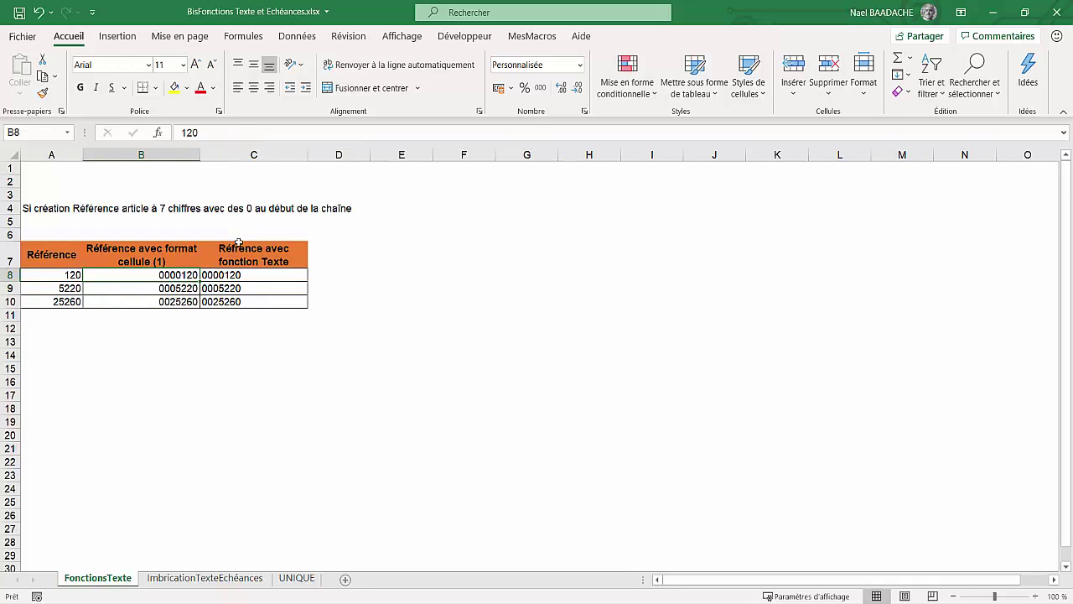
pyautogui.click(229, 275)
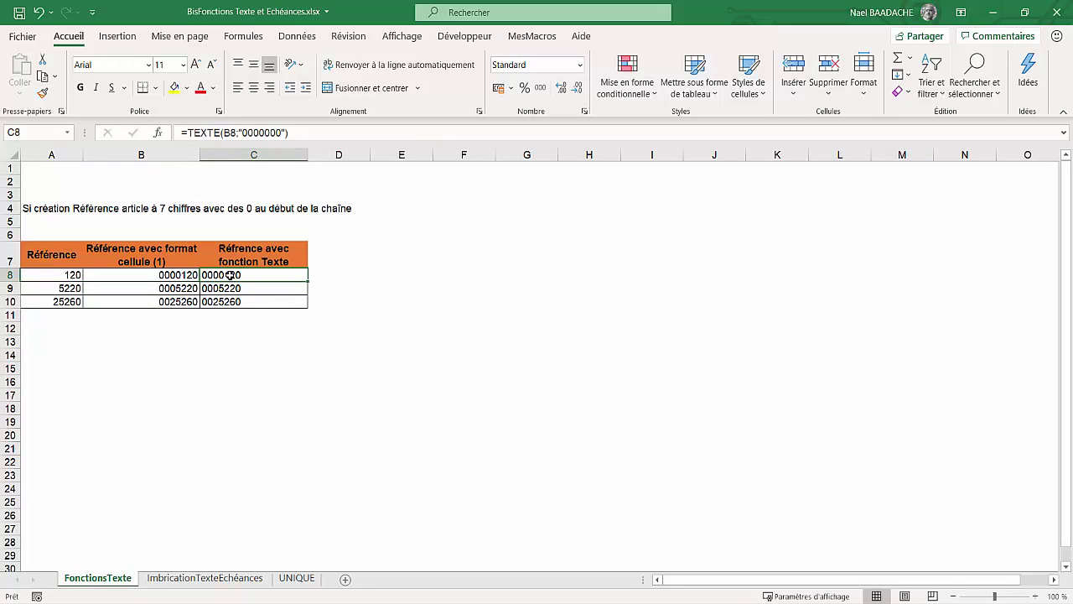
pyautogui.moveTo(229, 289); pyautogui.dragTo(231, 301)
pyautogui.press('Delete')
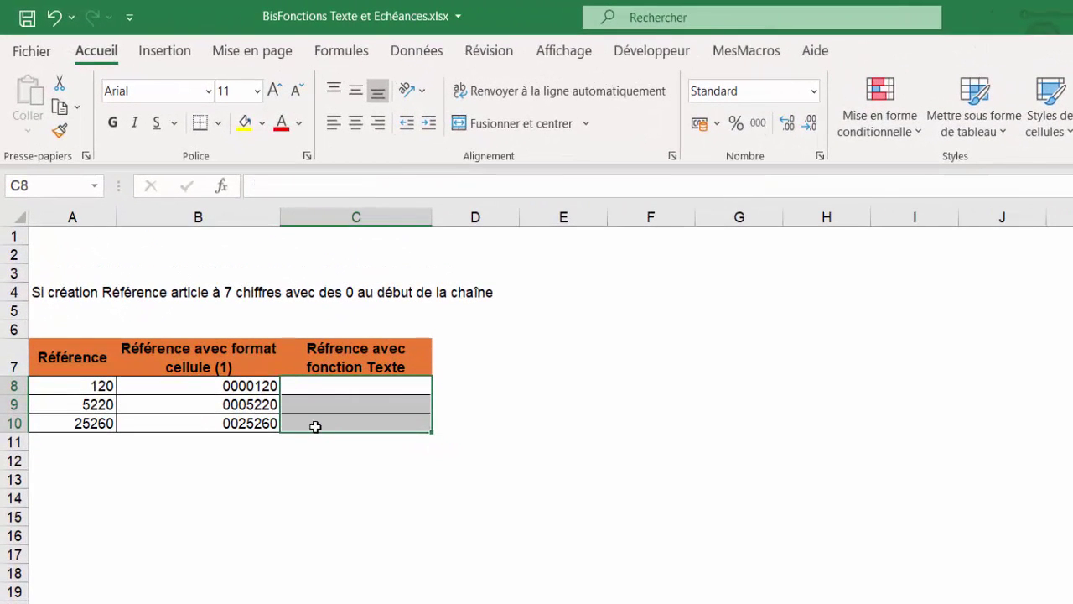
pyautogui.moveTo(347, 384); pyautogui.dragTo(344, 417)
# Fill C8:C10 with =TEXTE(A8;"0000000") and right-align the padded references
pyautogui.write('=T')
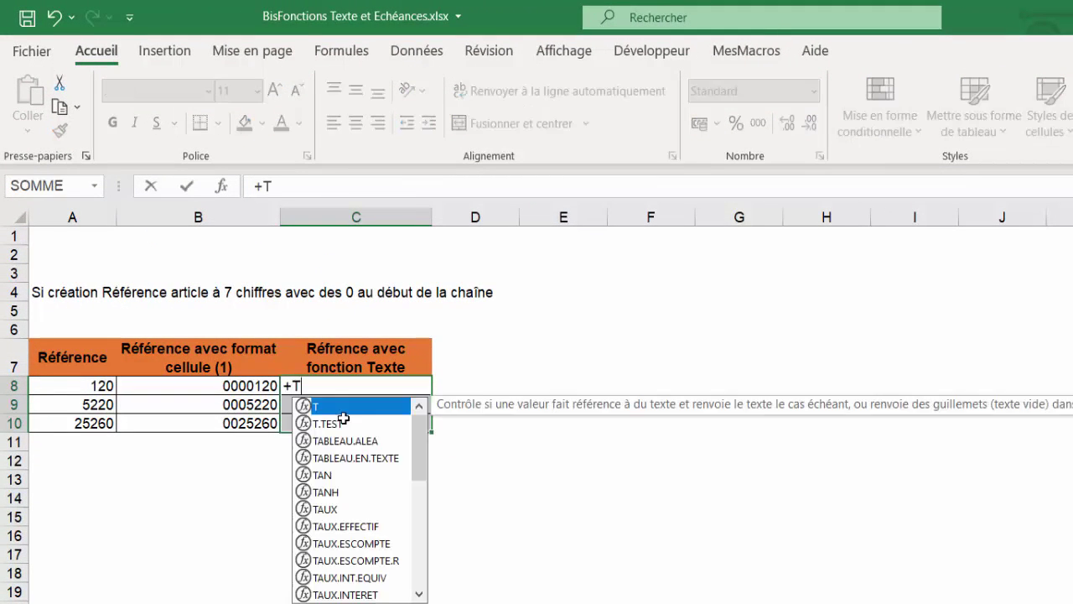
pyautogui.press('BackSpace')
pyautogui.press('BackSpace')
pyautogui.write('=tex')
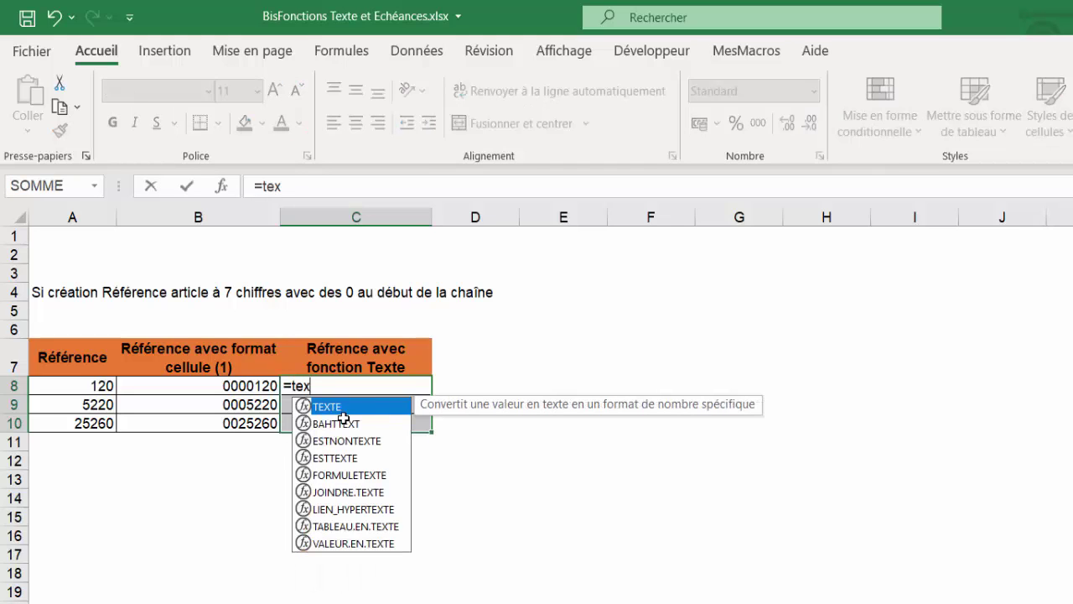
pyautogui.write('te(')
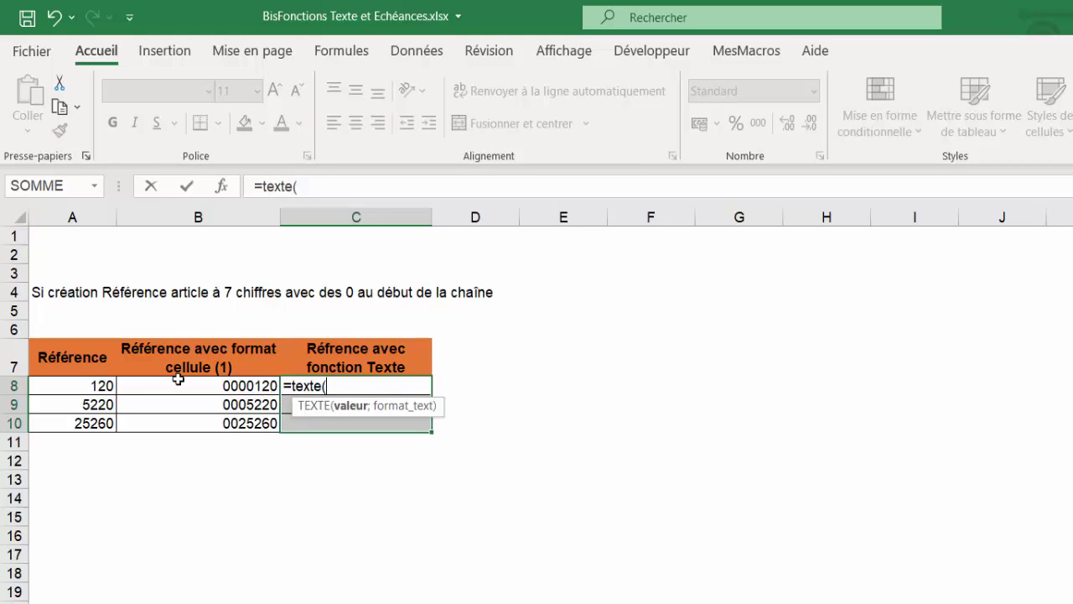
pyautogui.click(63, 391)
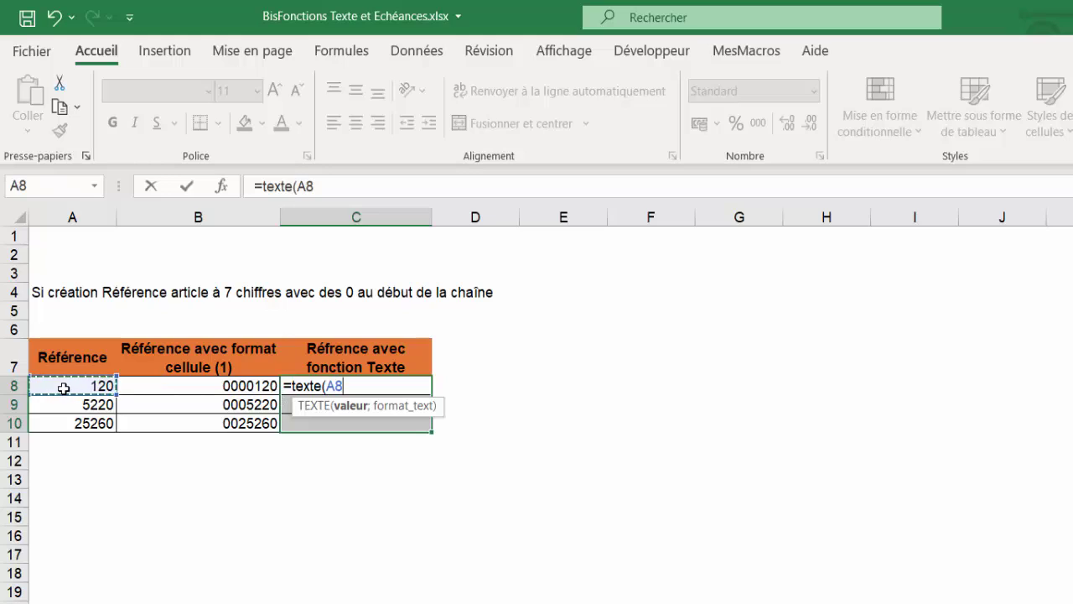
pyautogui.write(';"')
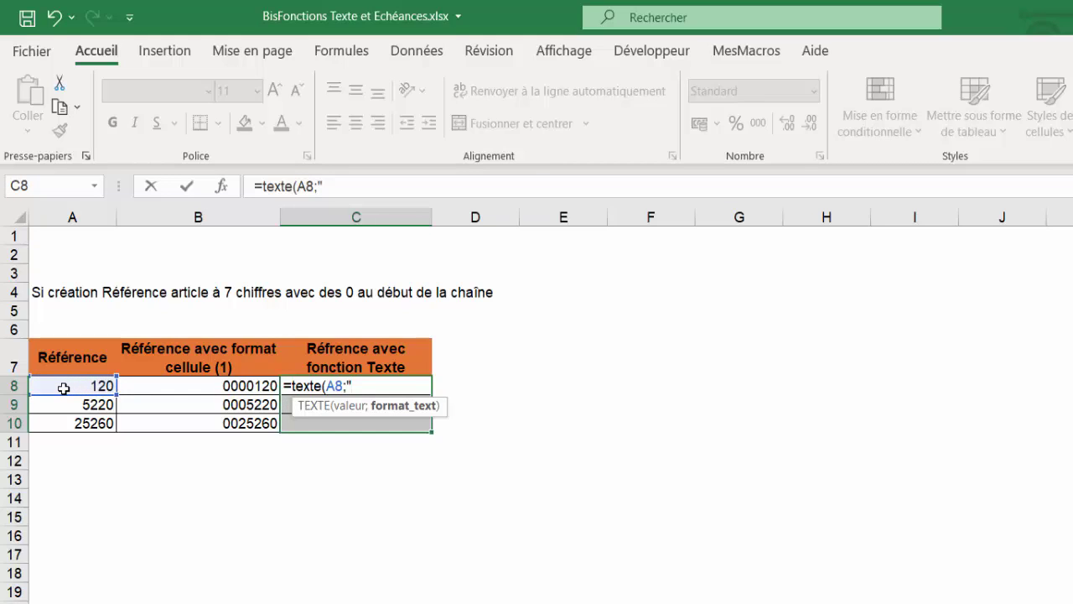
pyautogui.write('0000000')
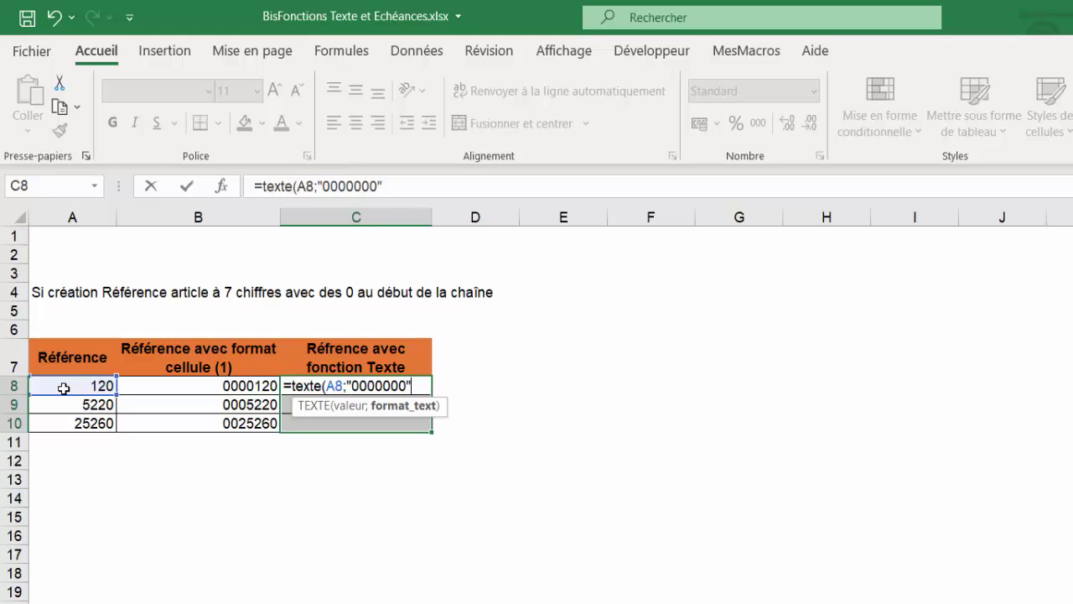
pyautogui.write(')')
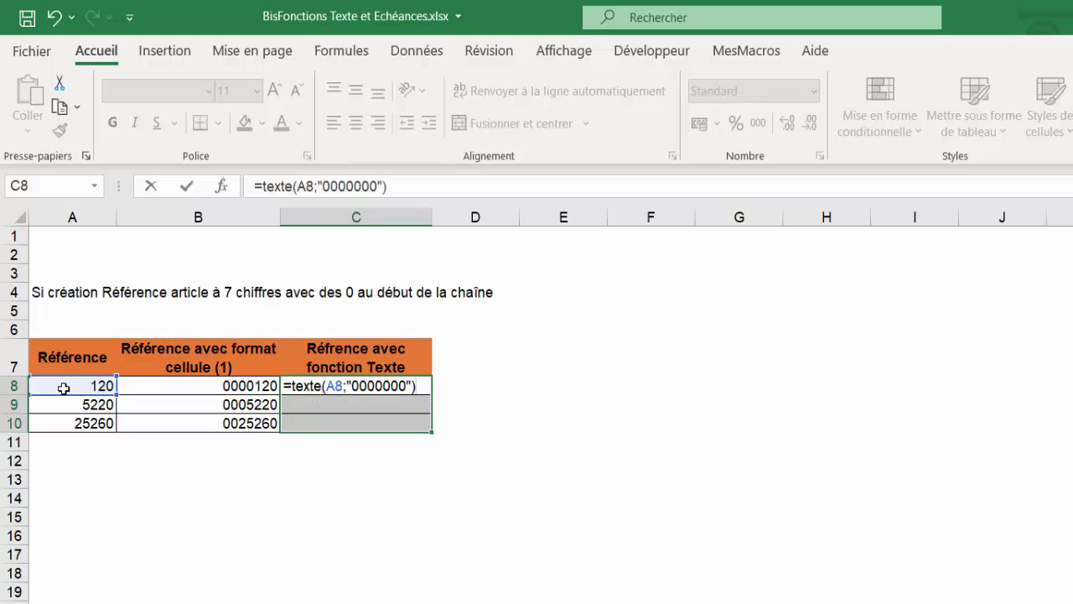
pyautogui.hotkey('ctrl', 'Return')
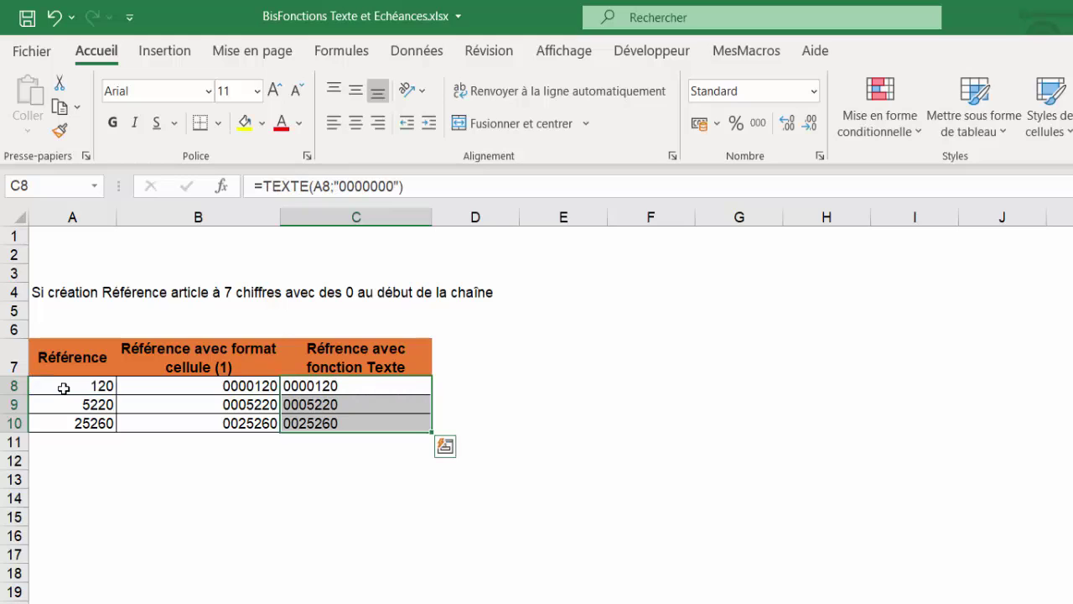
pyautogui.moveTo(319, 389); pyautogui.dragTo(312, 424)
pyautogui.click(380, 124)
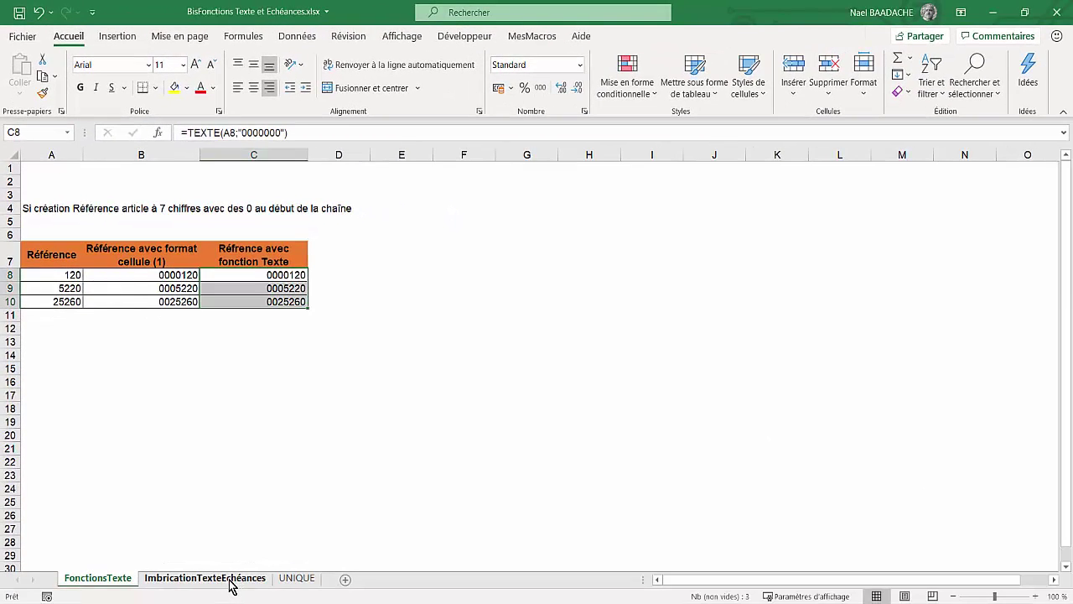
# On the ImbricationTexteEchéances sheet, inspect the invoice dates and the '15 jours' term in D3
pyautogui.click(232, 584)
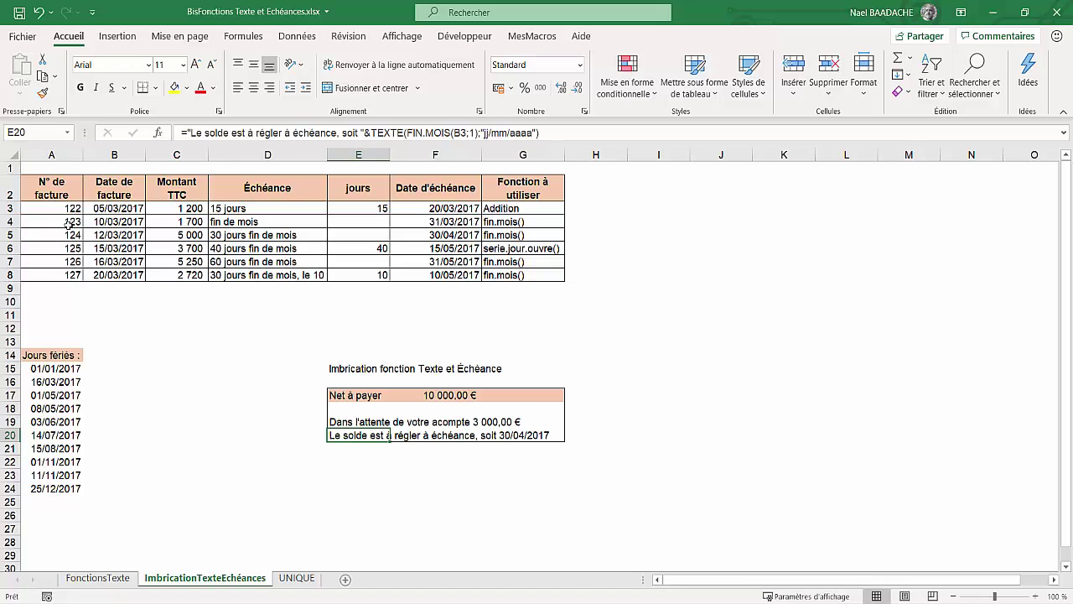
pyautogui.click(98, 207)
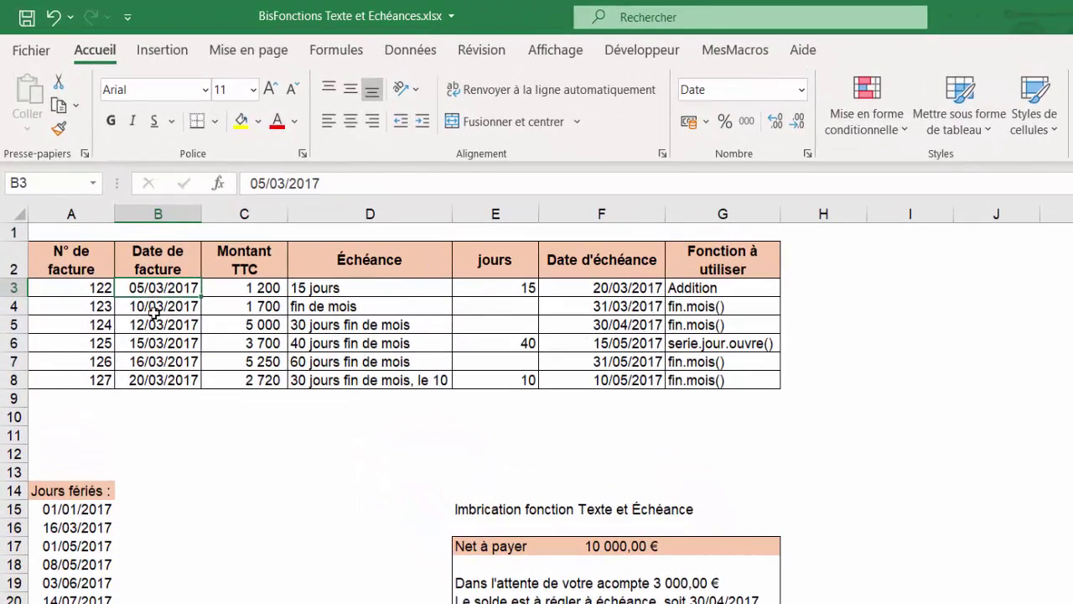
pyautogui.moveTo(155, 312); pyautogui.dragTo(147, 382)
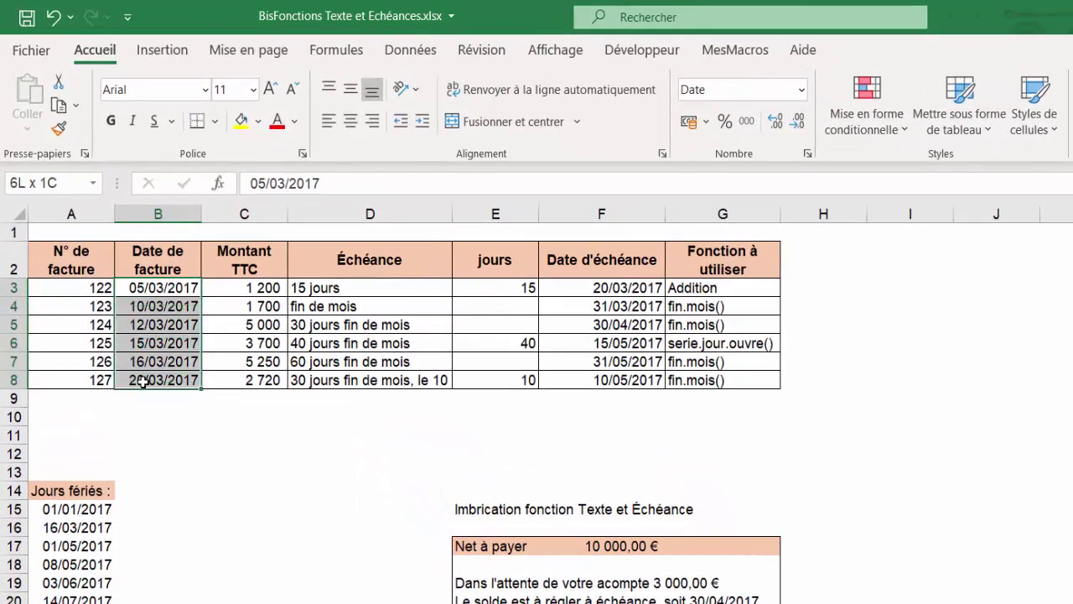
pyautogui.click(302, 288)
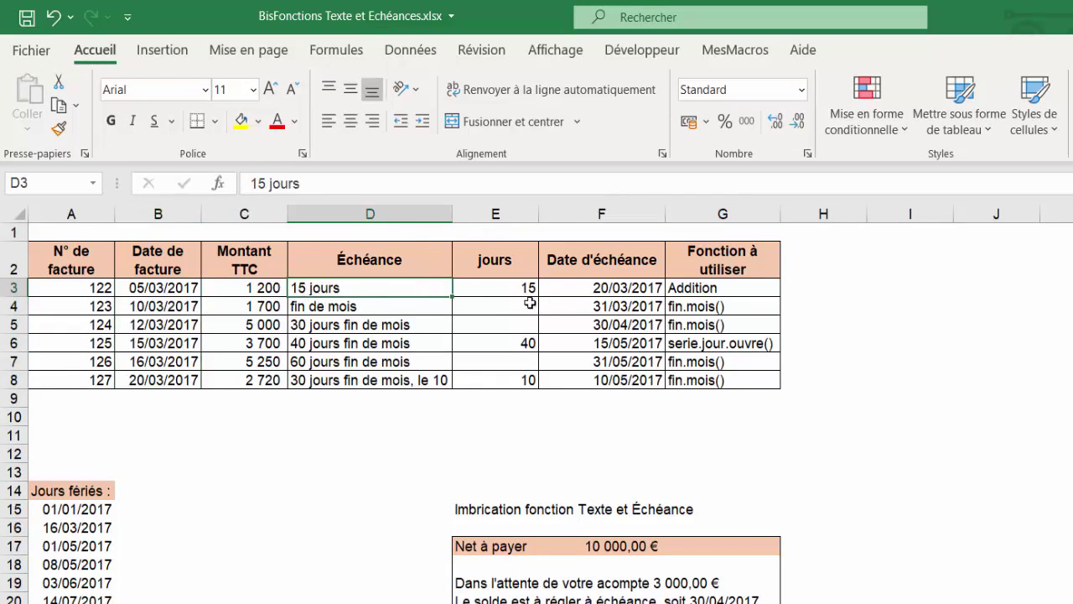
pyautogui.press('F2')
# Enter =B3+E3 in F3 so the first due date shows 20/03/2017
pyautogui.click(627, 290)
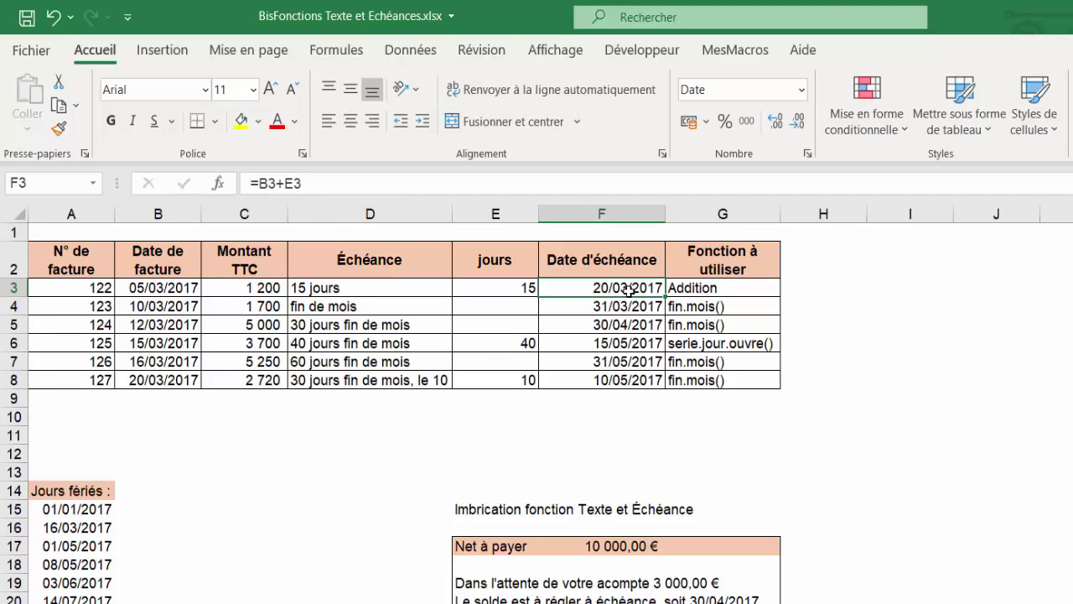
pyautogui.write('=')
pyautogui.click(174, 290)
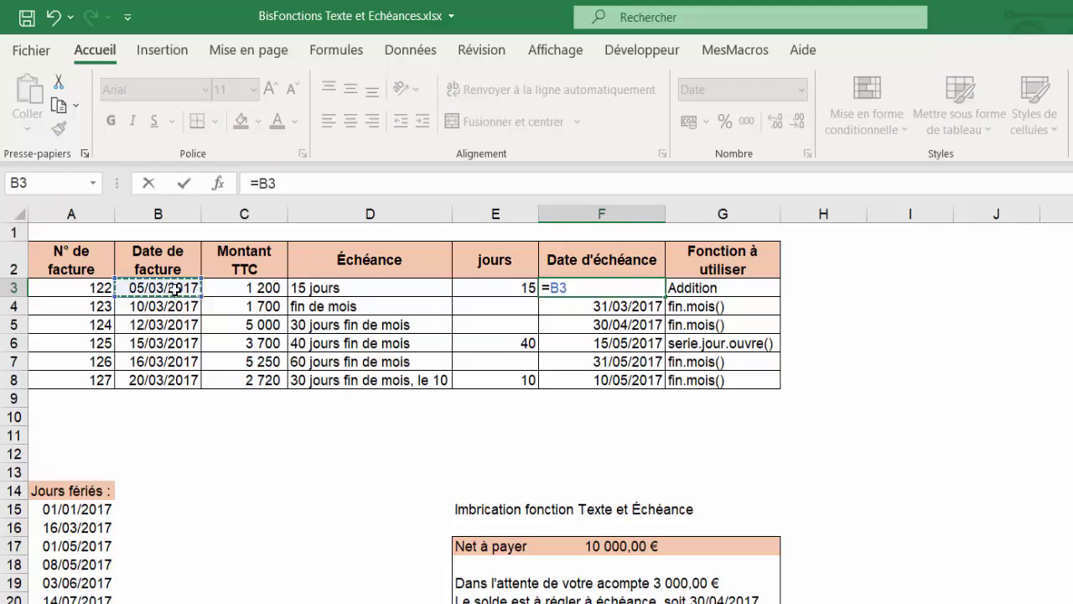
pyautogui.write('+')
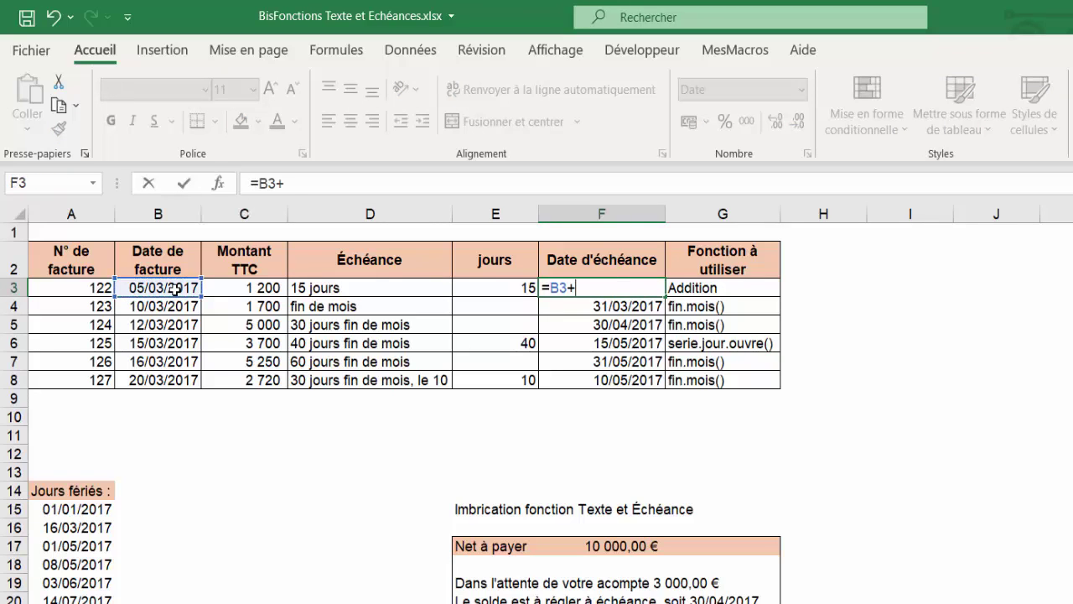
pyautogui.write('15')
pyautogui.press('BackSpace')
pyautogui.press('BackSpace')
pyautogui.click(475, 286)
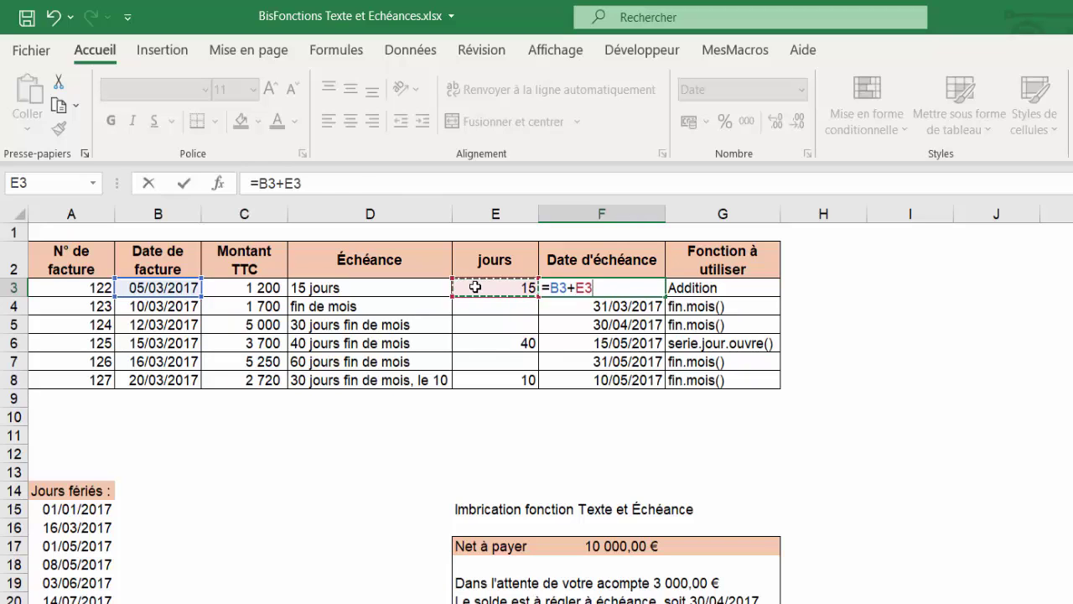
pyautogui.press('Return')
pyautogui.click(334, 306)
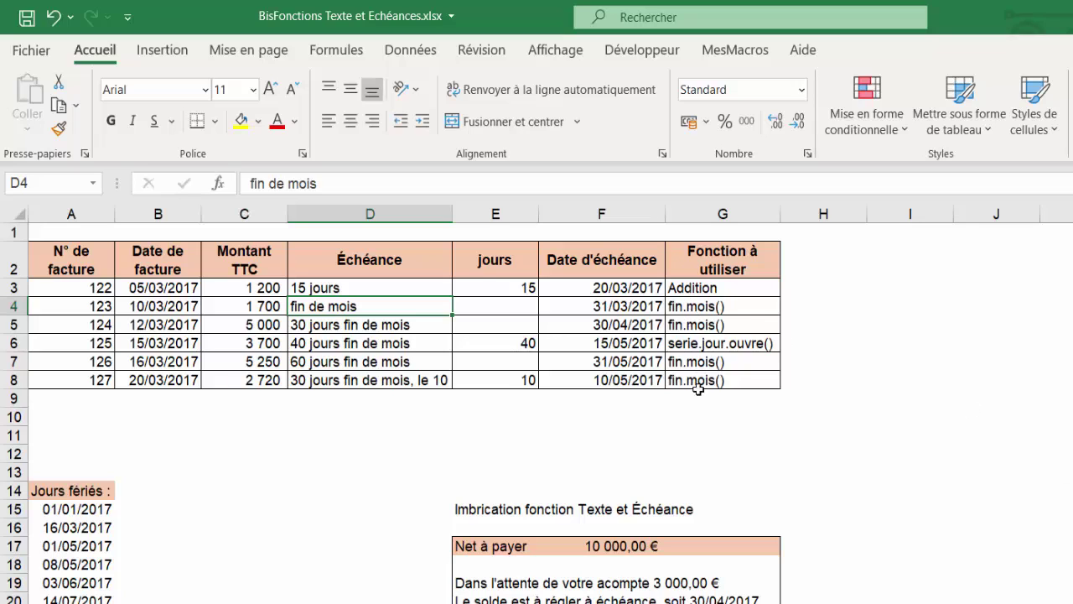
# Enter =FIN.MOIS(B4;0) in F4 for the end-of-month term, giving 31/03/2017
pyautogui.click(597, 307)
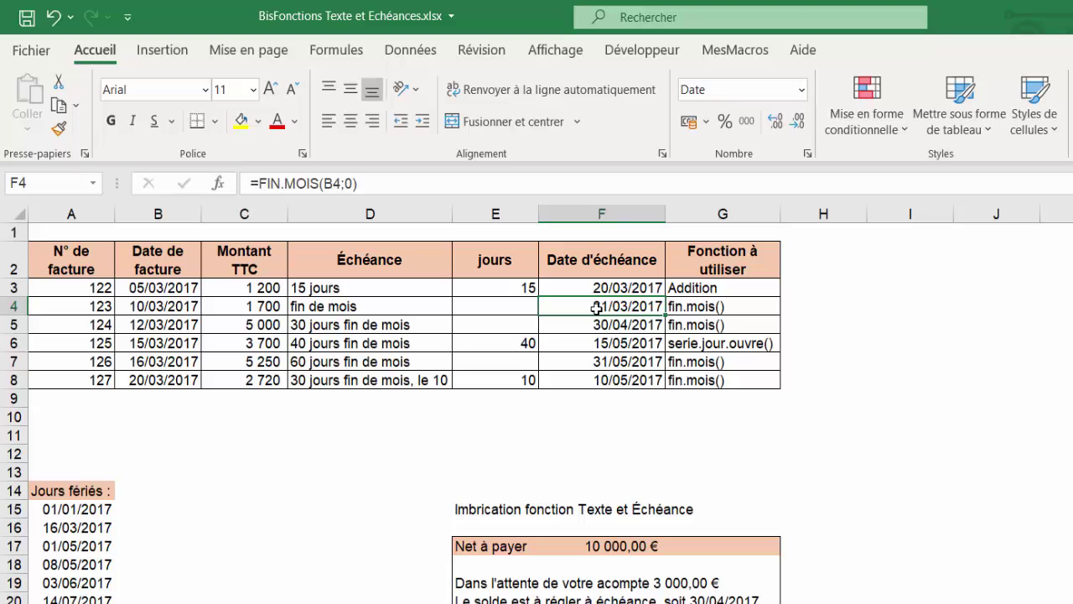
pyautogui.write('=fin')
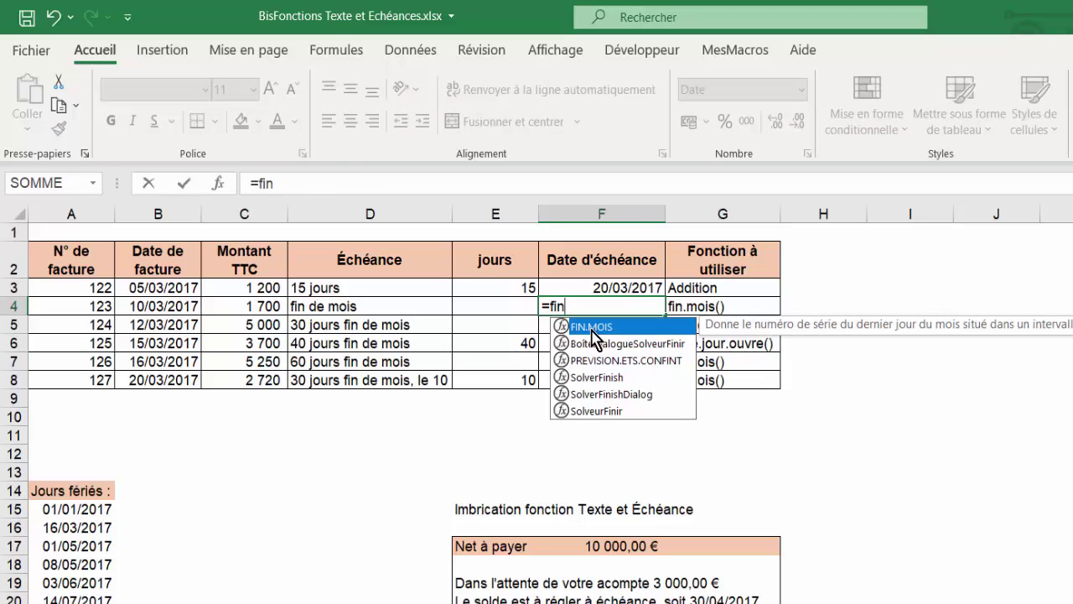
pyautogui.doubleClick(598, 327)
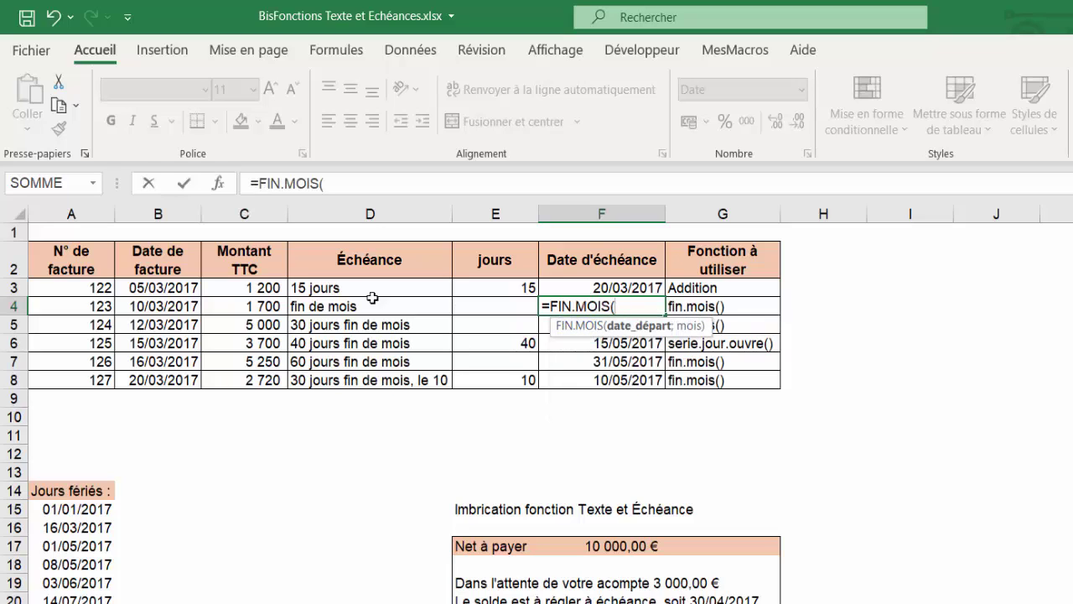
pyautogui.click(172, 307)
pyautogui.write(';')
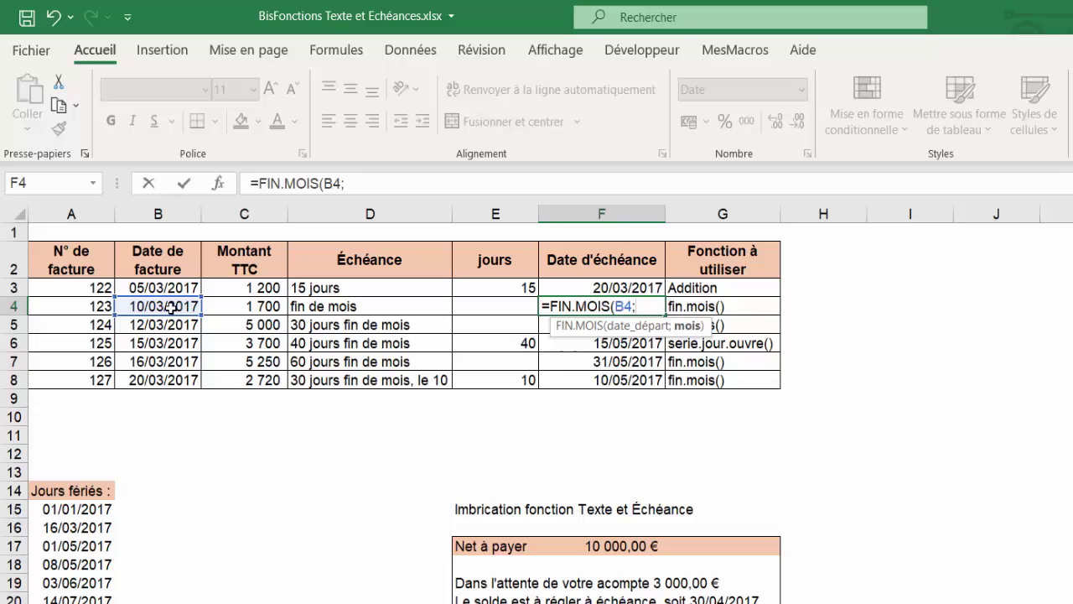
pyautogui.write('0)')
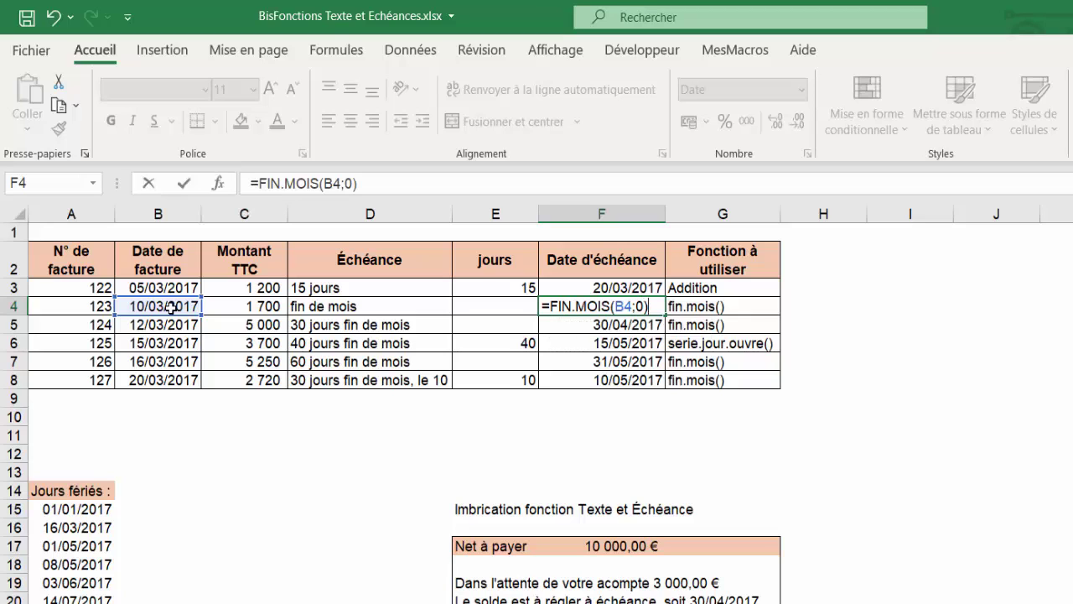
pyautogui.press('Return')
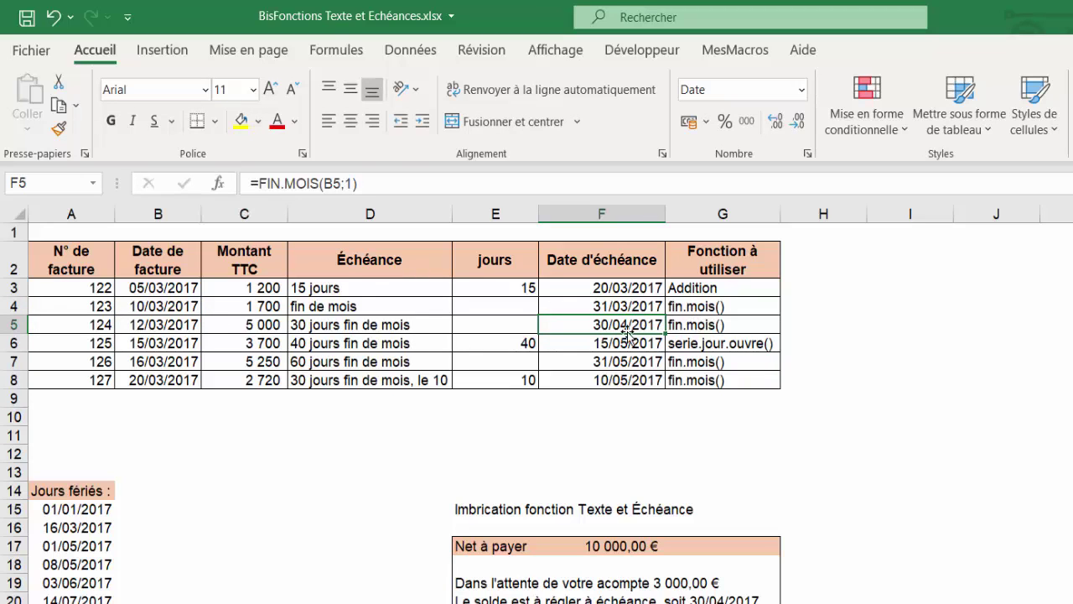
# Enter =FIN.MOIS(B5;1) in F5 for '30 jours fin de mois', giving 30/04/2017
pyautogui.click(312, 325)
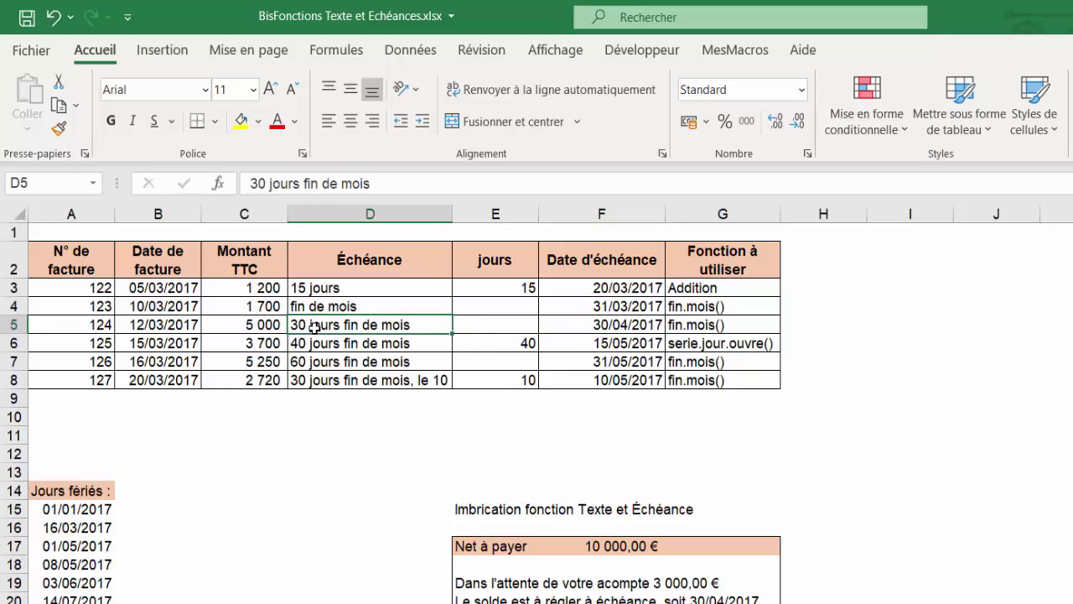
pyautogui.click(585, 327)
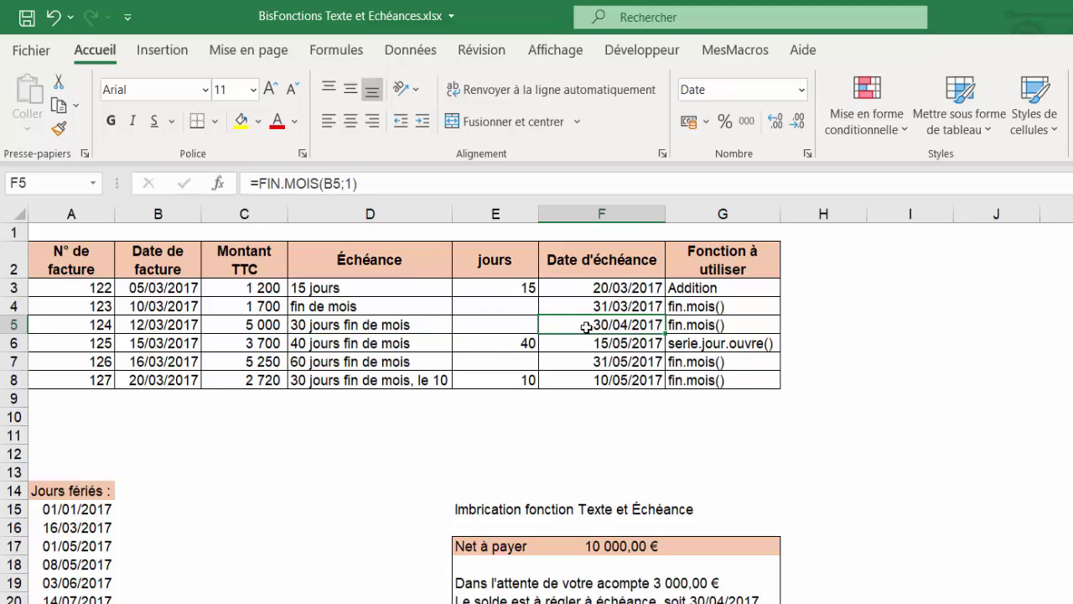
pyautogui.write('=fin')
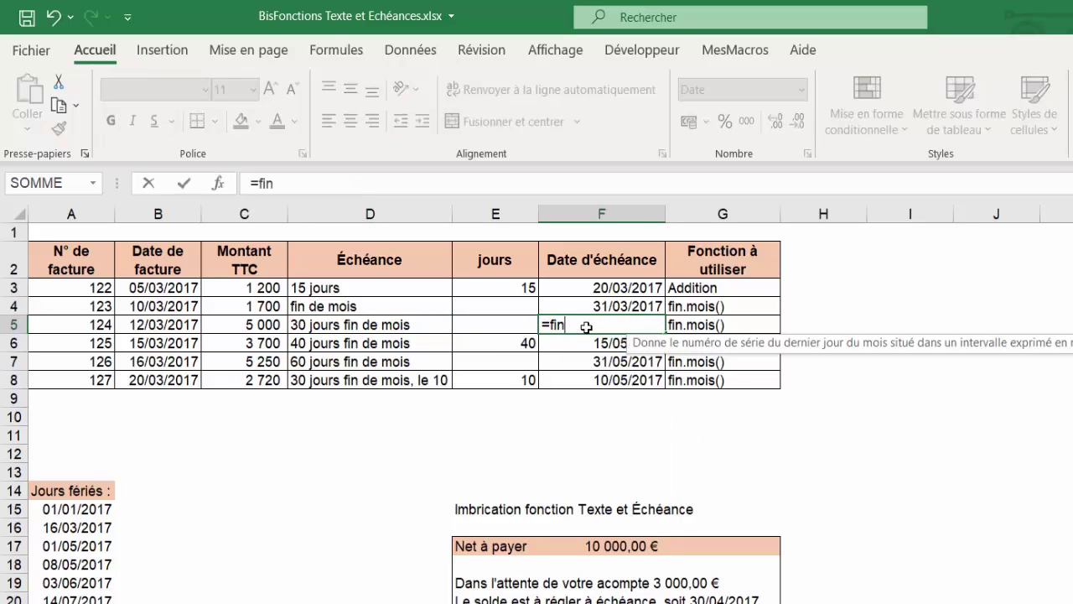
pyautogui.write('.mois(')
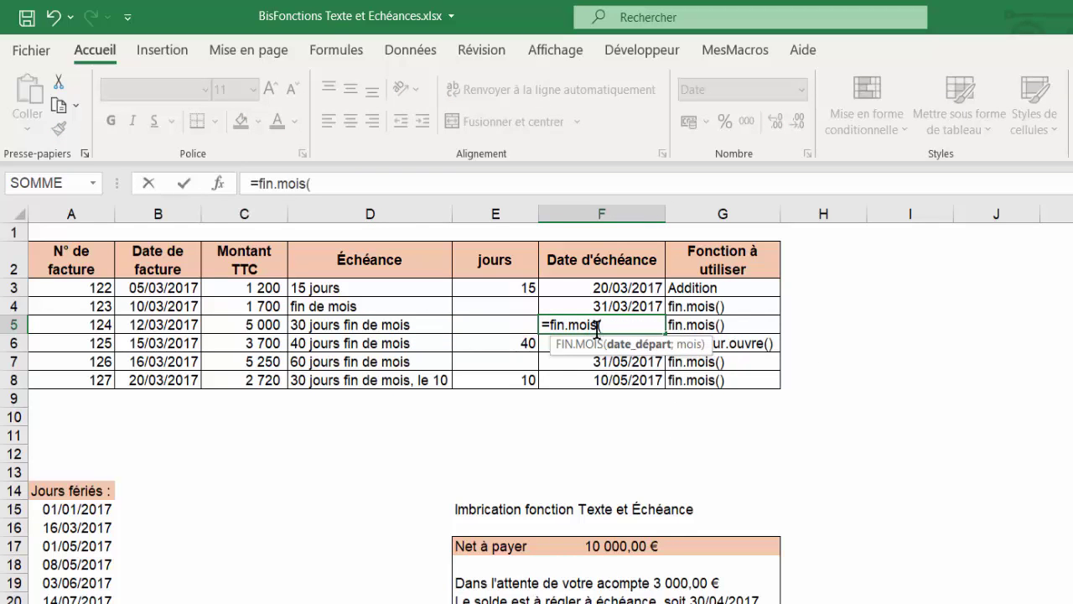
pyautogui.click(175, 324)
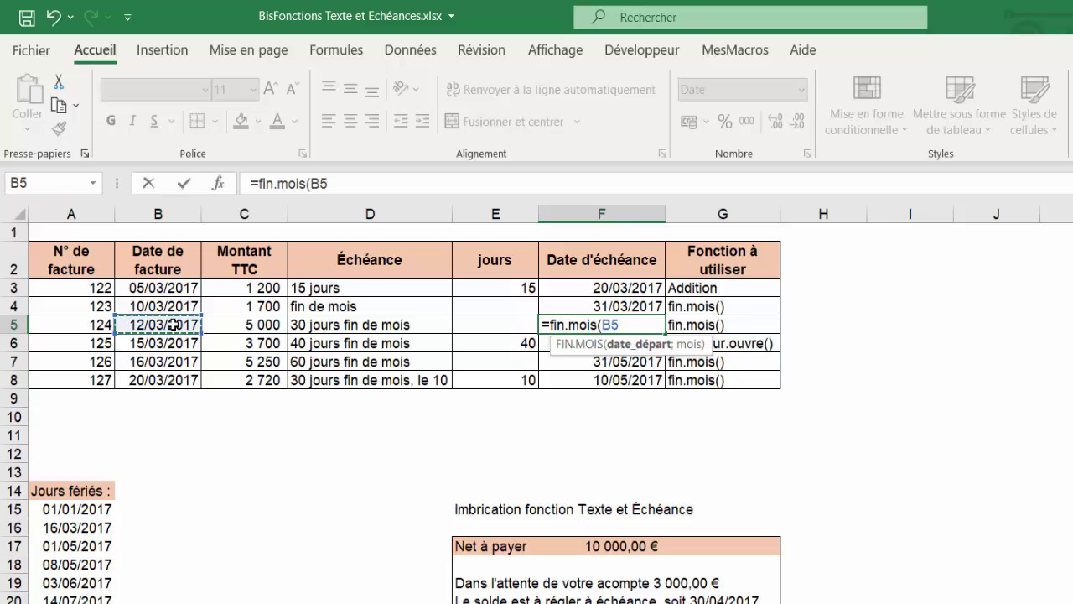
pyautogui.write(';')
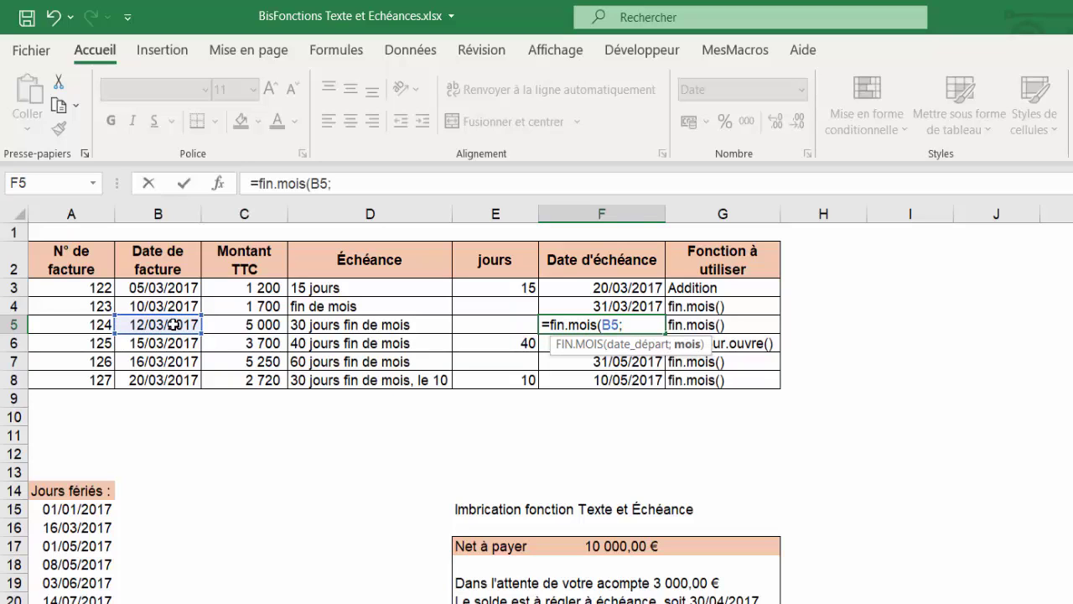
pyautogui.write(')')
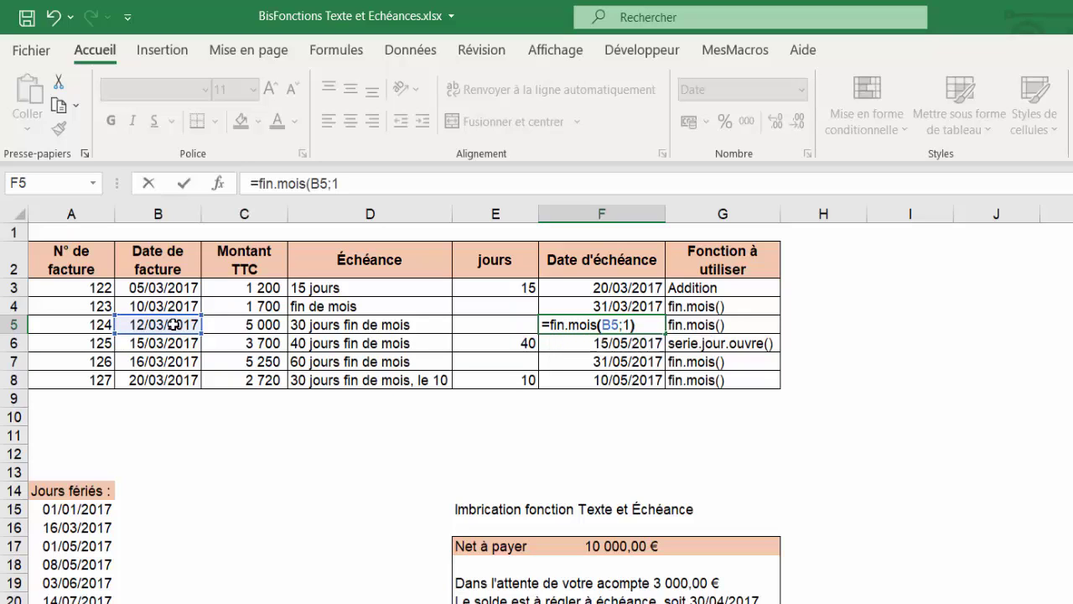
pyautogui.press('Return')
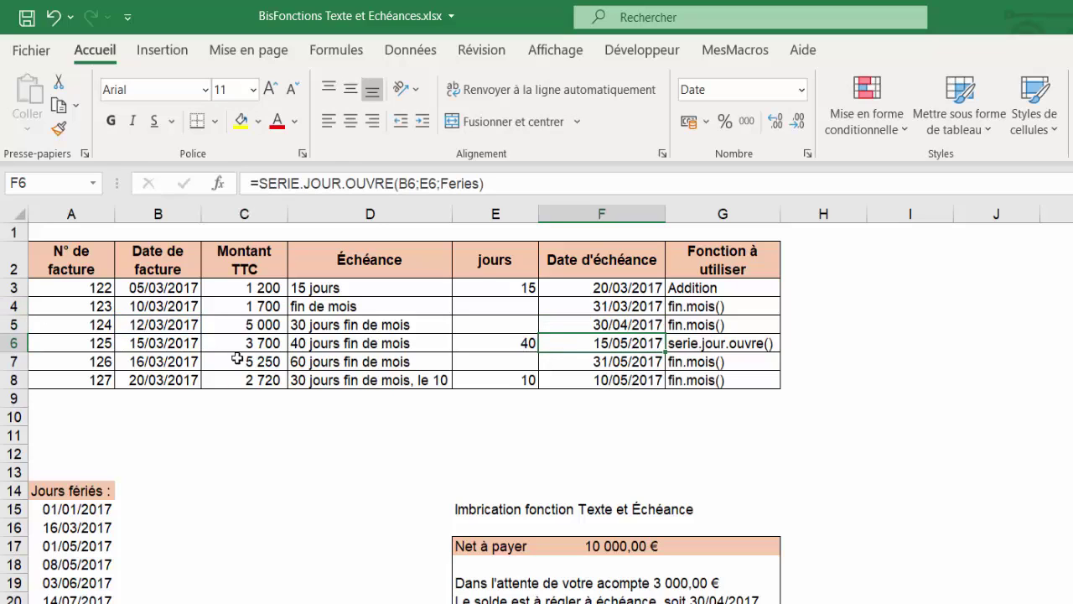
pyautogui.click(159, 326)
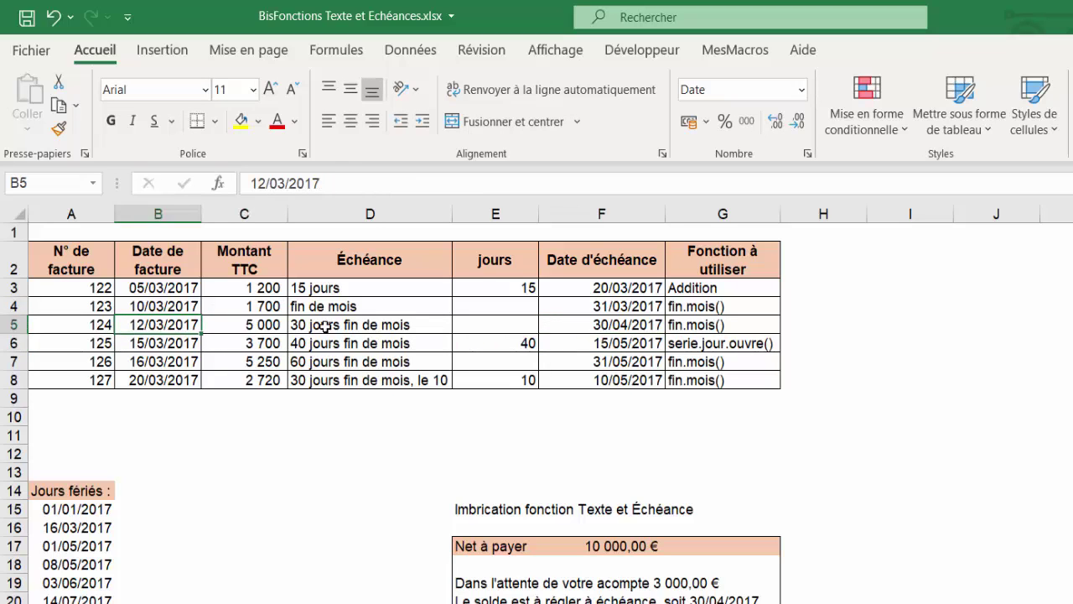
pyautogui.click(631, 328)
pyautogui.click(597, 346)
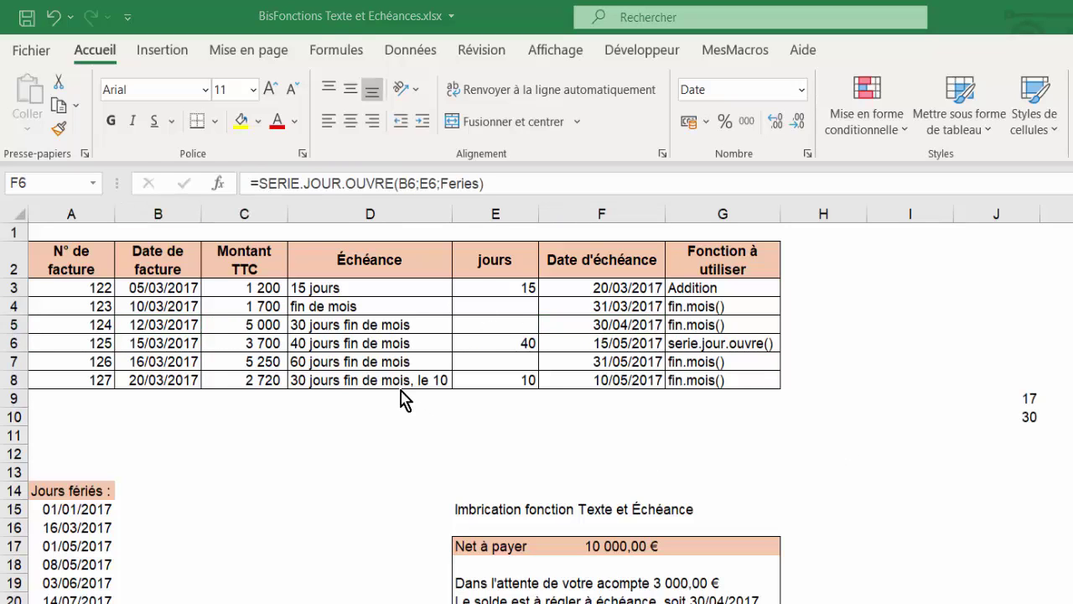
pyautogui.click(362, 344)
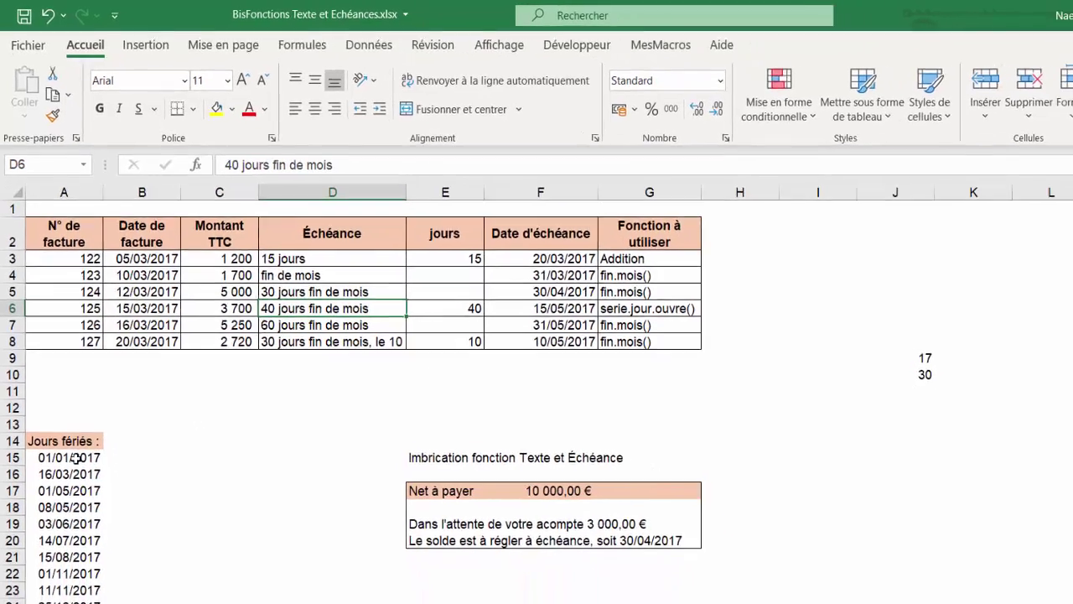
pyautogui.click(64, 387)
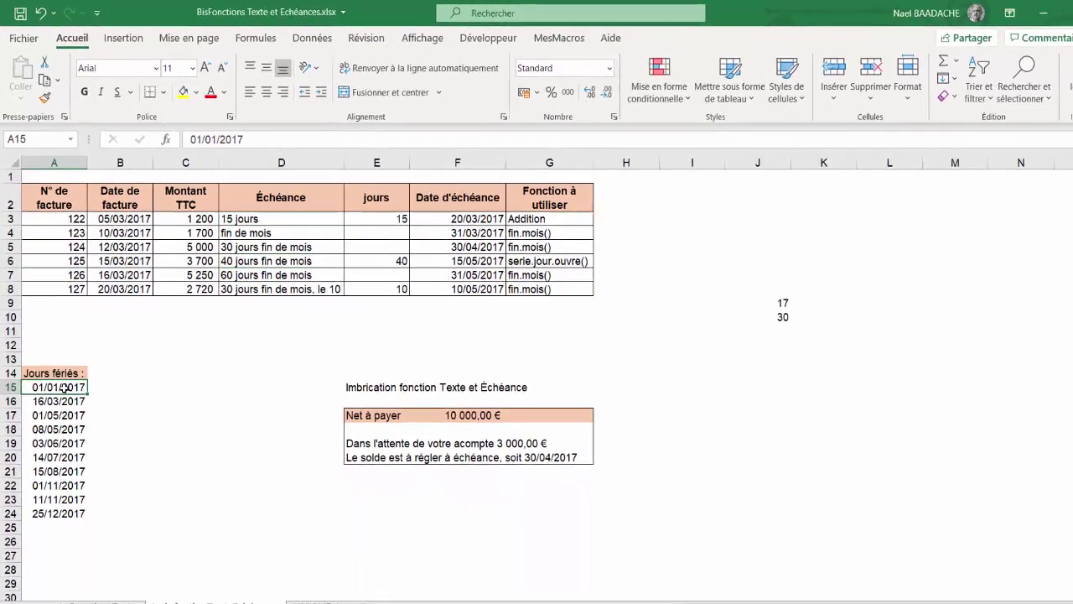
pyautogui.moveTo(63, 387); pyautogui.dragTo(61, 513)
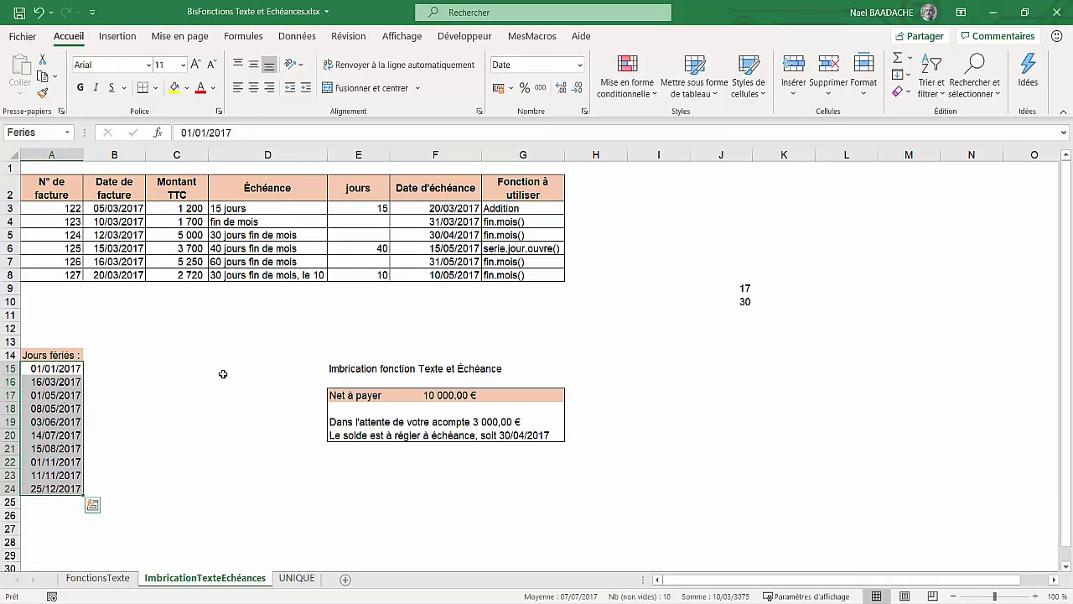
pyautogui.click(112, 248)
pyautogui.click(452, 248)
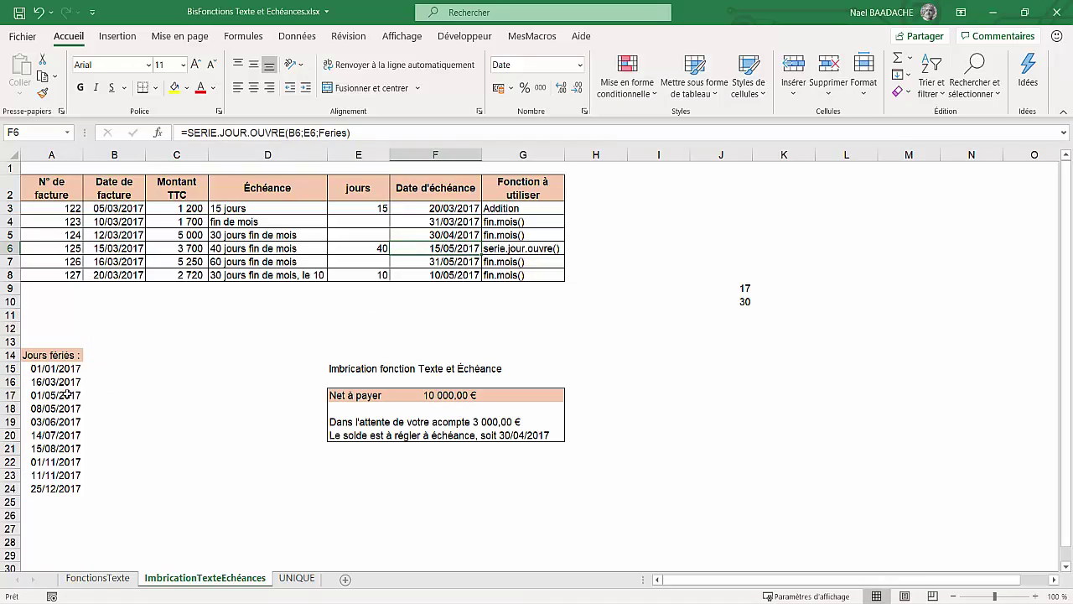
pyautogui.click(62, 393)
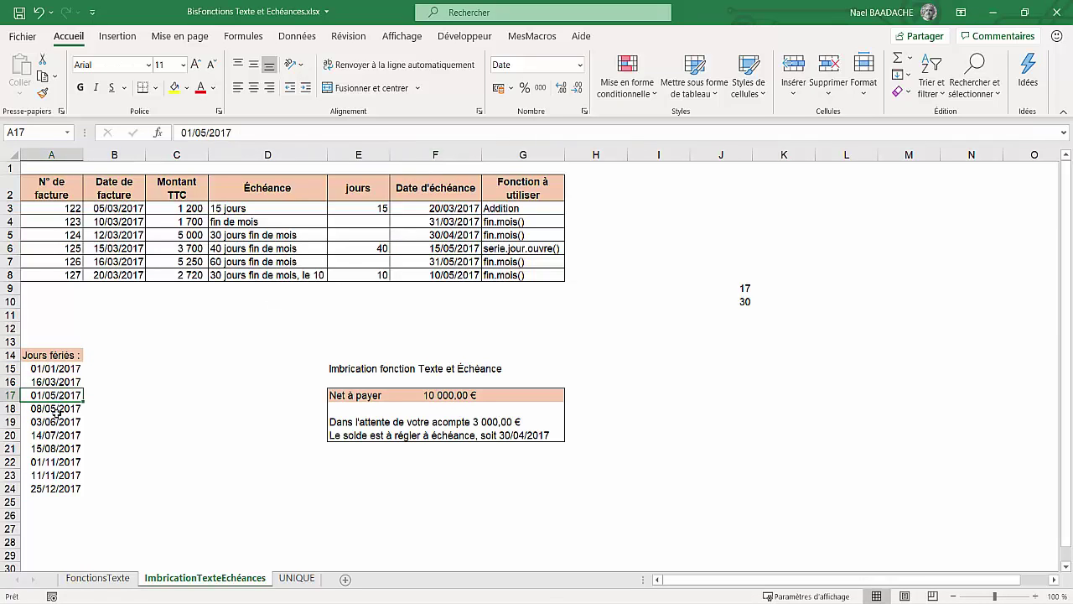
pyautogui.click(55, 410)
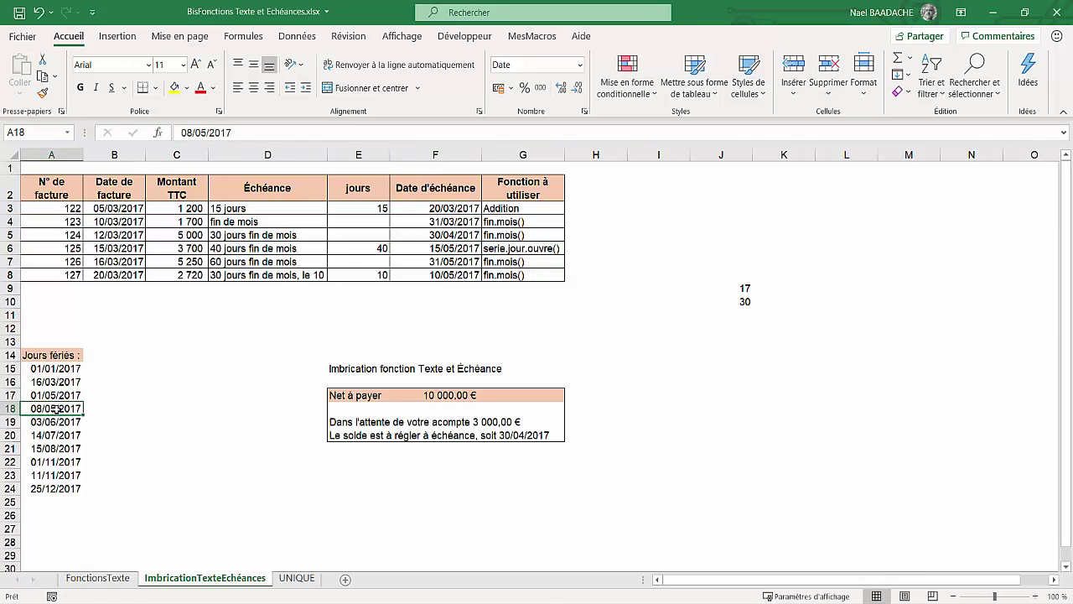
pyautogui.moveTo(57, 395); pyautogui.dragTo(57, 408)
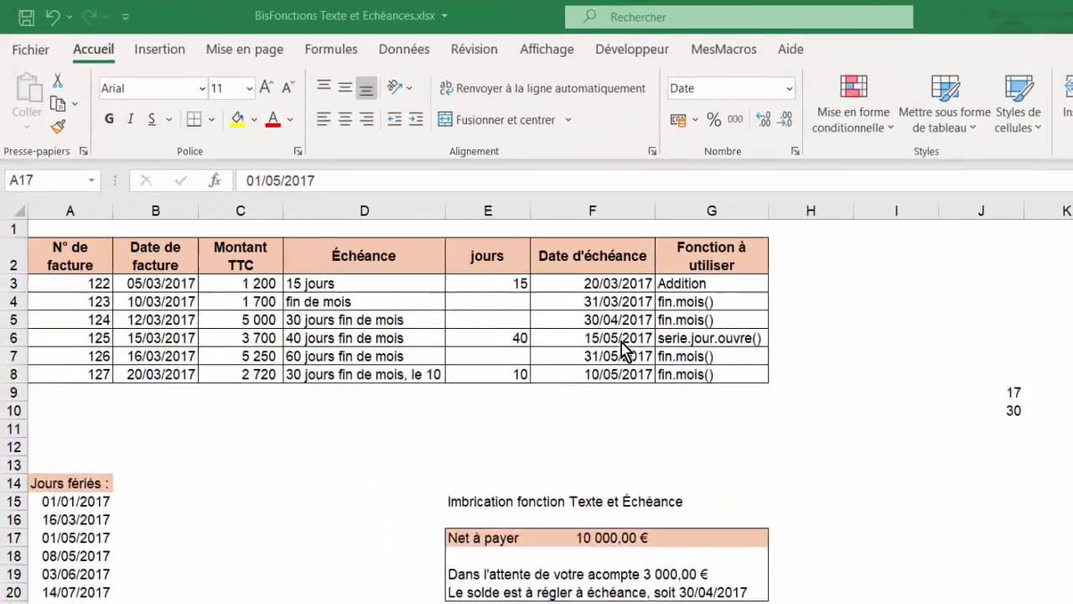
pyautogui.doubleClick(621, 338)
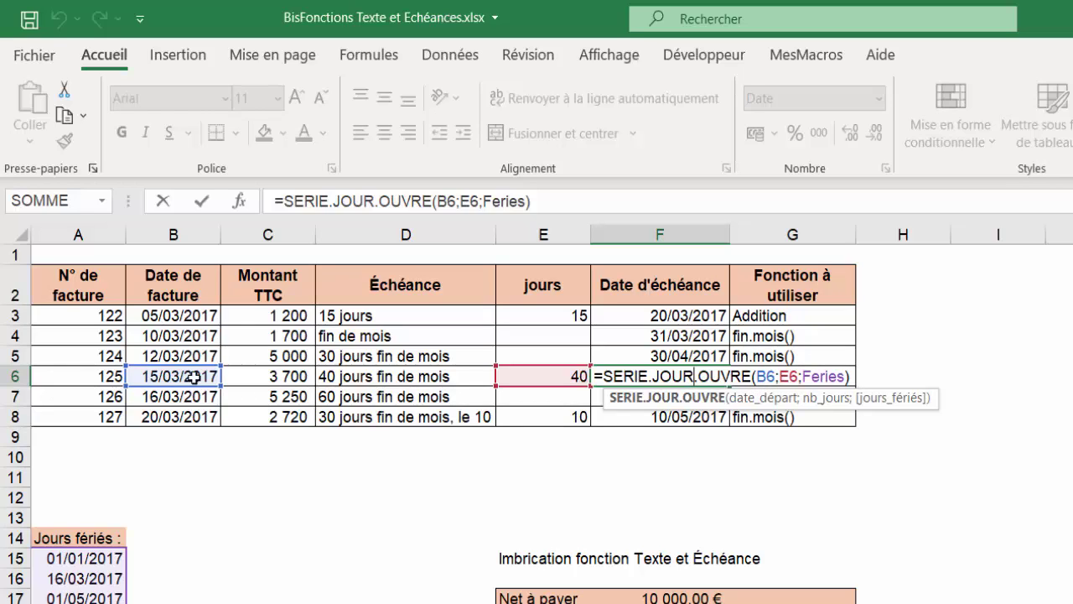
pyautogui.click(780, 375)
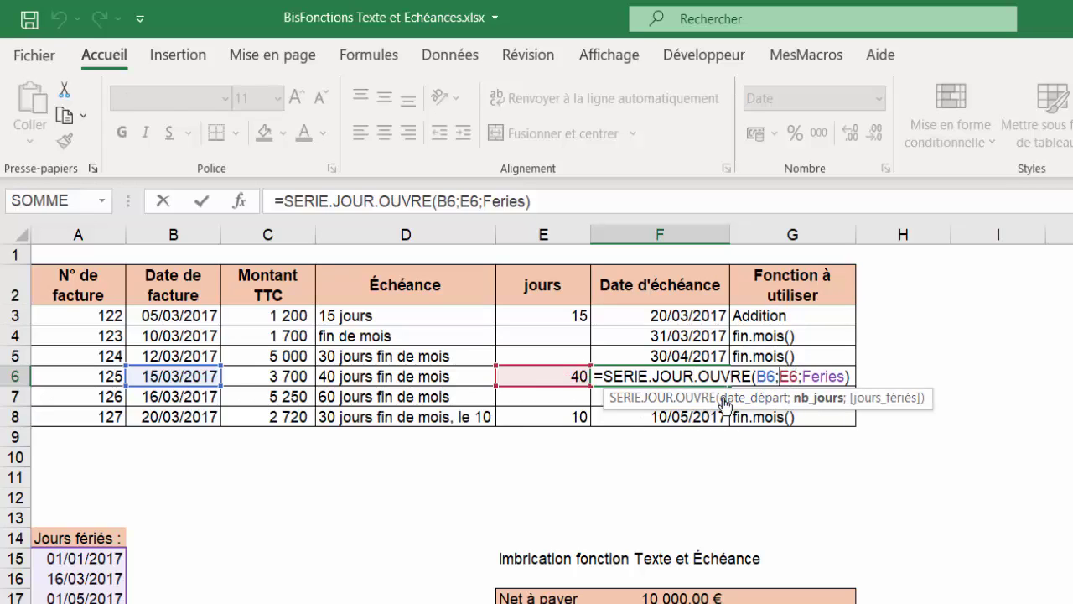
pyautogui.click(803, 376)
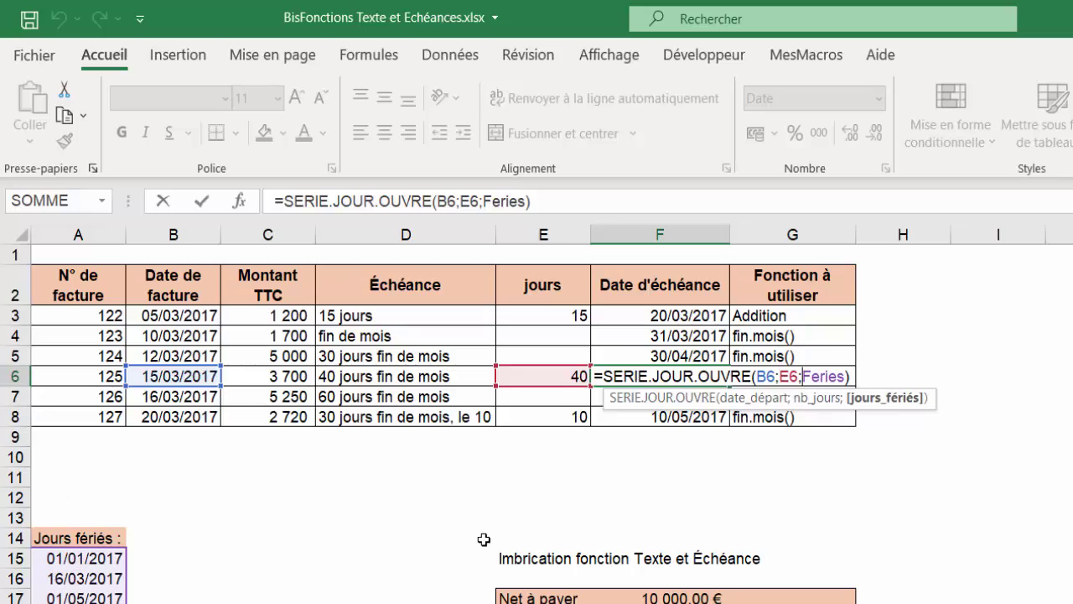
pyautogui.hotkey('ctrl', 'Return')
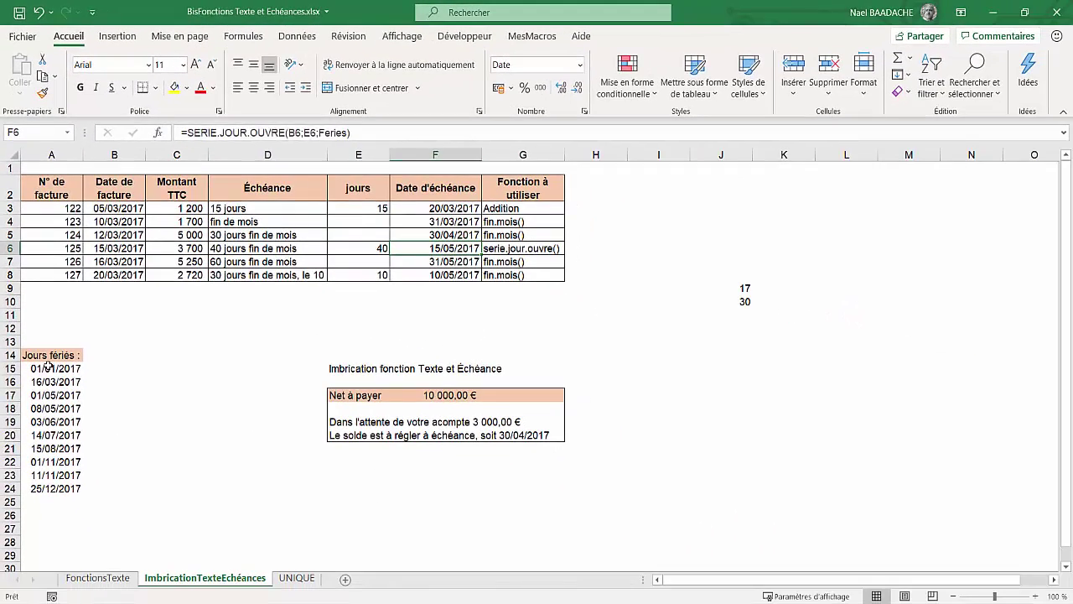
pyautogui.moveTo(50, 369); pyautogui.dragTo(44, 484)
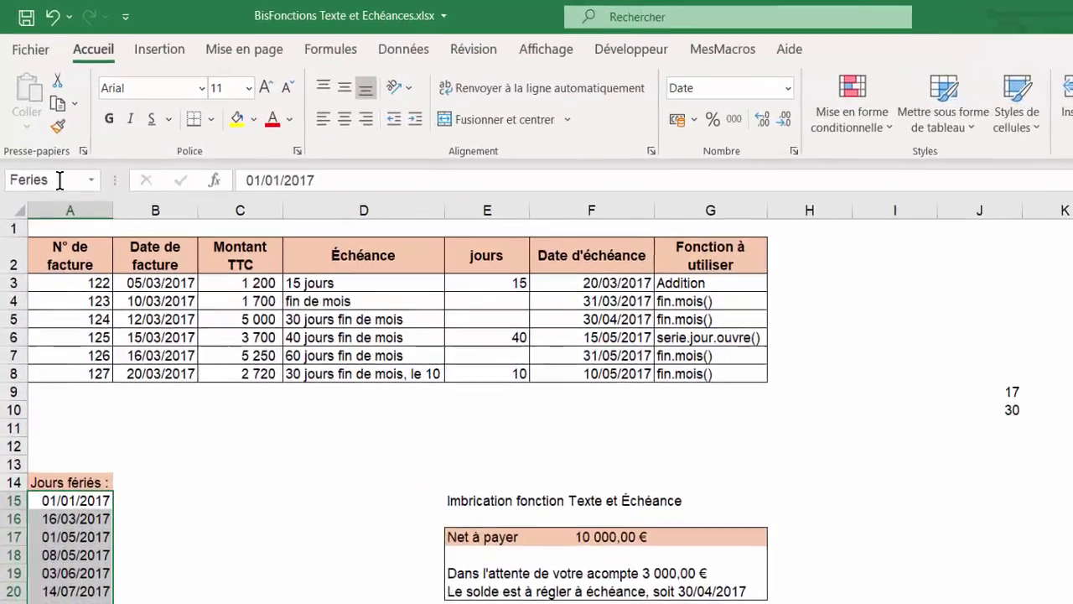
pyautogui.click(43, 133)
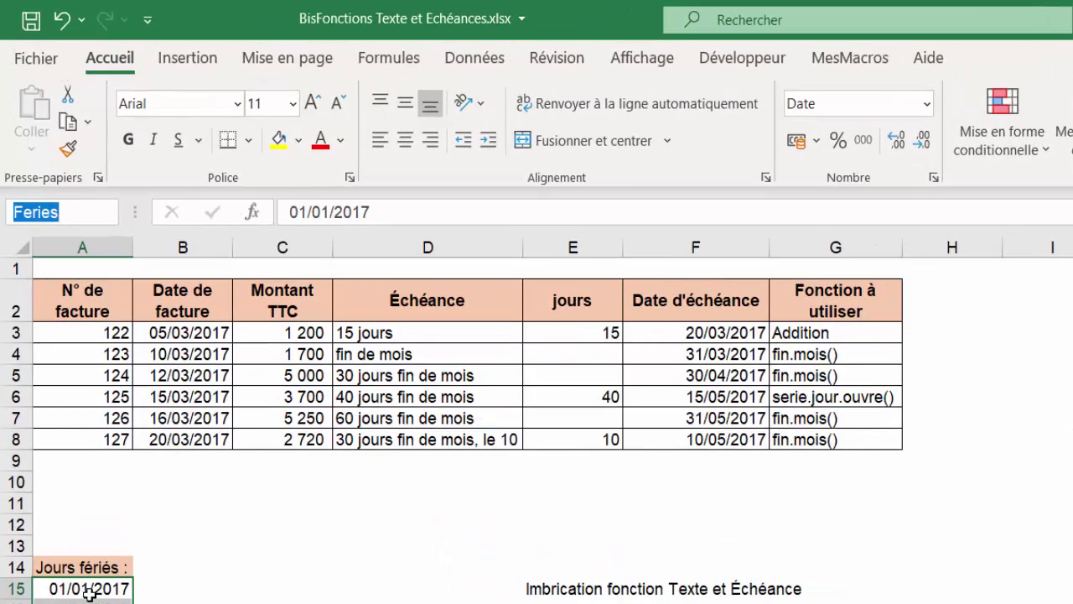
pyautogui.press('Return')
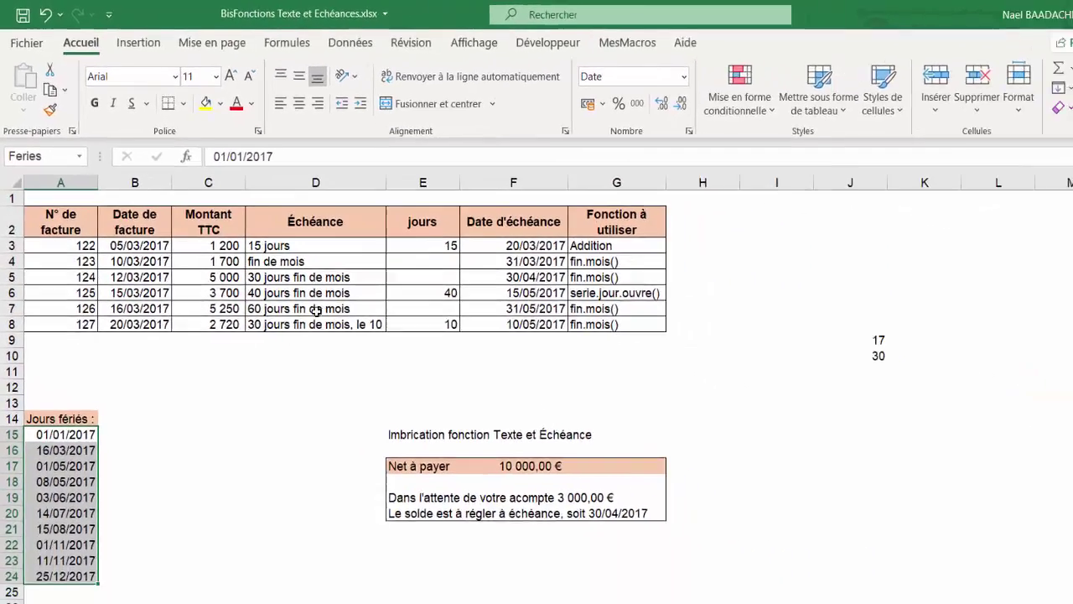
pyautogui.click(315, 308)
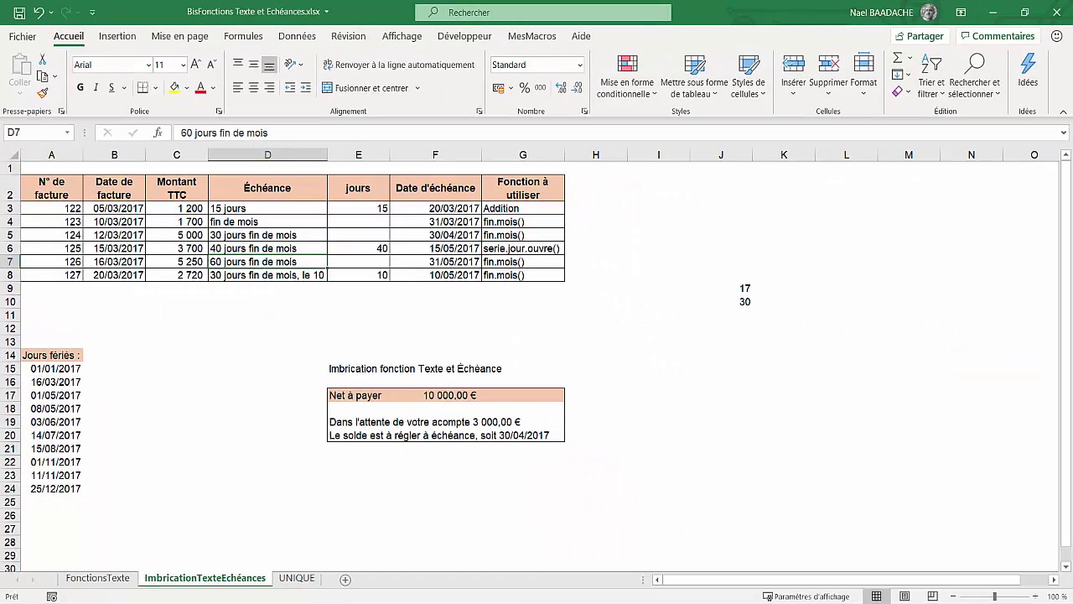
pyautogui.press('Right')
pyautogui.press('Right')
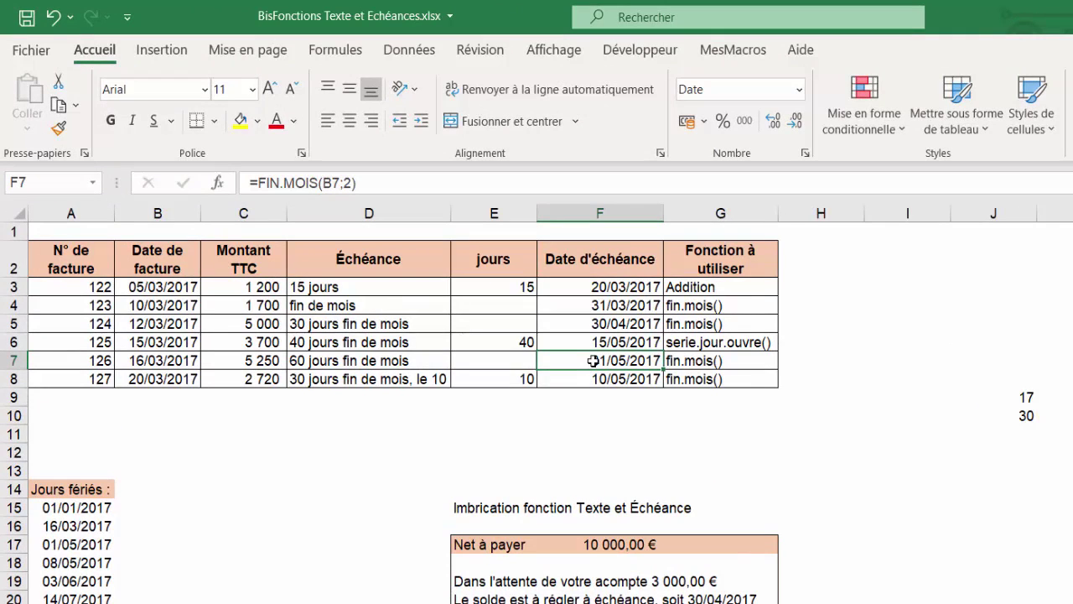
# Enter =FIN.MOIS(B7;2) in F7 so invoice 126 is due 31/05/2017
pyautogui.write('=')
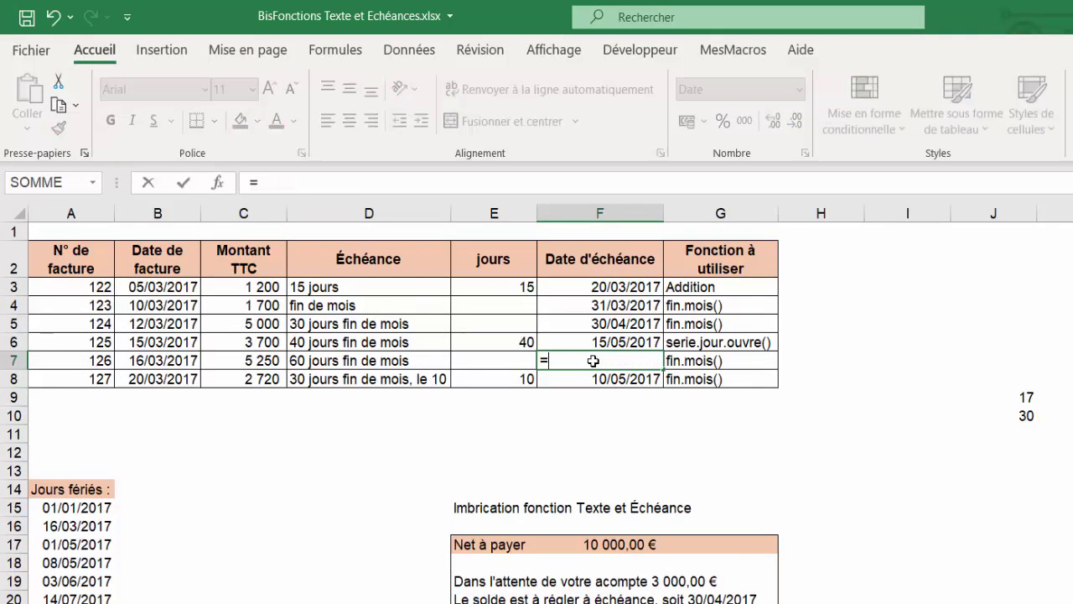
pyautogui.write('FIN')
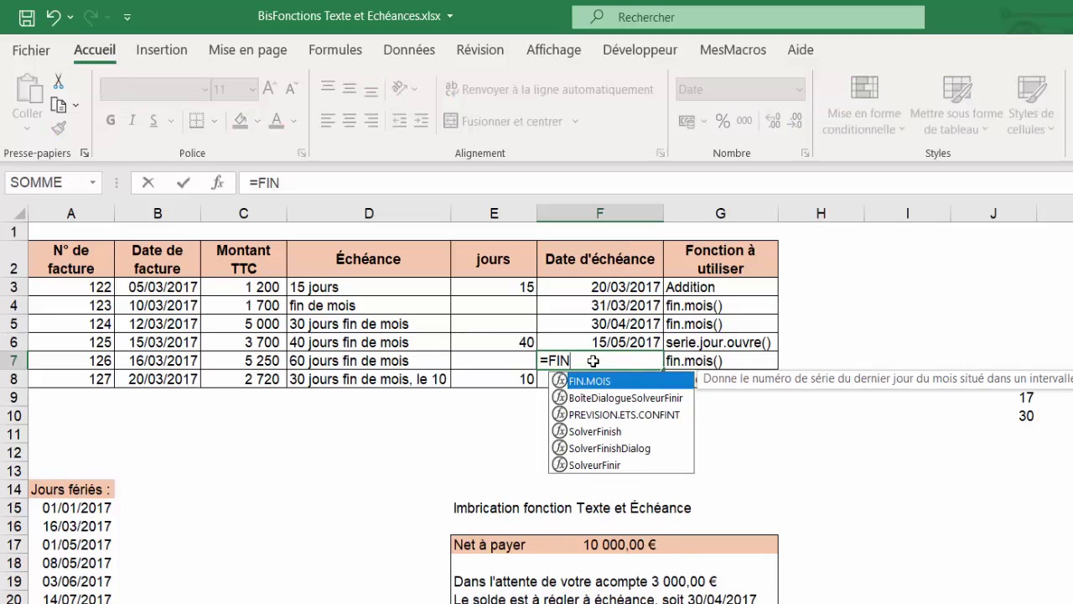
pyautogui.press('Escape')
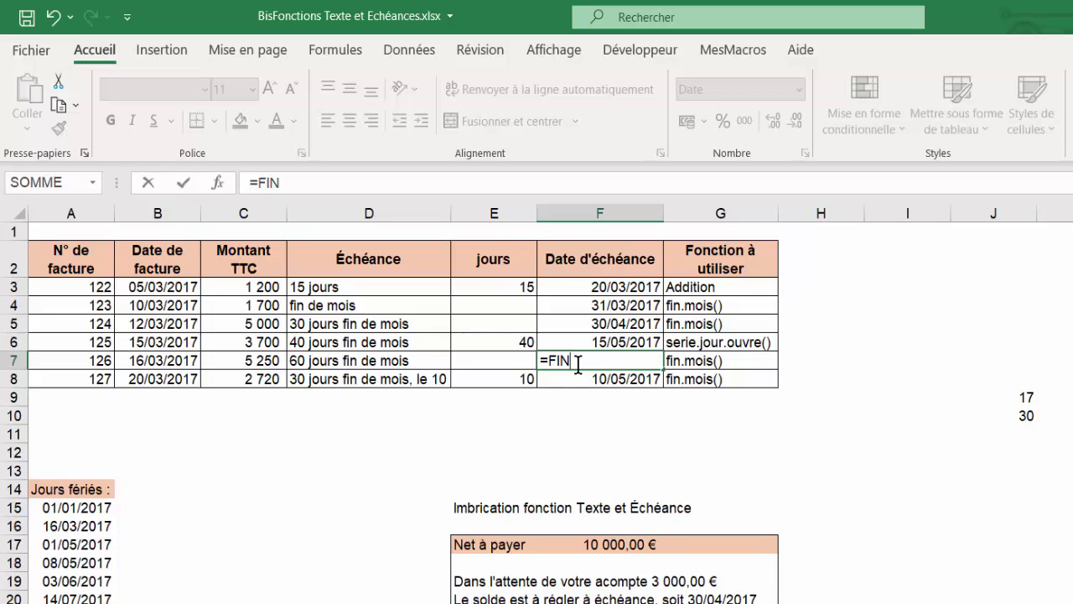
pyautogui.press('BackSpace')
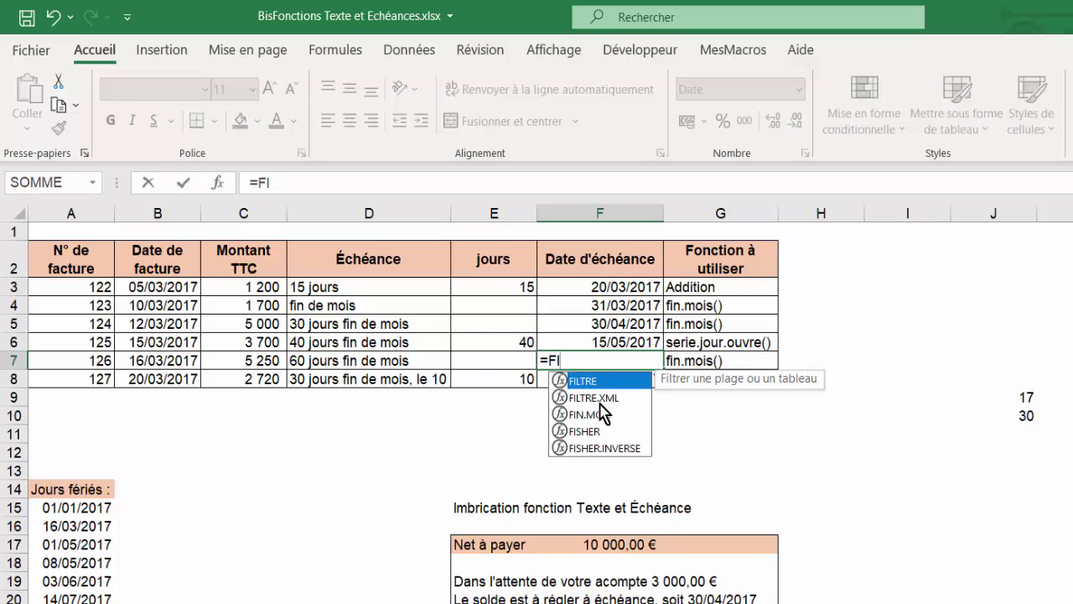
pyautogui.press('BackSpace')
pyautogui.write('in.m')
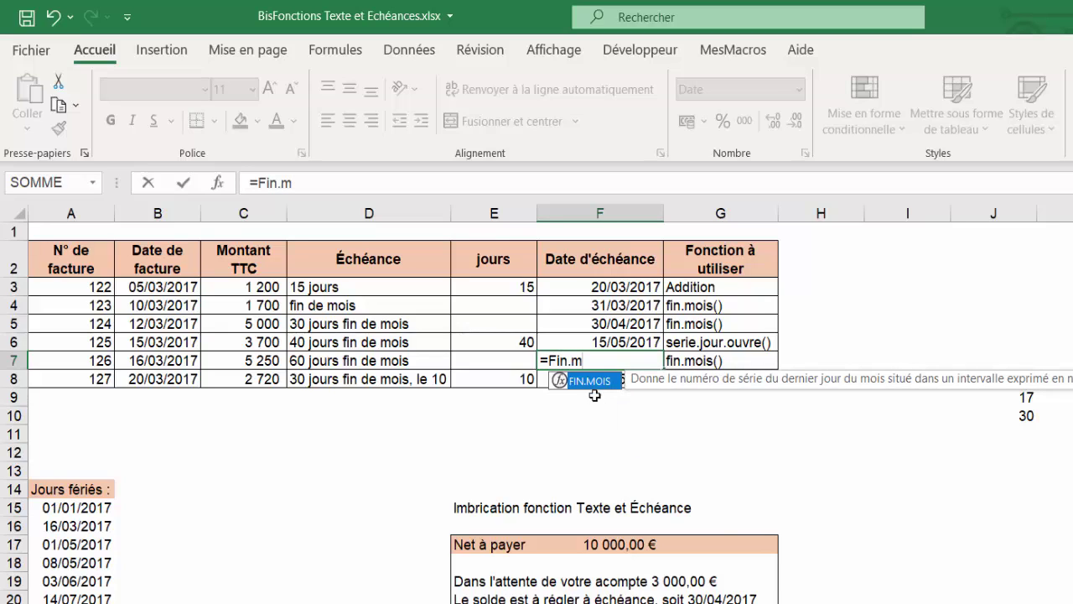
pyautogui.doubleClick(593, 381)
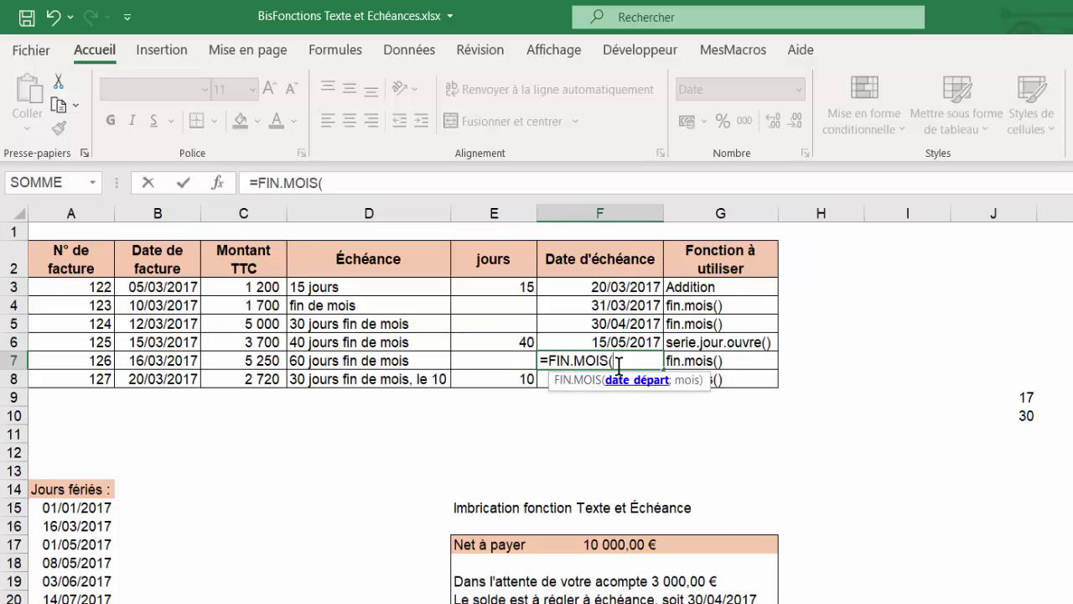
pyautogui.click(174, 361)
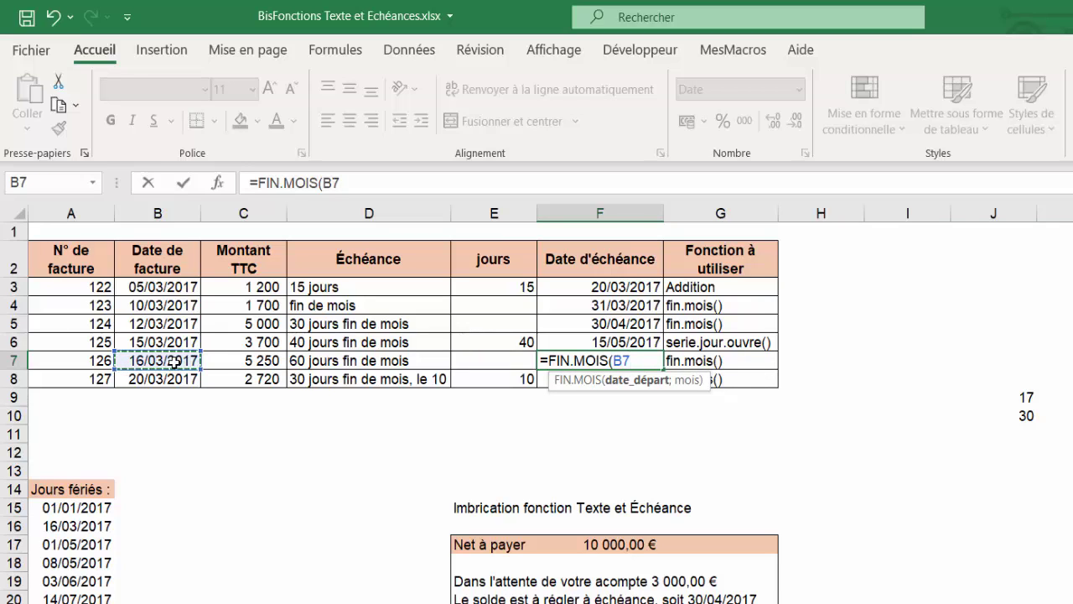
pyautogui.write(';')
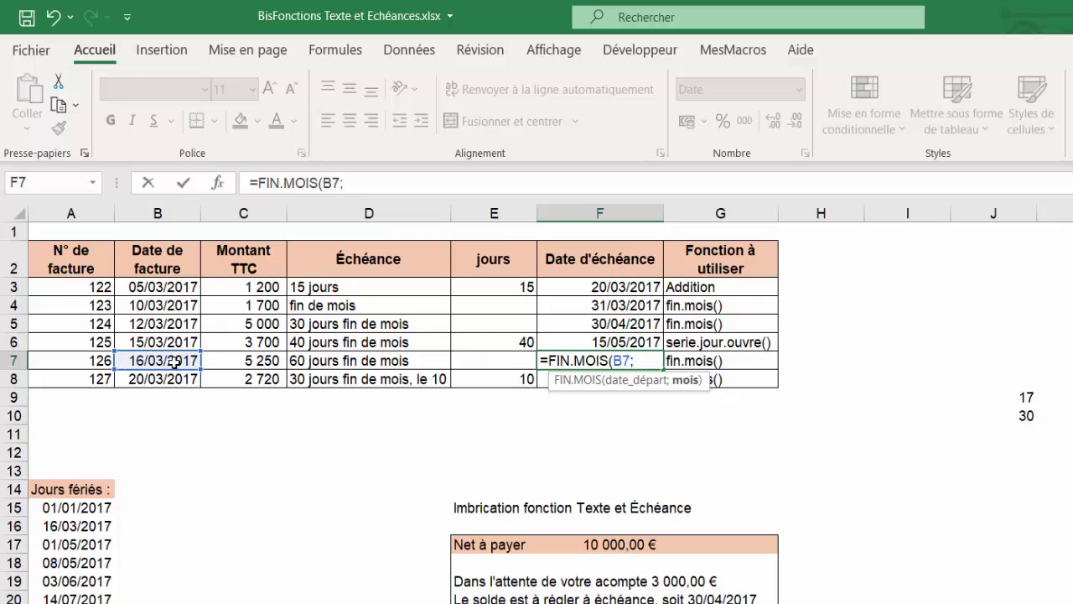
pyautogui.write('2')
pyautogui.press('Return')
# Check invoice 126's date 16/03/2017 against its new due date, then move to invoice 127
pyautogui.click(606, 353)
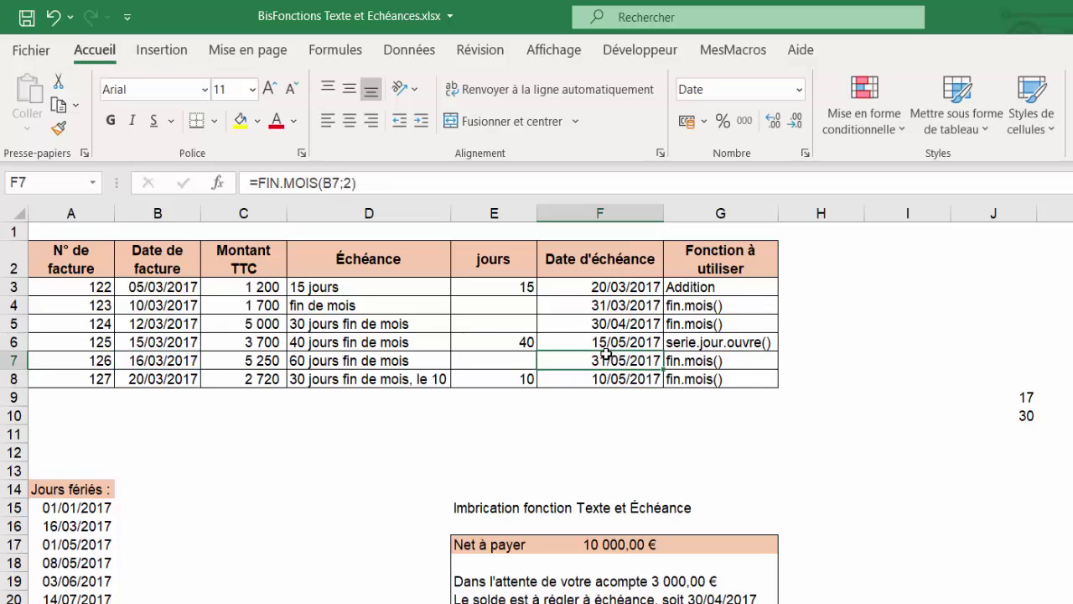
pyautogui.click(176, 361)
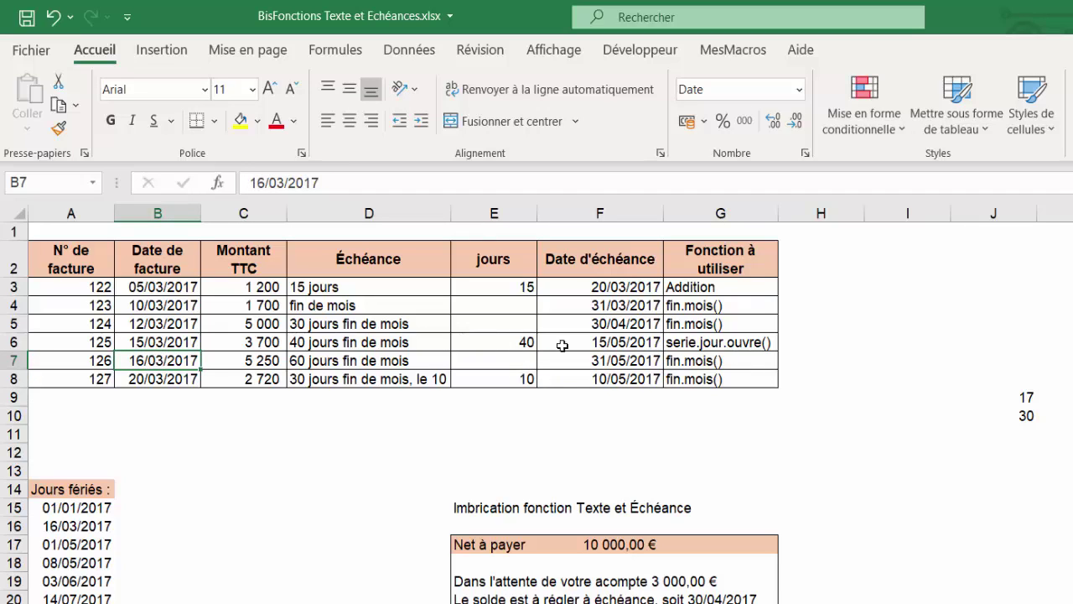
pyautogui.click(591, 362)
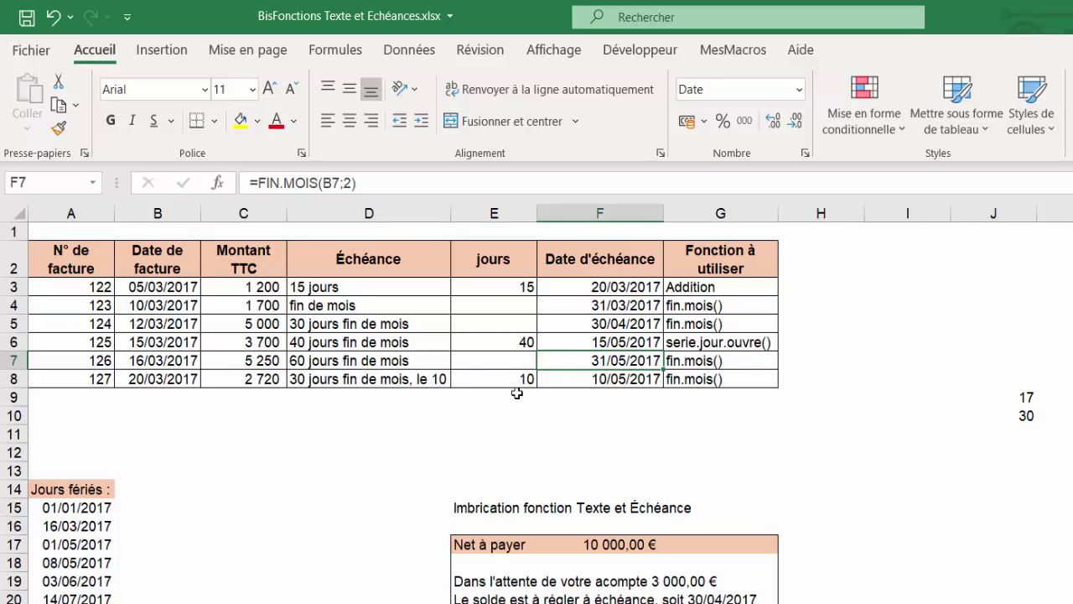
pyautogui.click(622, 380)
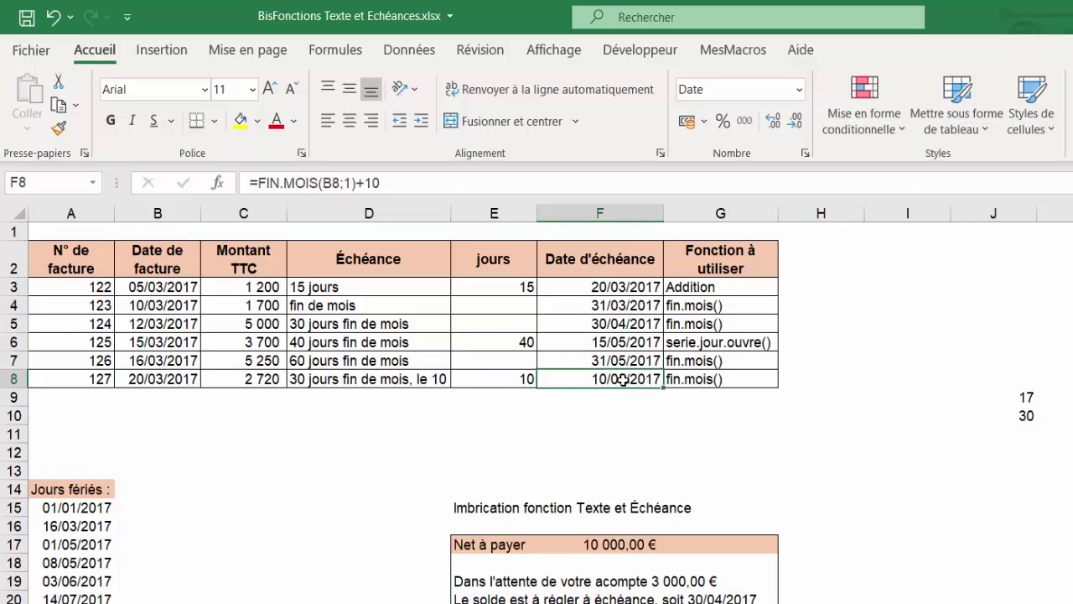
# Retype F8 as =FIN.MOIS(B8;1)+10 so invoice 127 is due 10/05/2017
pyautogui.press('F2')
pyautogui.press('BackSpace')
pyautogui.press('BackSpace')
pyautogui.press('BackSpace')
pyautogui.press('BackSpace')
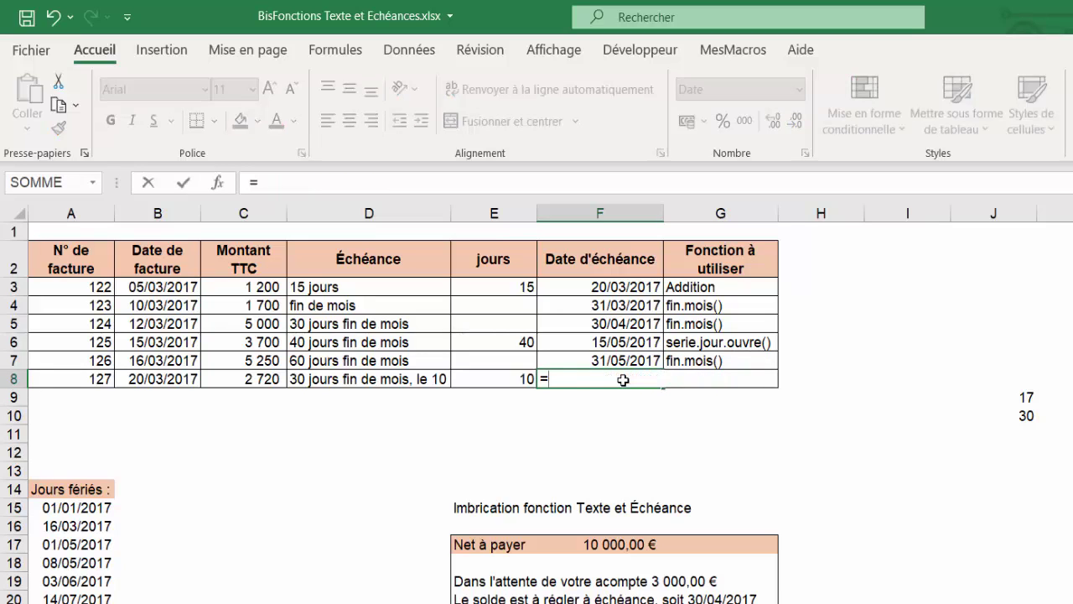
pyautogui.write('fin')
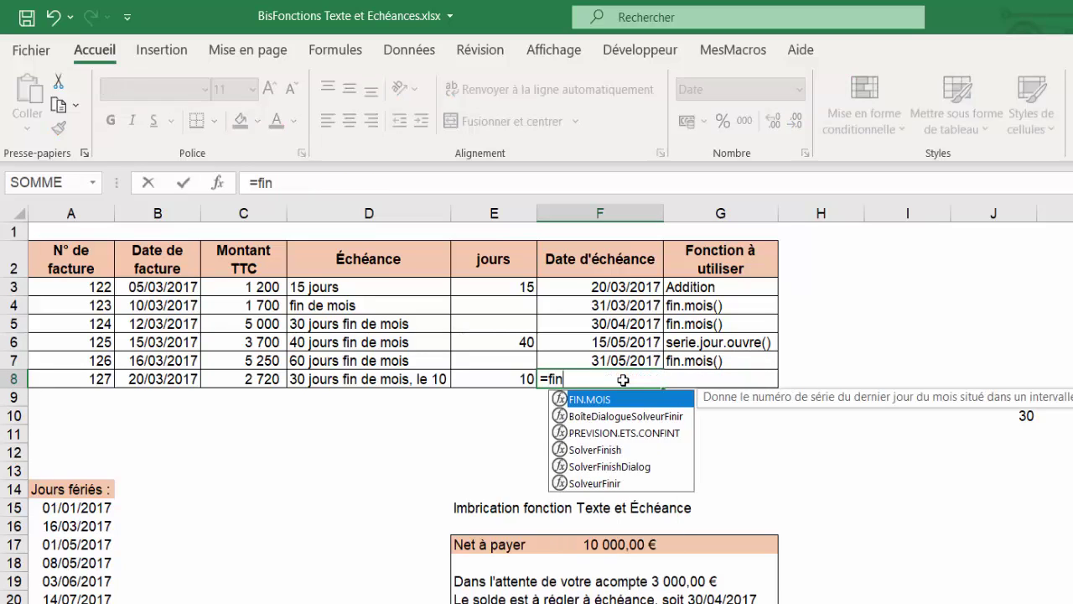
pyautogui.write('.mois')
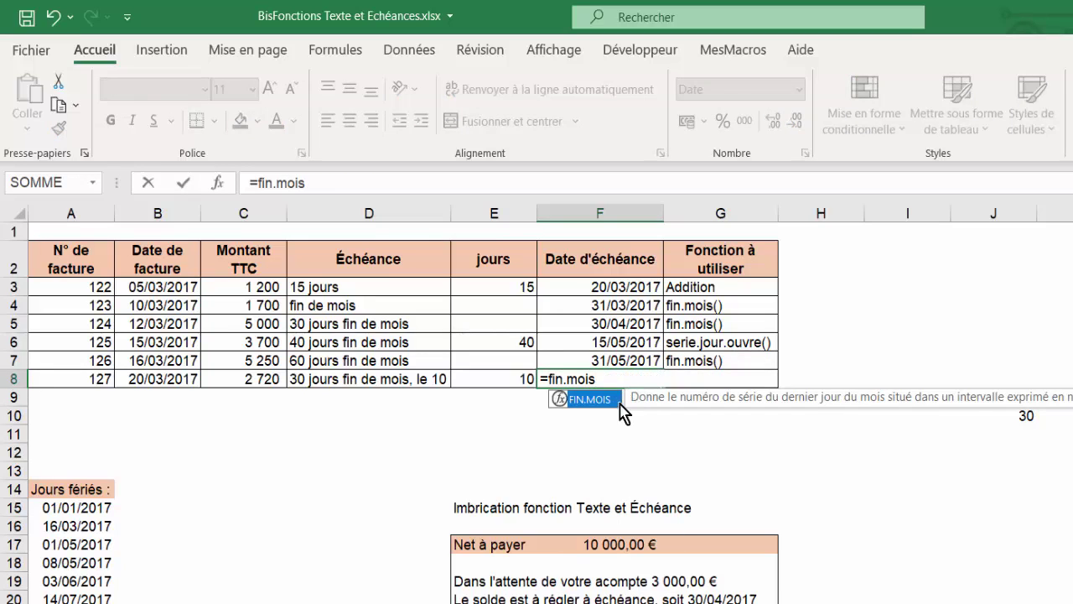
pyautogui.doubleClick(610, 400)
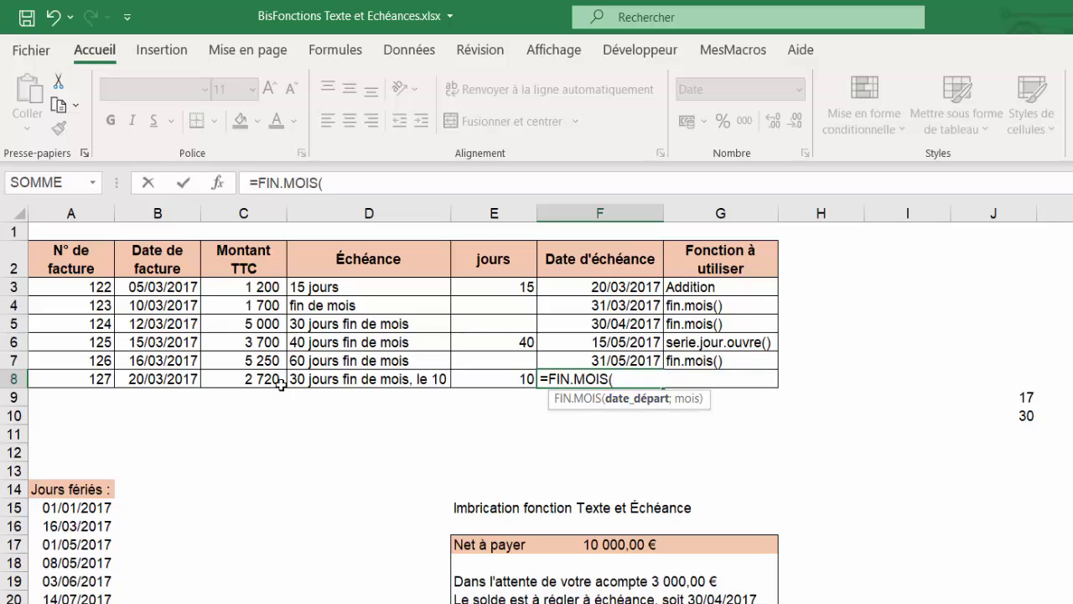
pyautogui.click(159, 379)
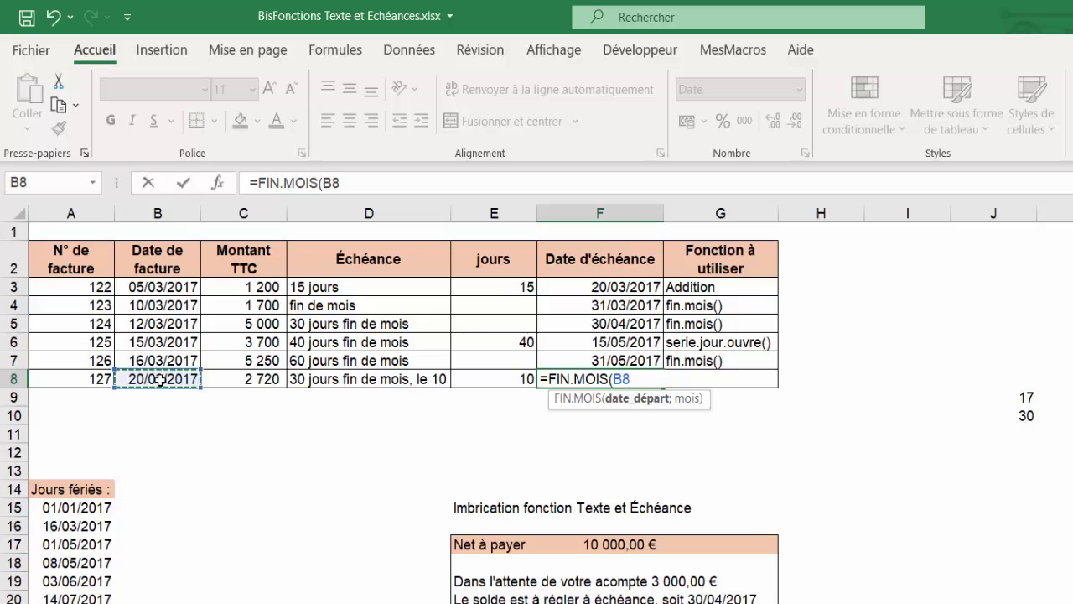
pyautogui.write(';1')
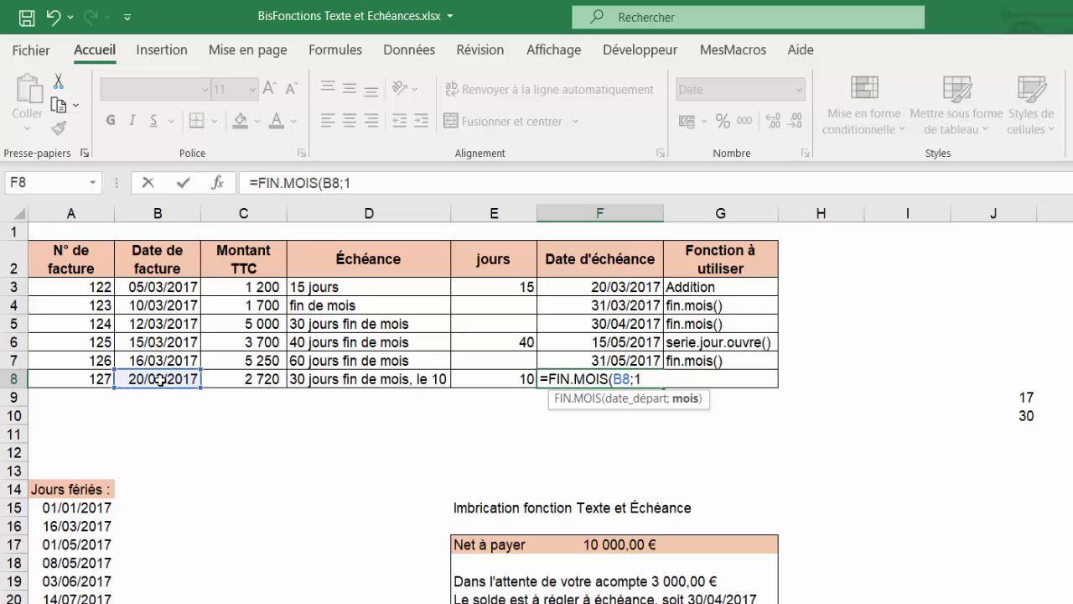
pyautogui.write(')')
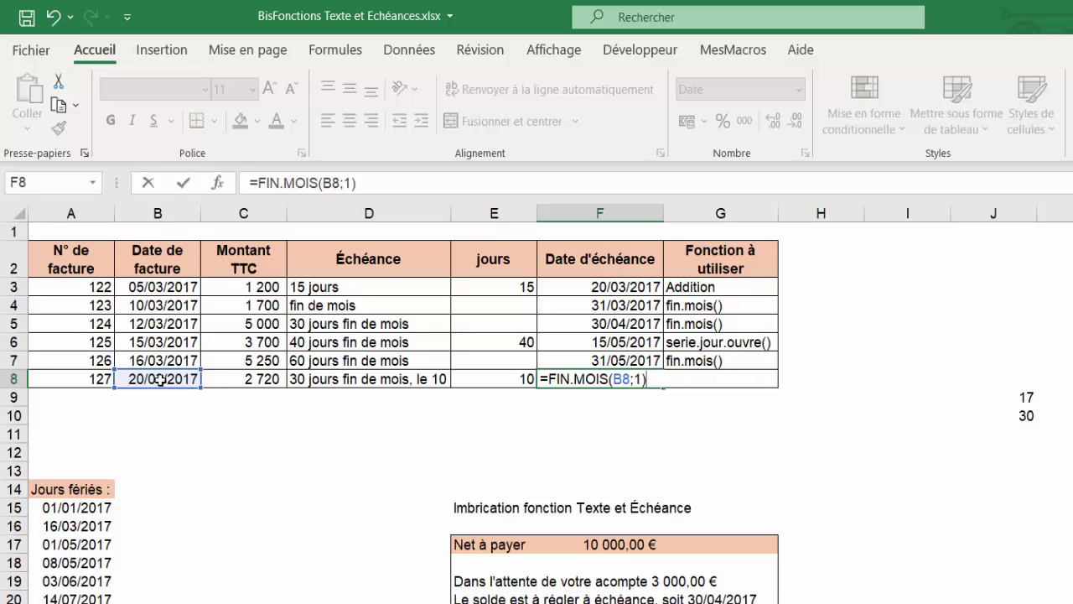
pyautogui.write('+10')
pyautogui.press('Return')
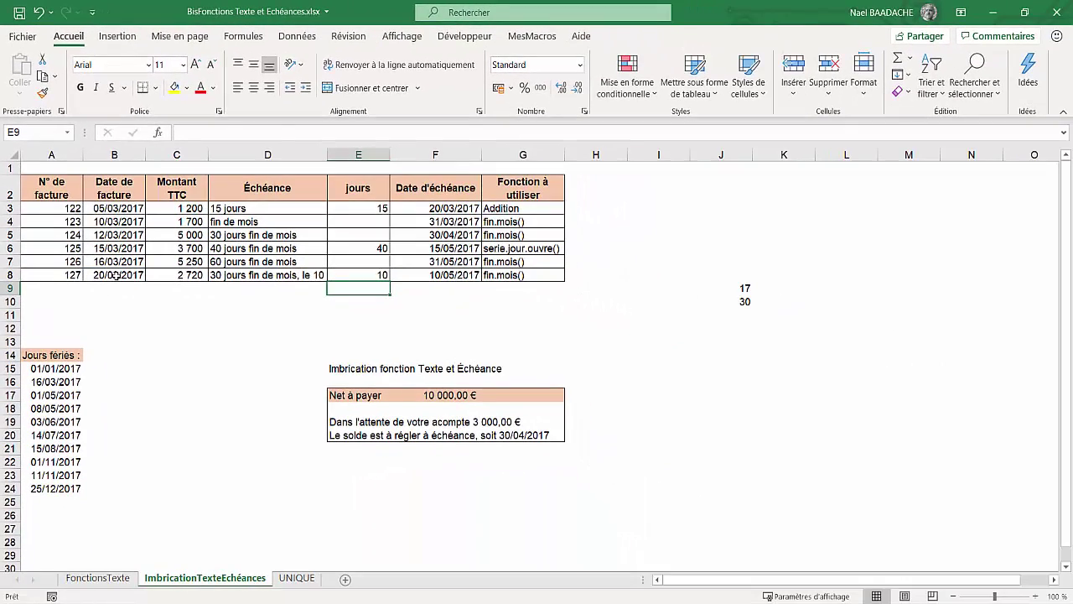
# Clear the stray values 17 and 30 from column J
pyautogui.click(359, 422)
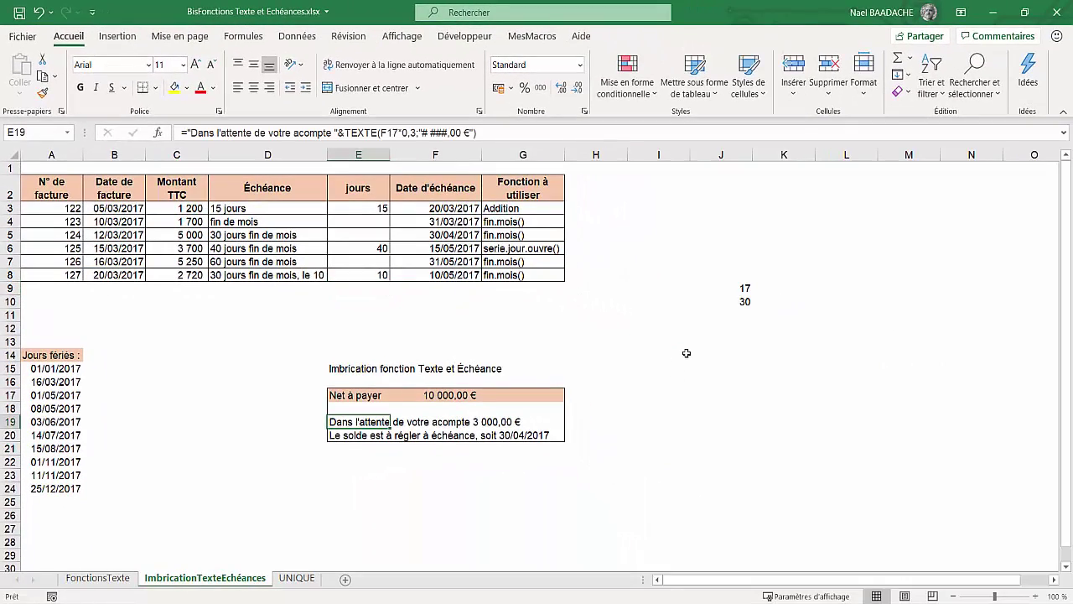
pyautogui.moveTo(741, 269); pyautogui.dragTo(745, 328)
pyautogui.press('Delete')
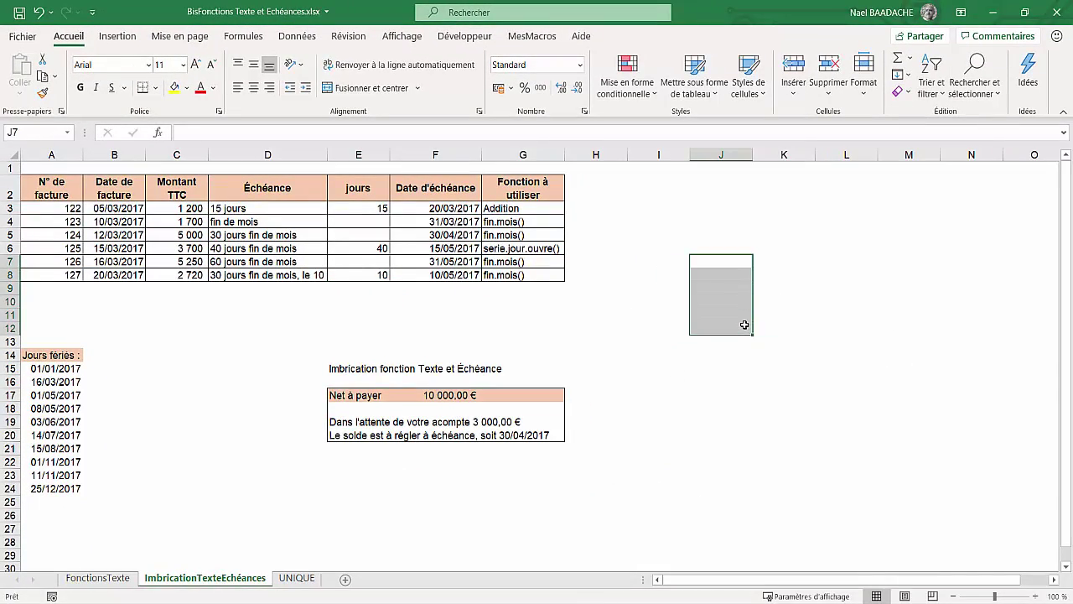
# Review E19's formula, then delete both payment message lines in E19 and E20
pyautogui.click(356, 422)
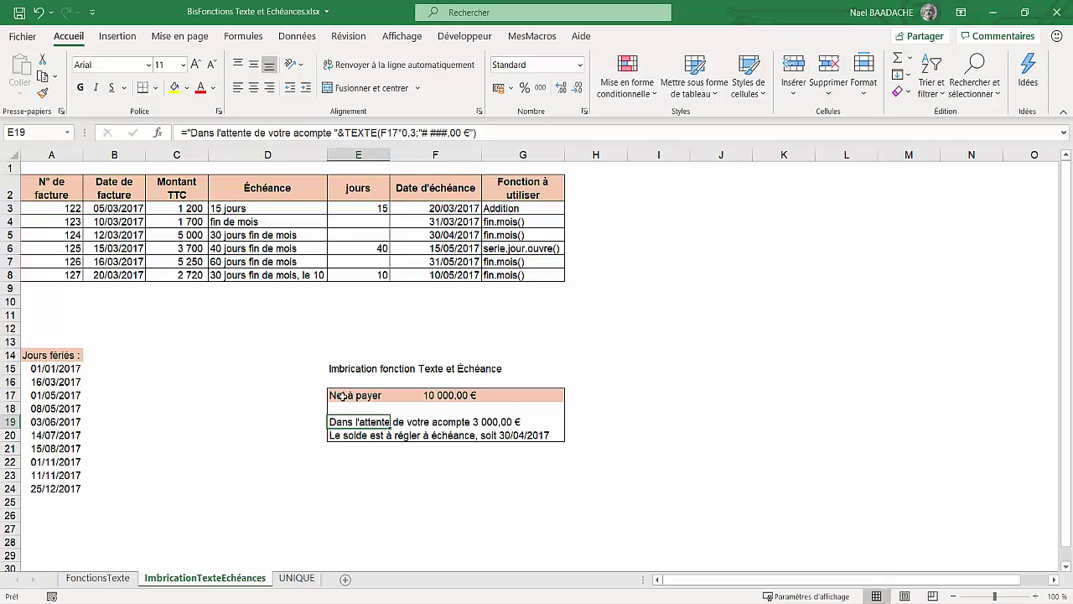
pyautogui.press('F2')
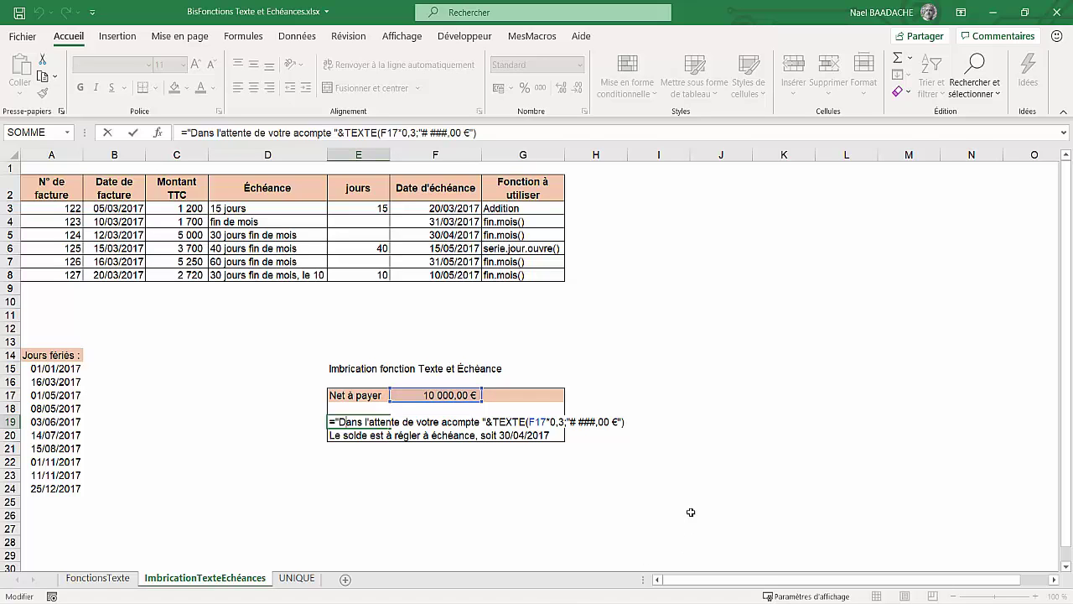
pyautogui.hotkey('ctrl', 'Return')
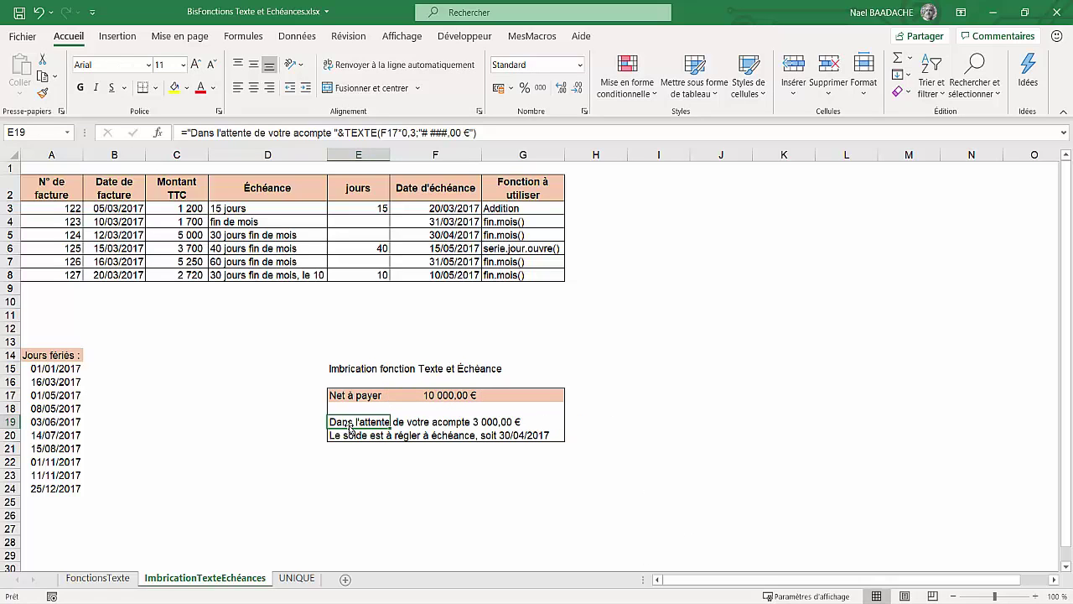
pyautogui.moveTo(350, 422); pyautogui.dragTo(356, 435)
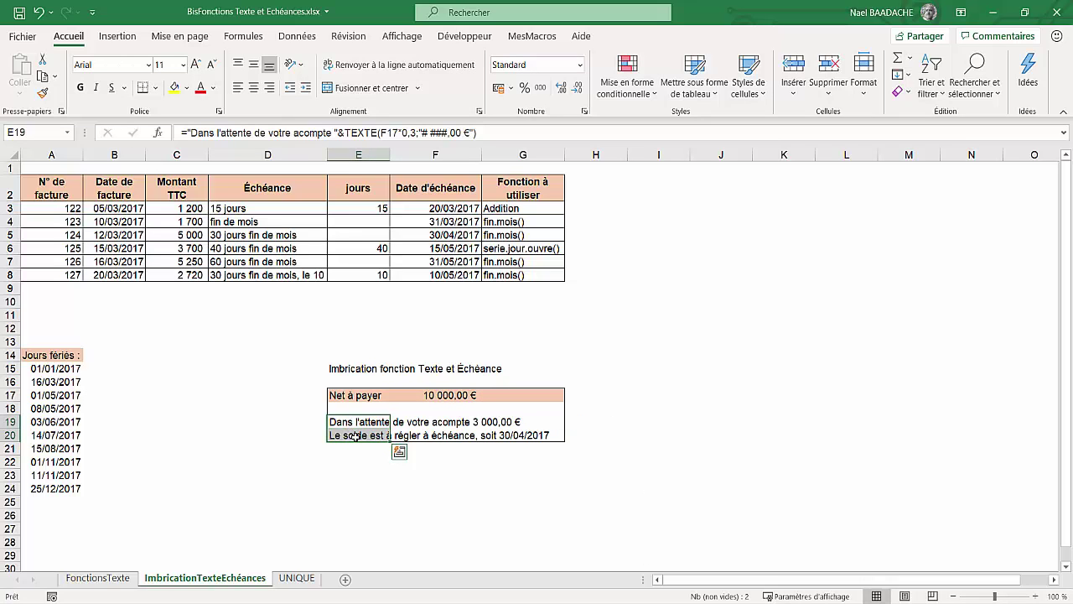
pyautogui.press('Delete')
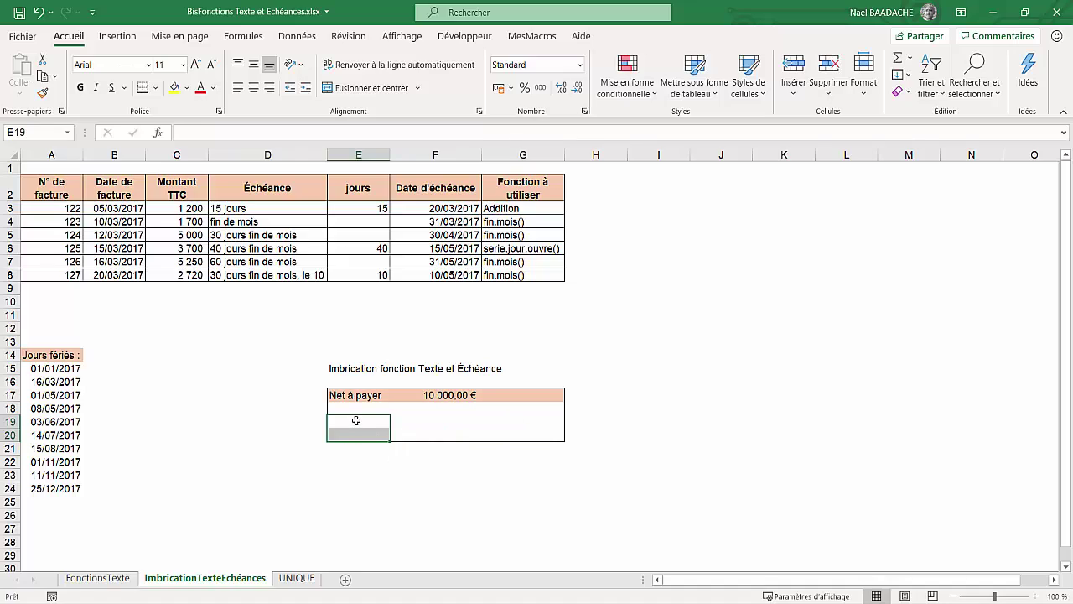
pyautogui.click(356, 420)
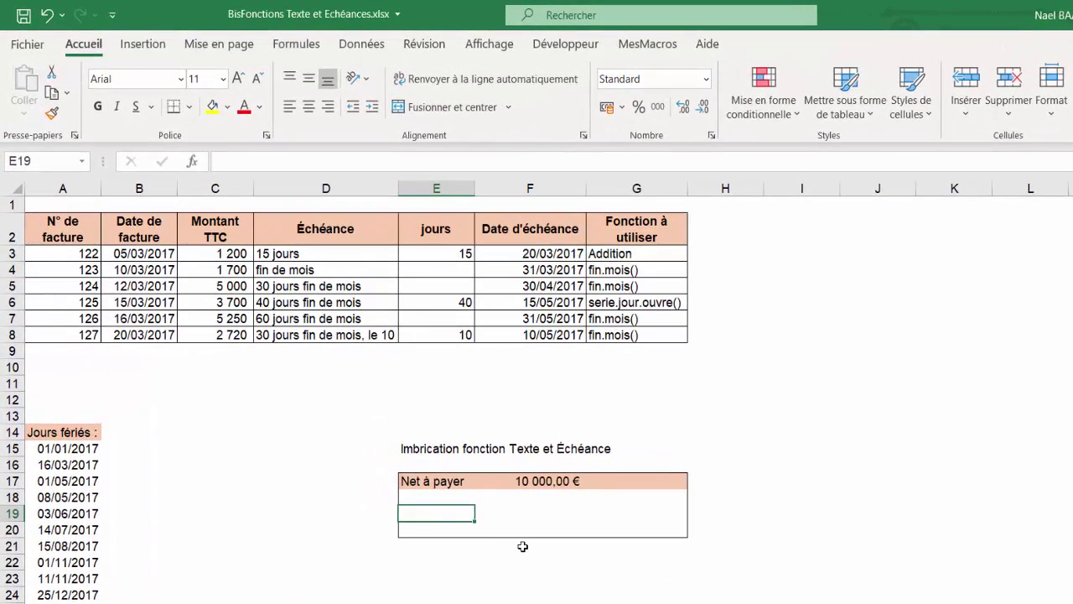
# In E19 enter ="Dans l'attente de votre acompte "&TEXTE(F170*0,30;"# ###,00 €")
pyautogui.write('=')
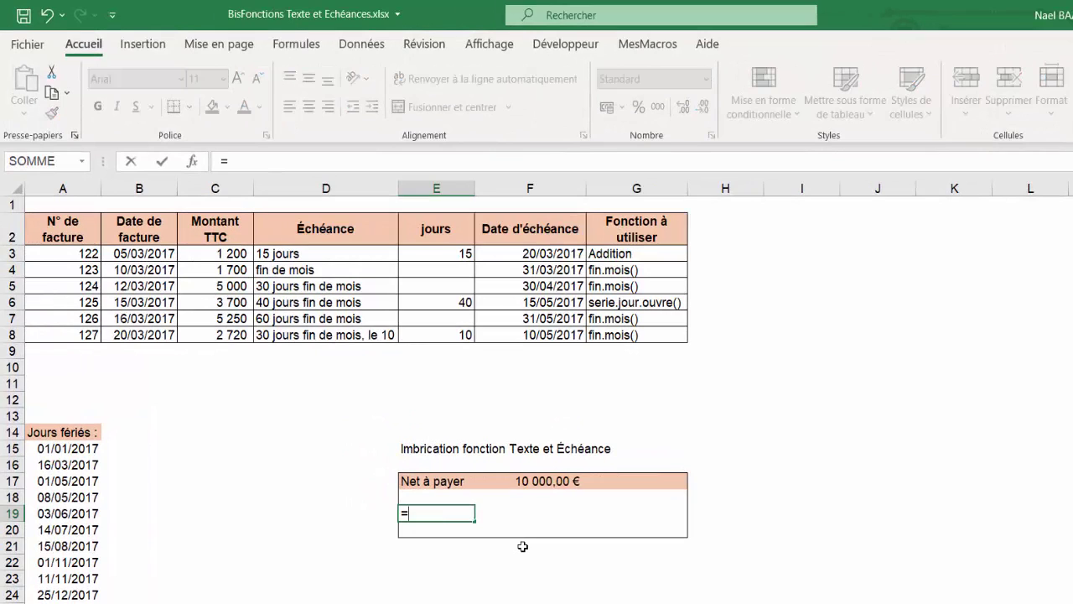
pyautogui.write('"')
pyautogui.write('Dans')
pyautogui.write(" l'attente")
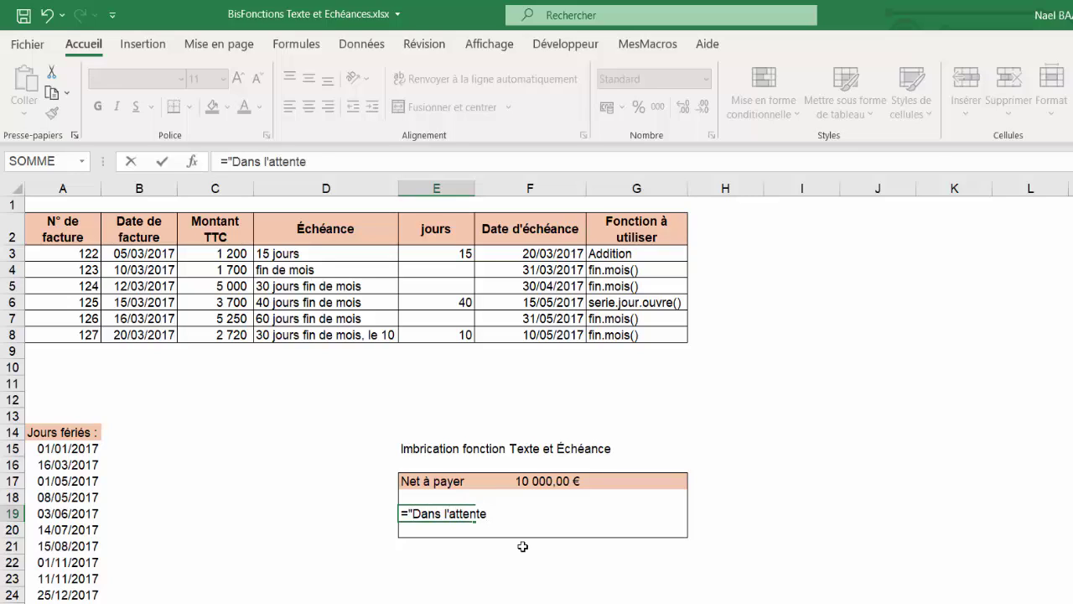
pyautogui.write(' de votr')
pyautogui.write('acompte')
pyautogui.press('BackSpace')
pyautogui.press('BackSpace')
pyautogui.press('BackSpace')
pyautogui.press('BackSpace')
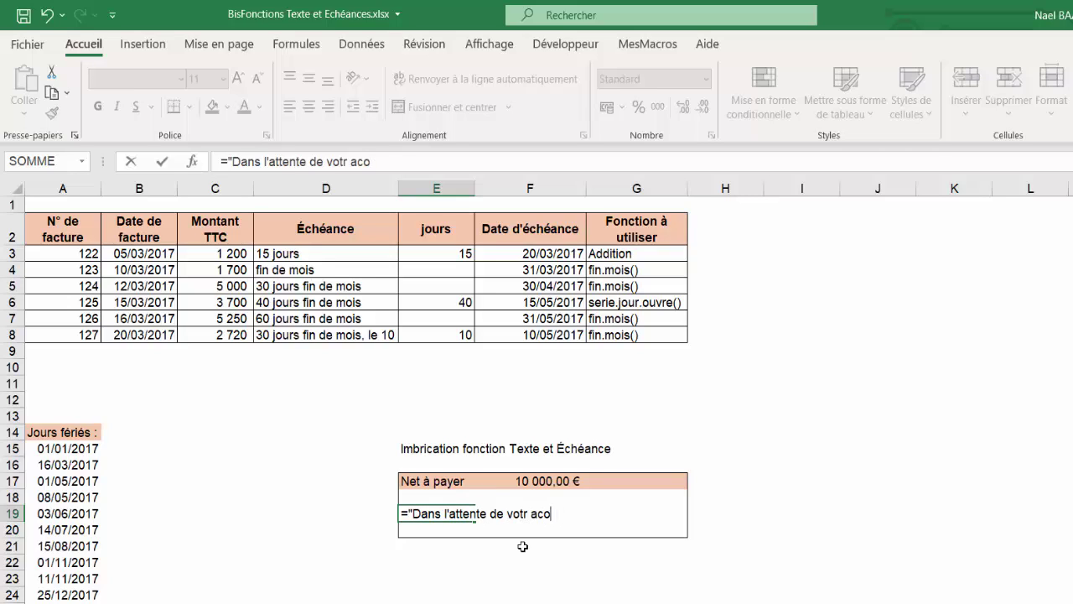
pyautogui.press('BackSpace')
pyautogui.press('BackSpace')
pyautogui.press('BackSpace')
pyautogui.write('e acompte')
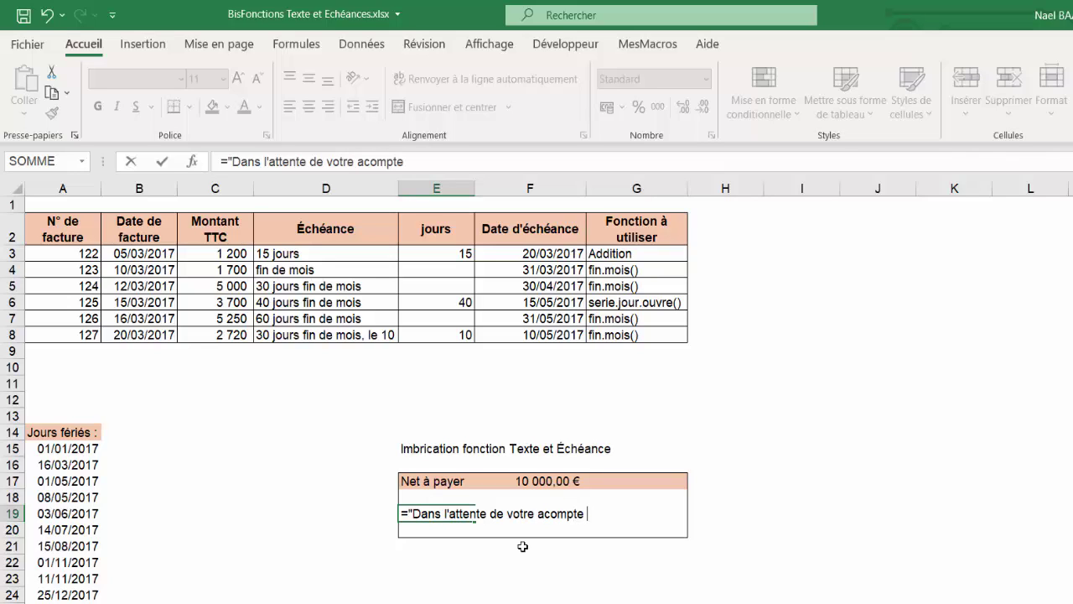
pyautogui.write(' "')
pyautogui.write('&')
pyautogui.write('texte')
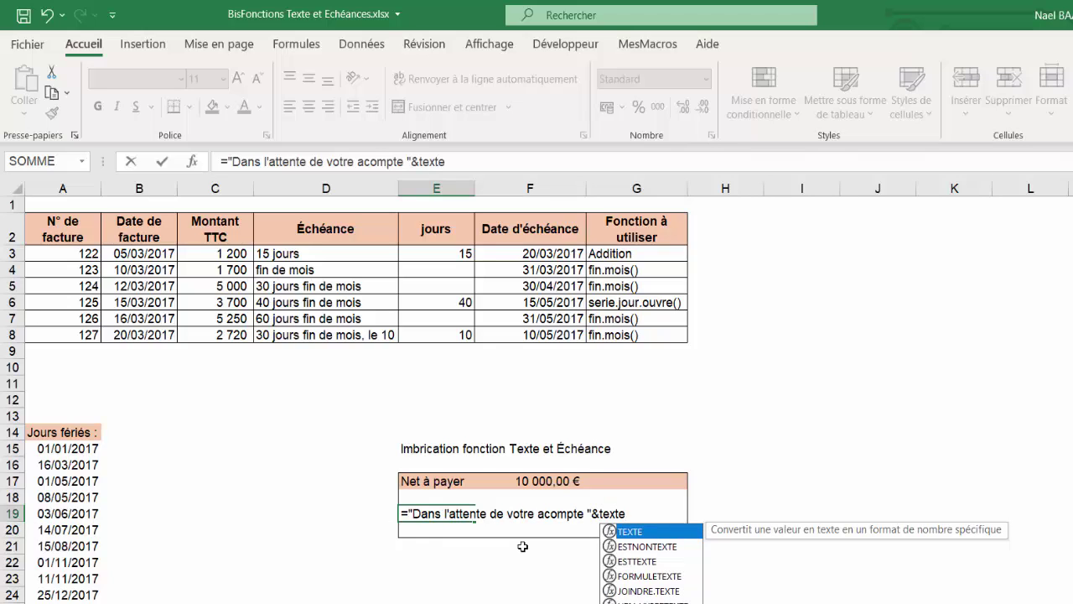
pyautogui.write('(')
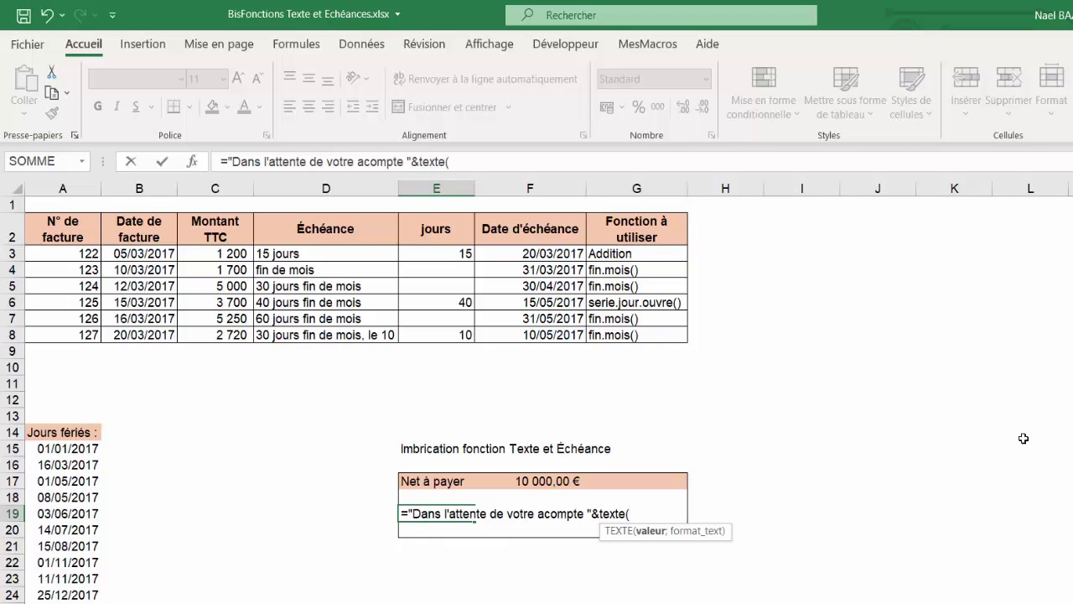
pyautogui.click(547, 480)
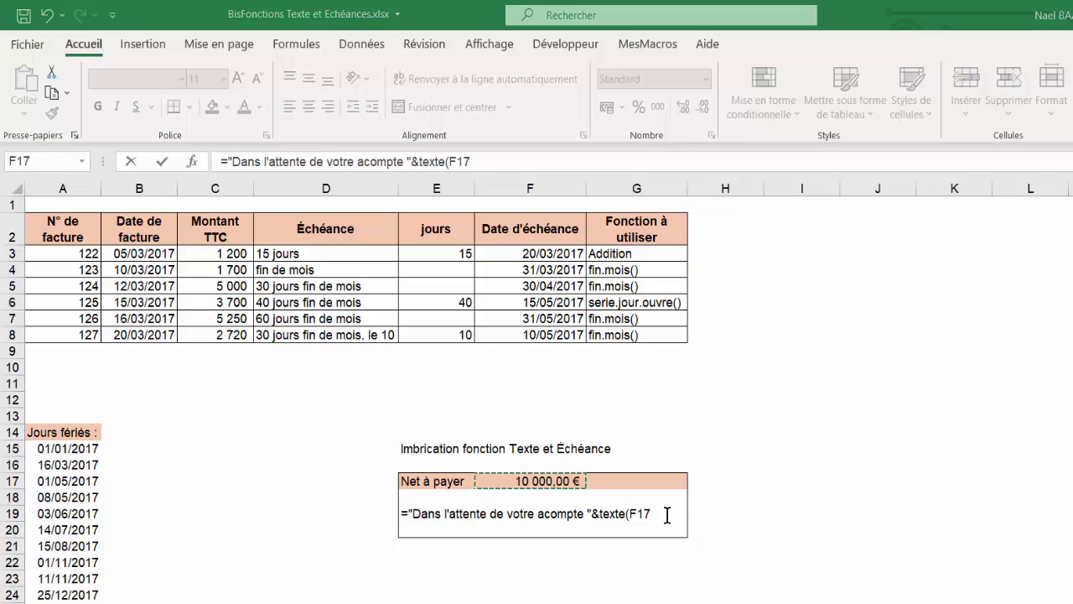
pyautogui.click(659, 513)
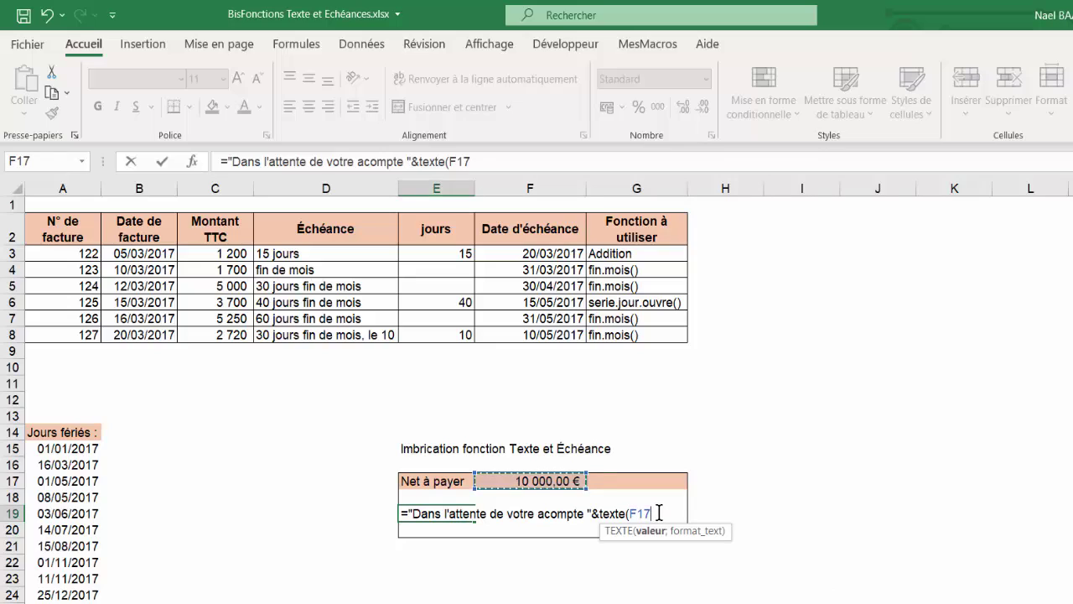
pyautogui.write('0,30')
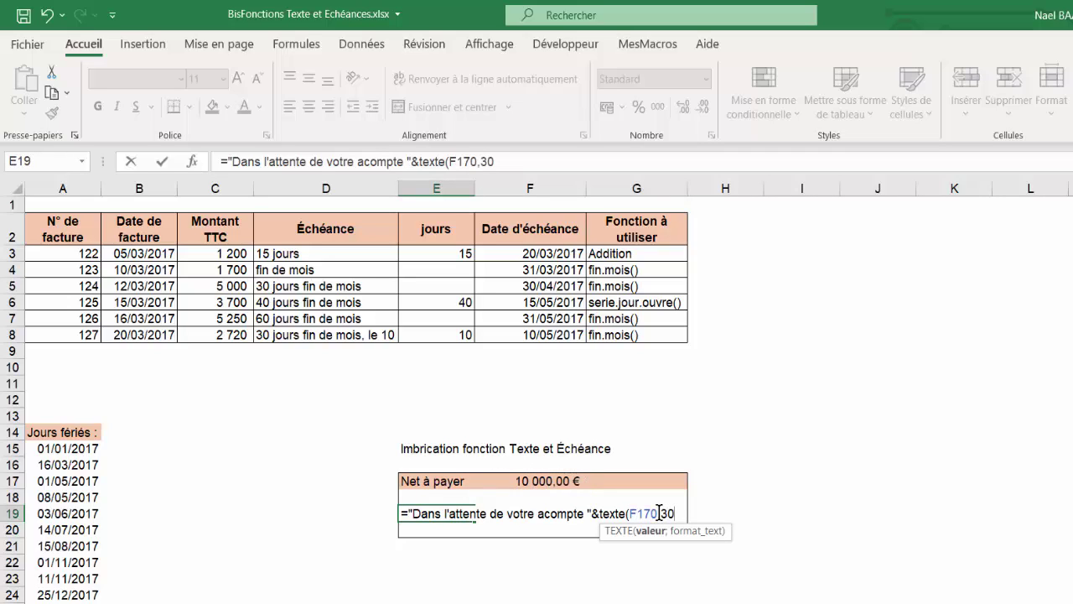
pyautogui.press('BackSpace')
pyautogui.press('BackSpace')
pyautogui.press('BackSpace')
pyautogui.write('*0,3')
pyautogui.write('0')
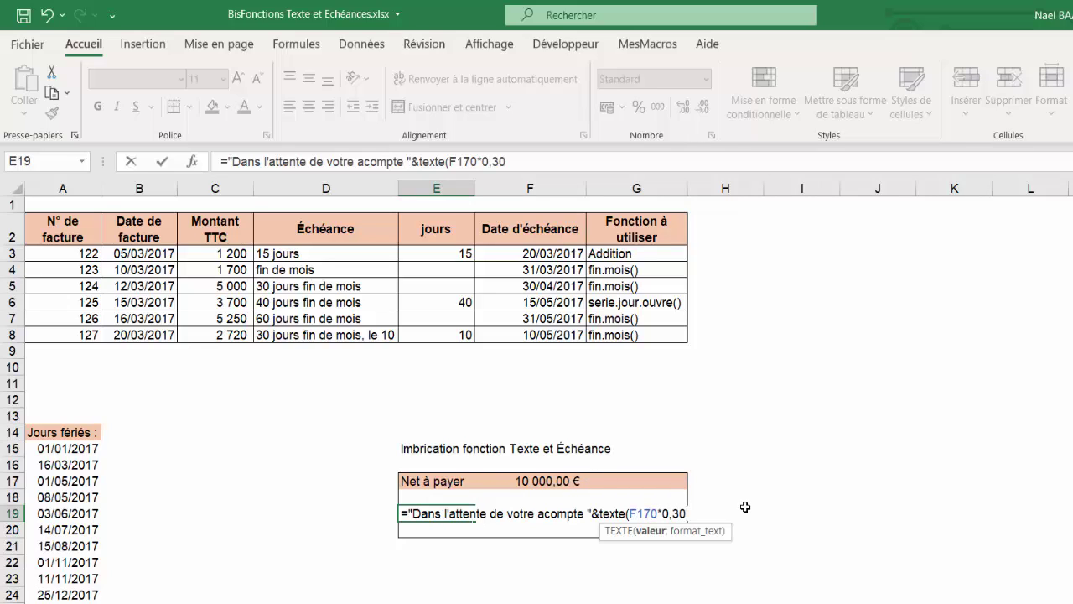
pyautogui.write(';')
pyautogui.write('"')
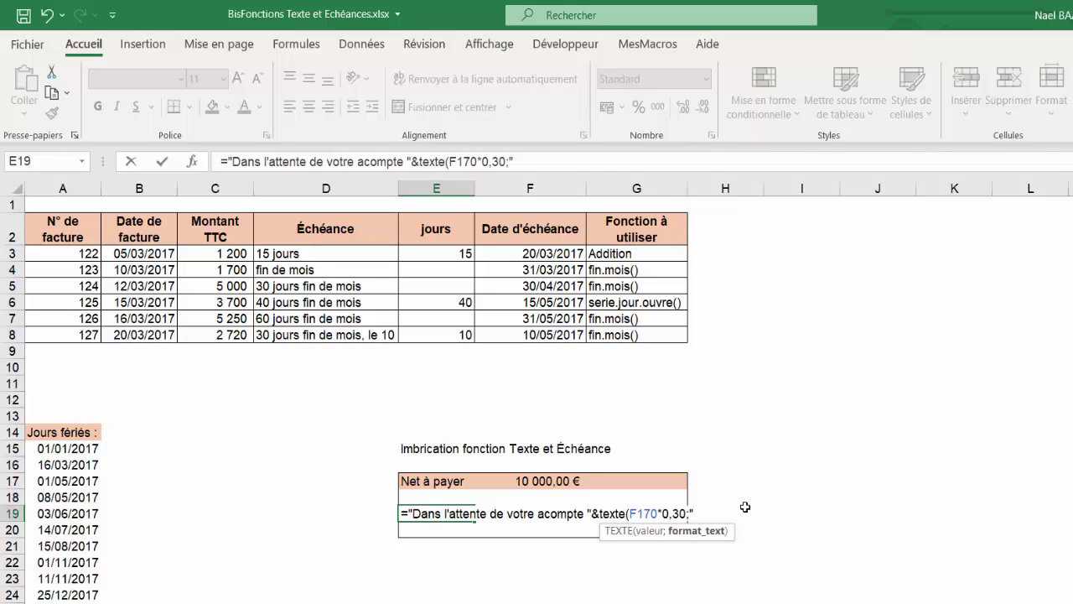
pyautogui.write('#')
pyautogui.write(' ###')
pyautogui.write(',')
pyautogui.write('00')
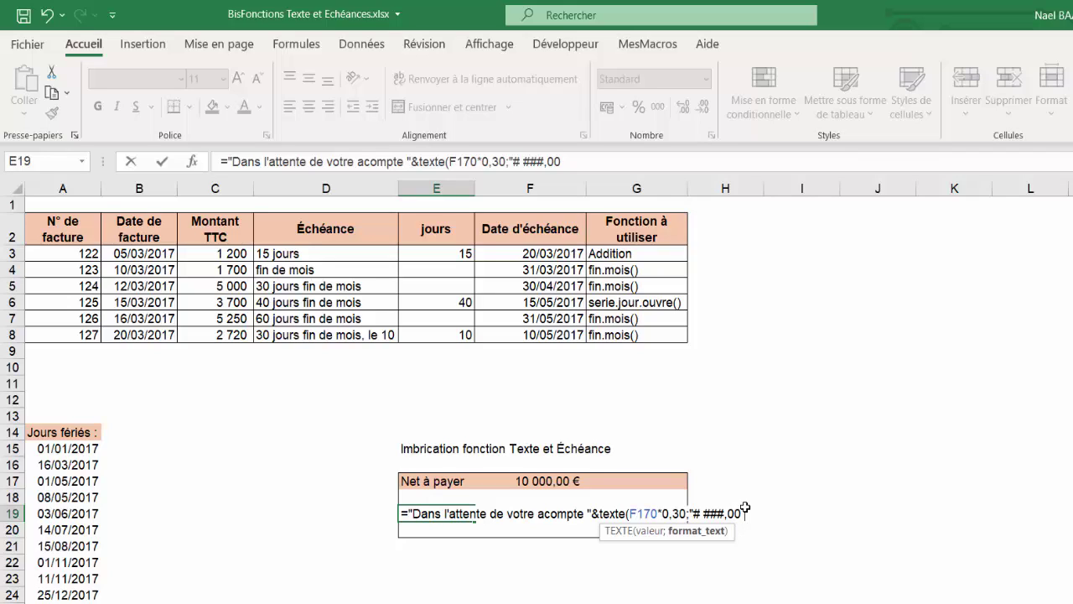
pyautogui.write(' €')
pyautogui.write('")')
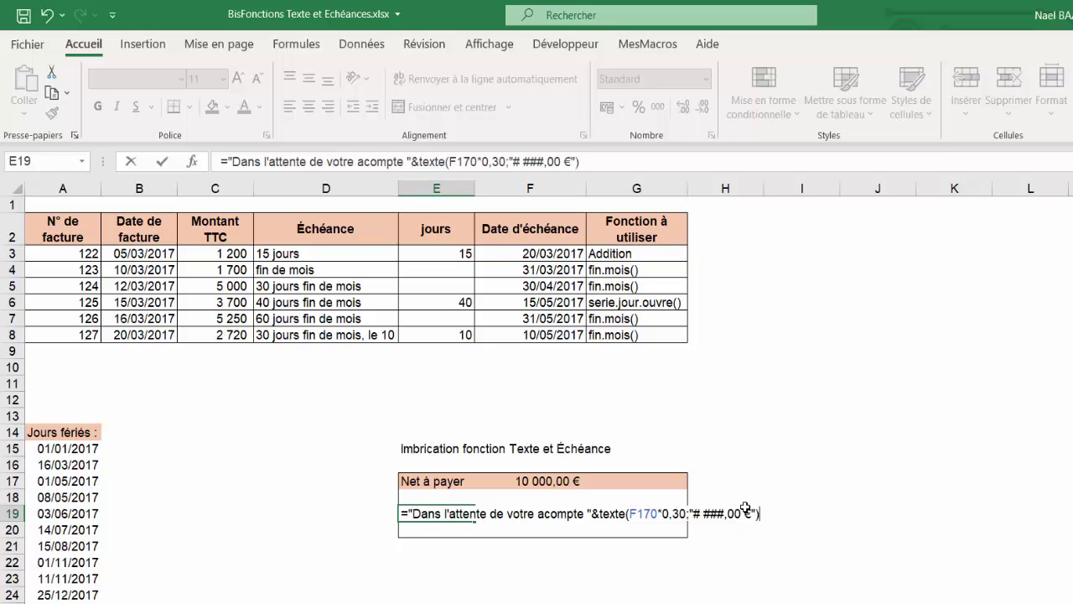
pyautogui.press('Return')
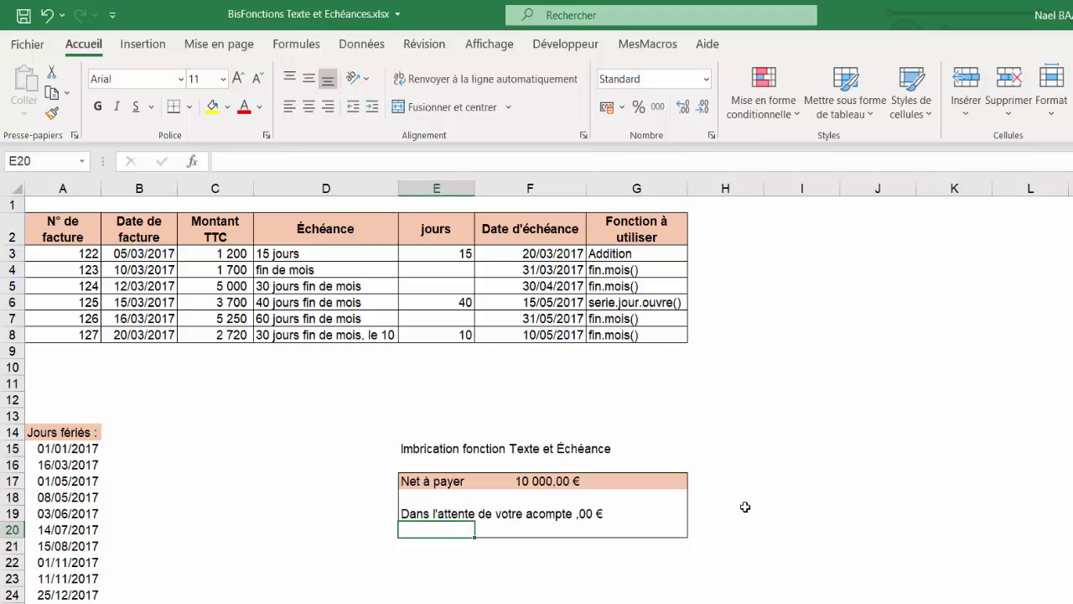
pyautogui.click(444, 513)
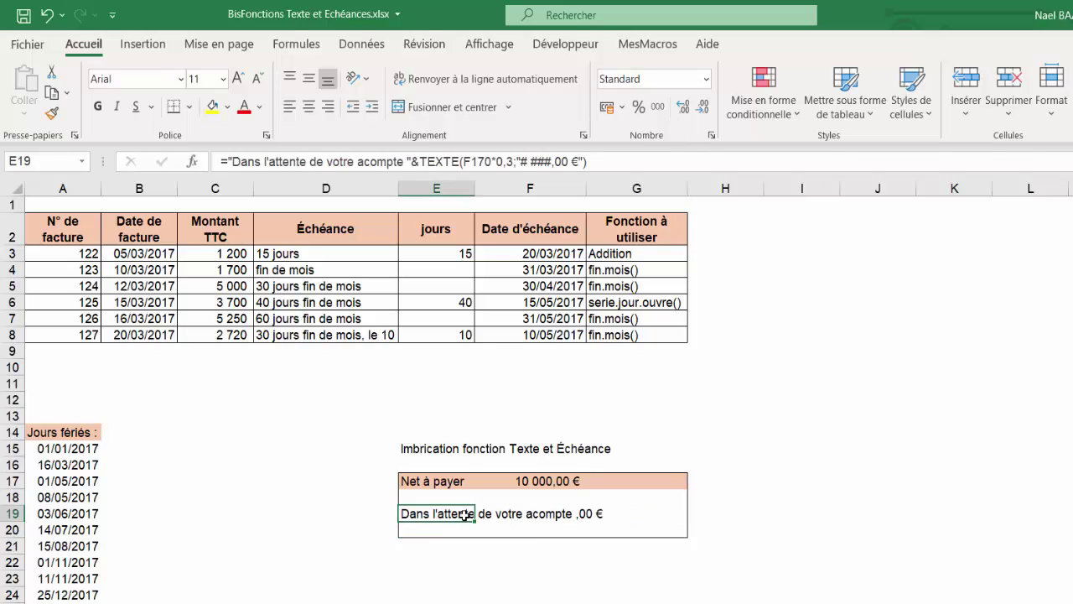
pyautogui.click(485, 162)
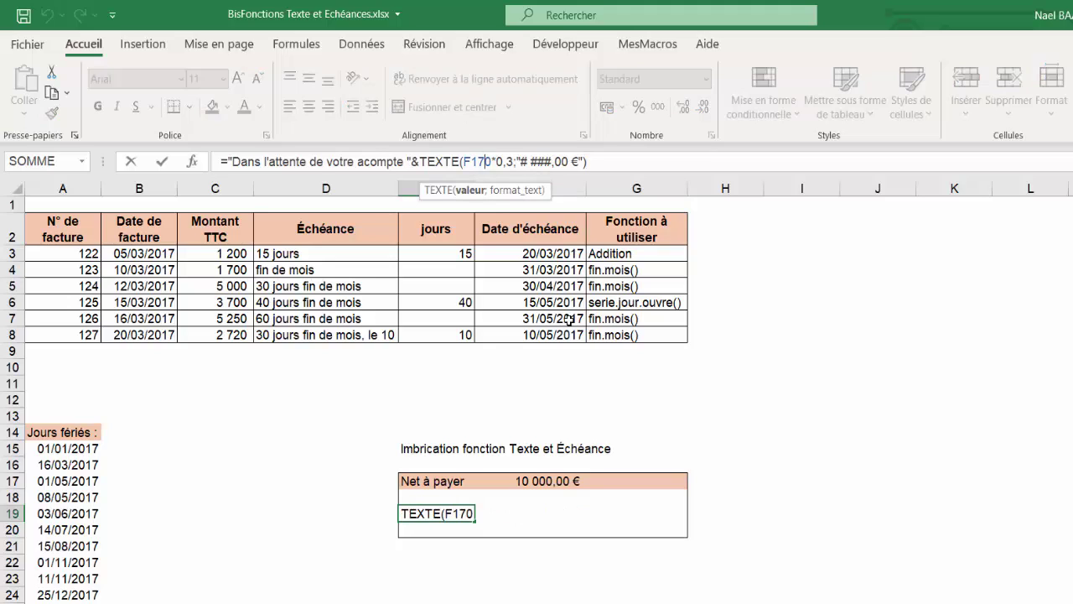
pyautogui.write('*')
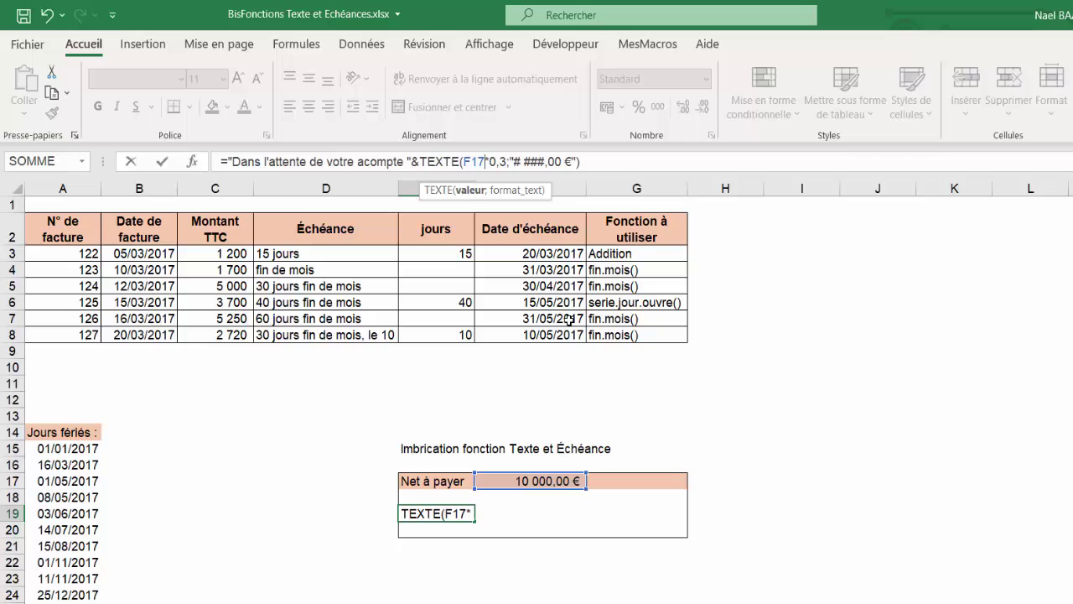
pyautogui.press('Return')
pyautogui.press('Up')
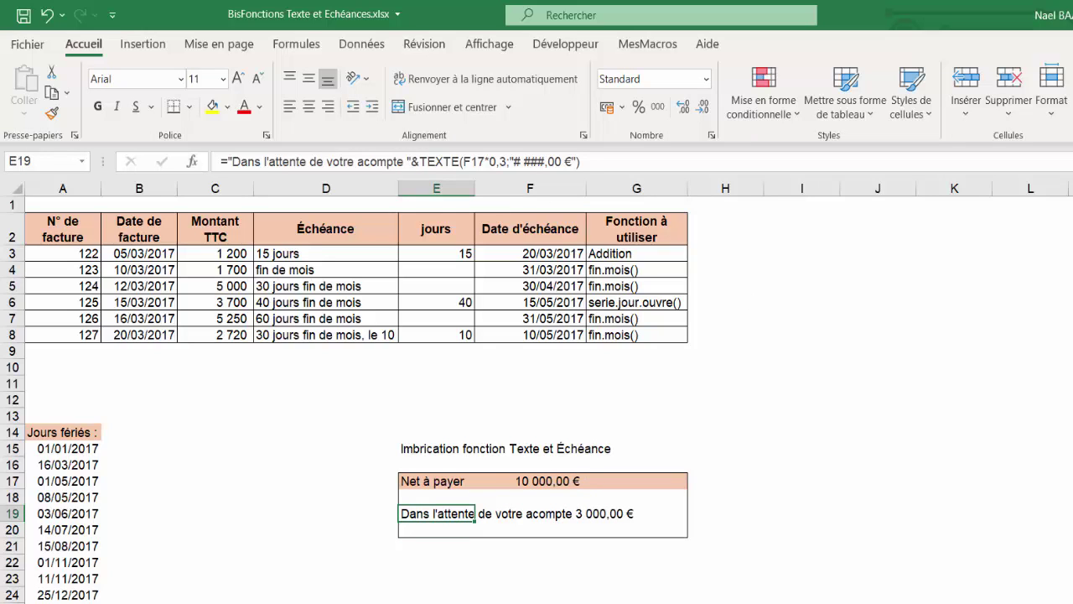
pyautogui.click(445, 528)
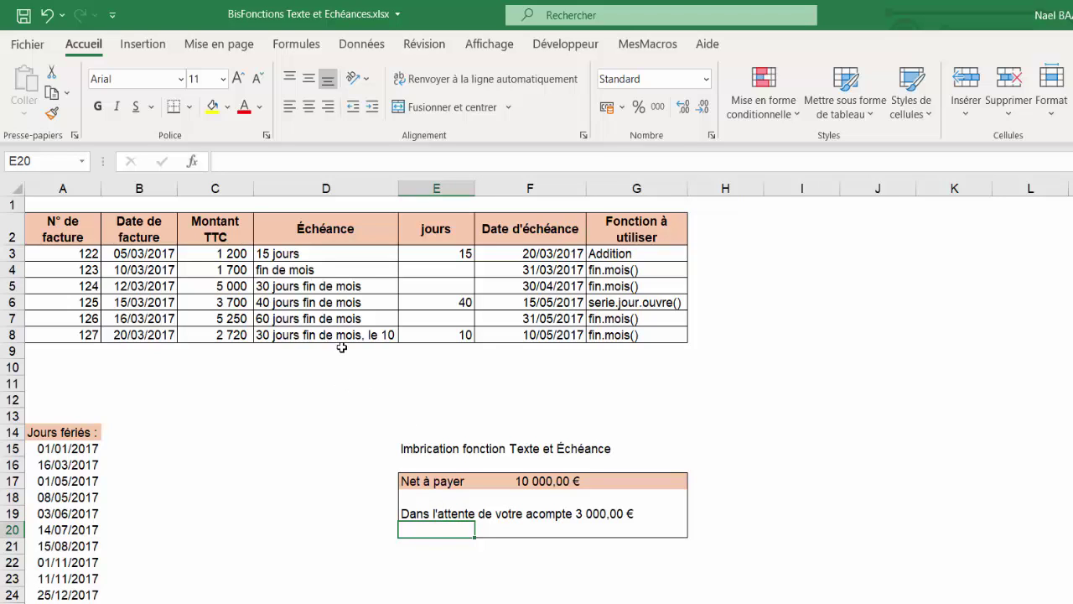
pyautogui.click(285, 288)
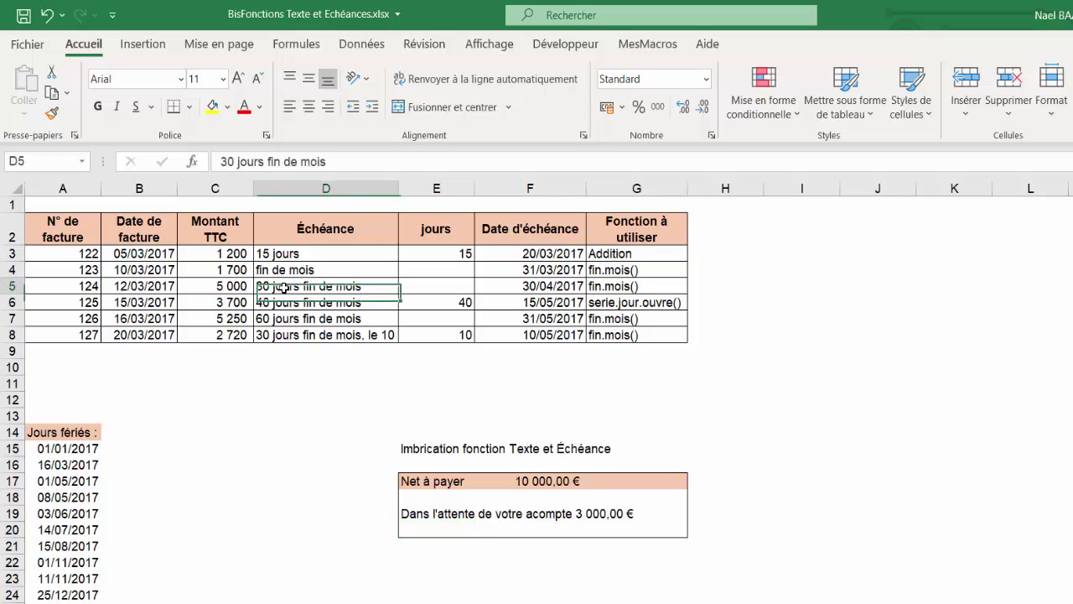
pyautogui.click(606, 290)
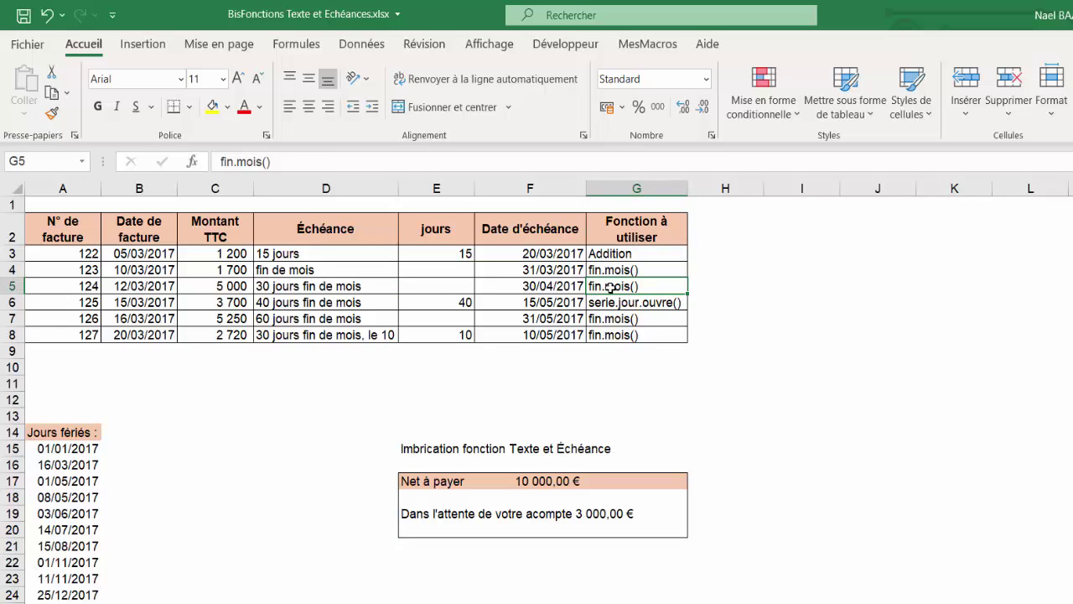
pyautogui.click(431, 527)
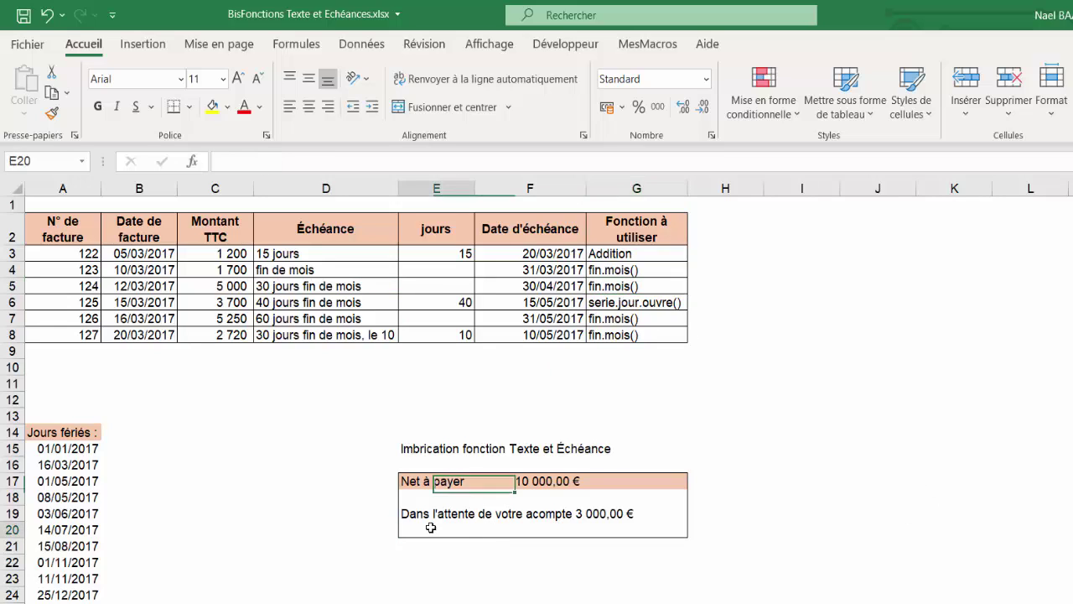
# In E20 join 'Le solde est à régler à échéance, soit ' with TEXTE(FIN.MOIS(B3;1);"jj/mm/aaaa")
pyautogui.write('=')
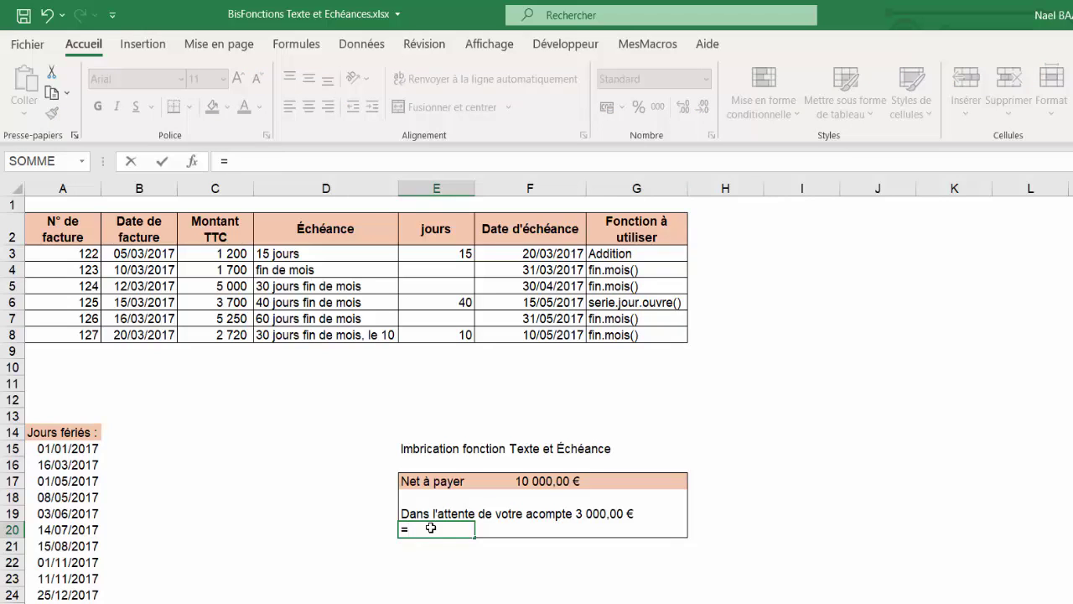
pyautogui.write('"')
pyautogui.write('Le sold')
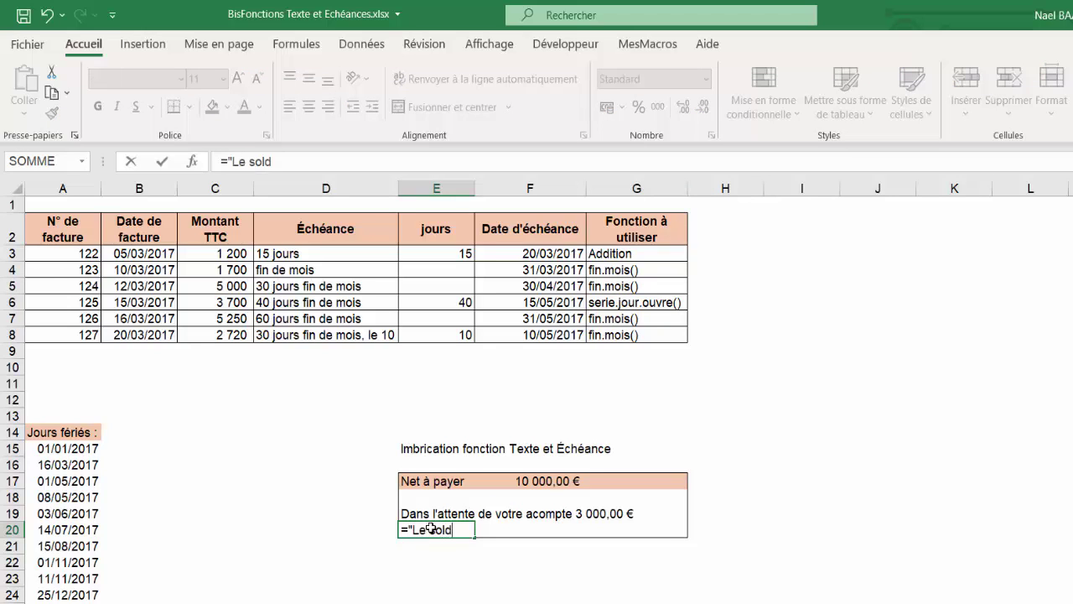
pyautogui.write('e est à')
pyautogui.write(' régler ')
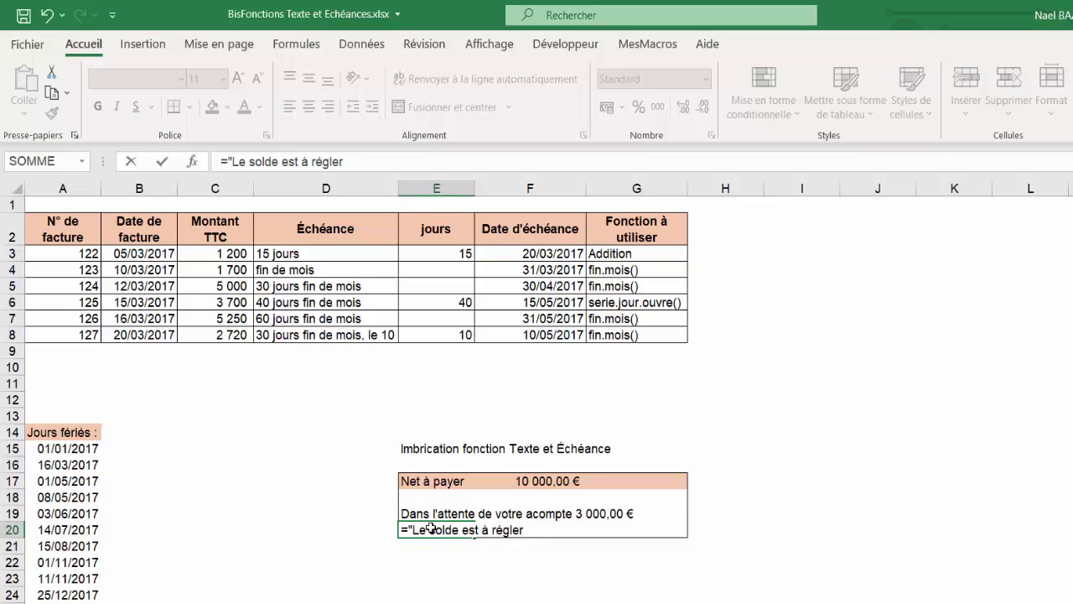
pyautogui.write('à échéa')
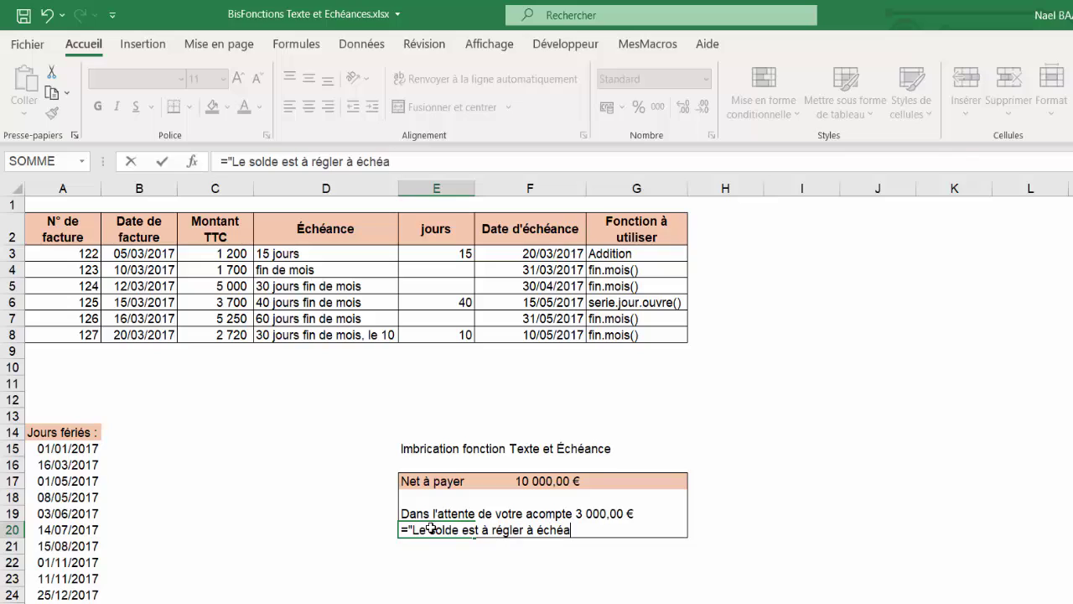
pyautogui.write('nce, soit ')
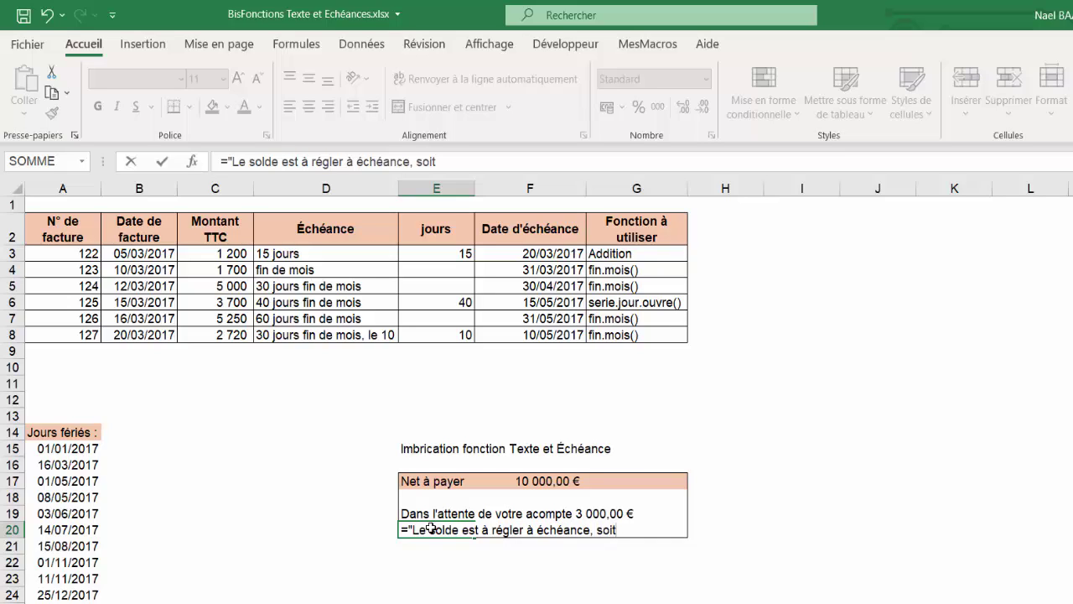
pyautogui.write('"')
pyautogui.write('&T')
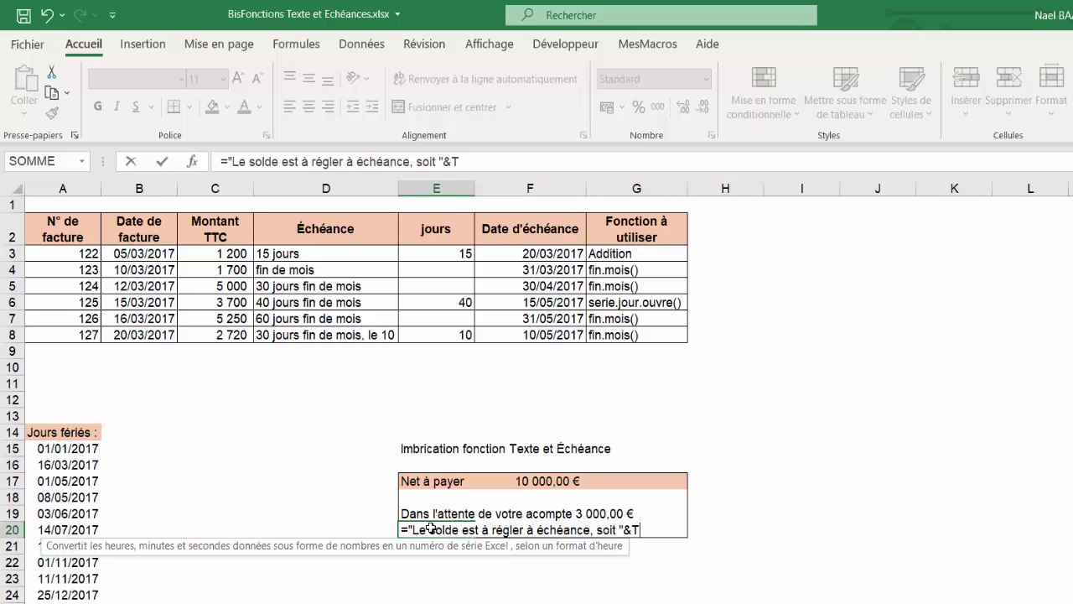
pyautogui.write('exte(')
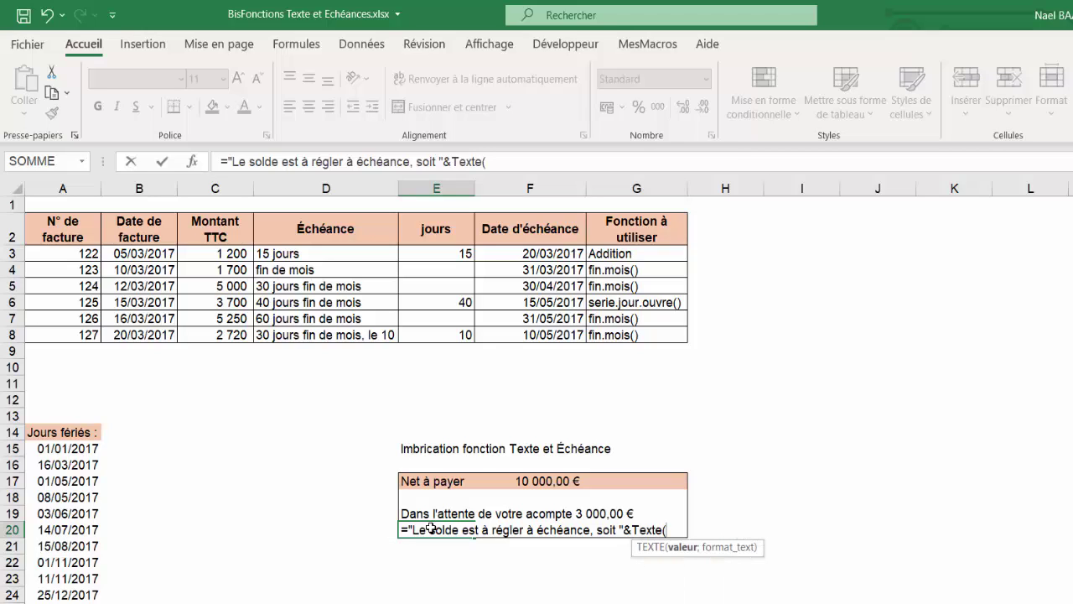
pyautogui.write('fin')
pyautogui.write('.mois(')
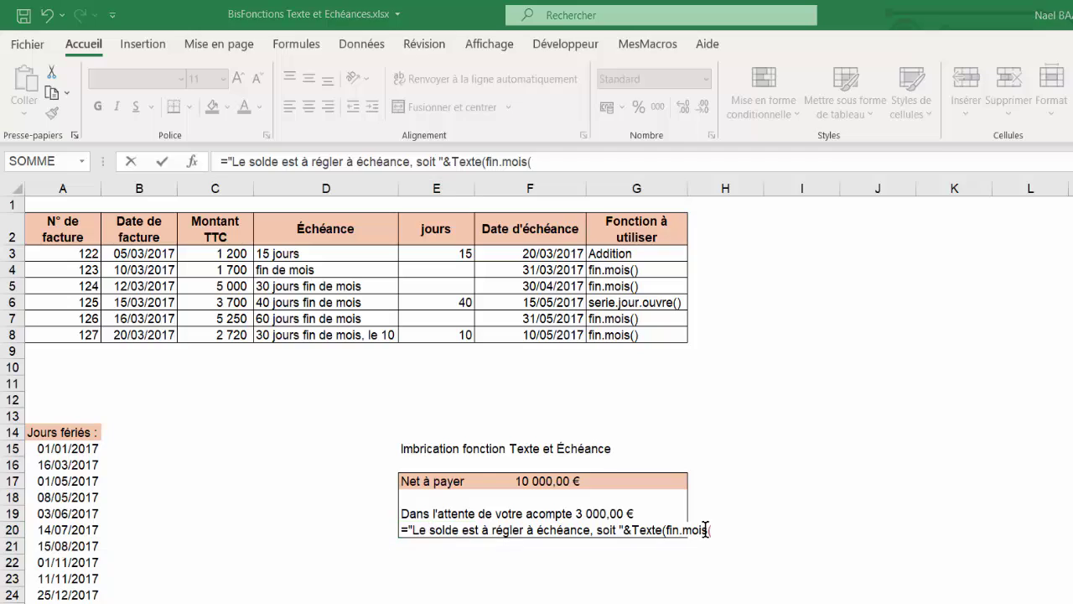
pyautogui.click(146, 254)
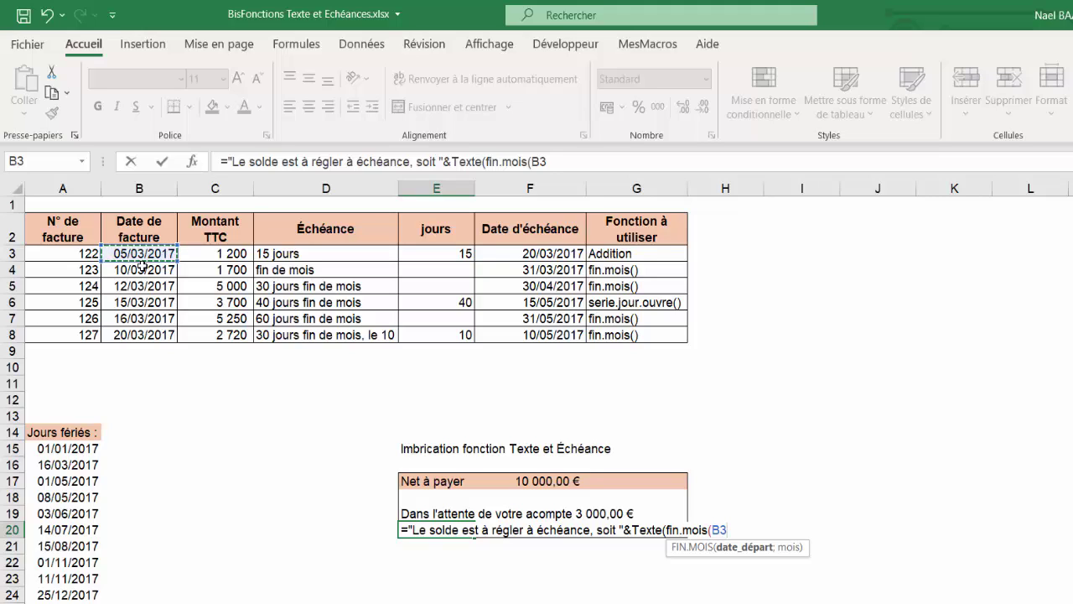
pyautogui.write(';')
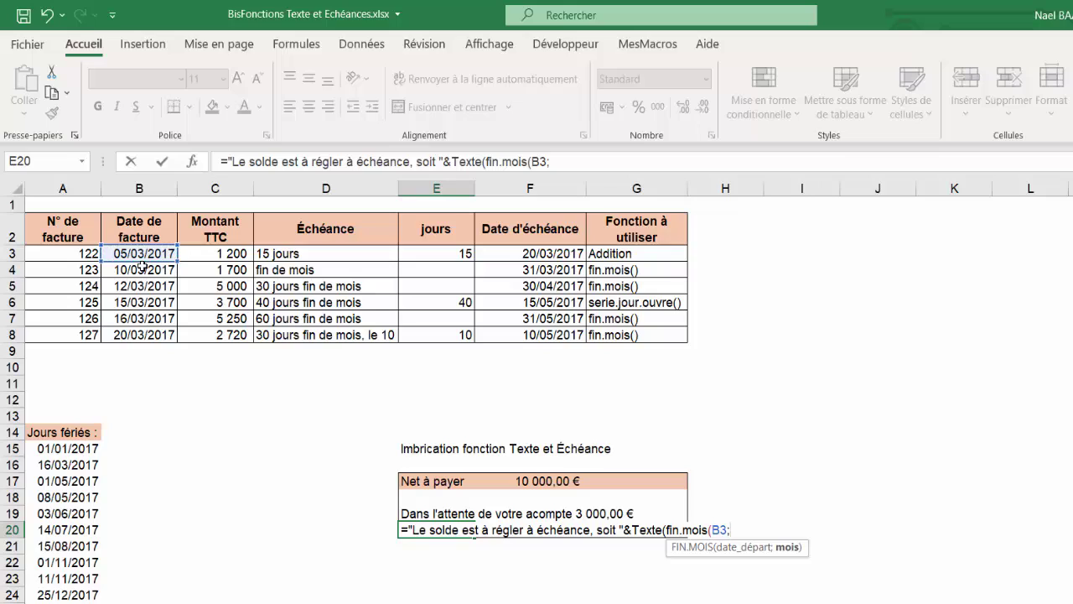
pyautogui.write('30')
pyautogui.press('BackSpace')
pyautogui.press('BackSpace')
pyautogui.write('1)')
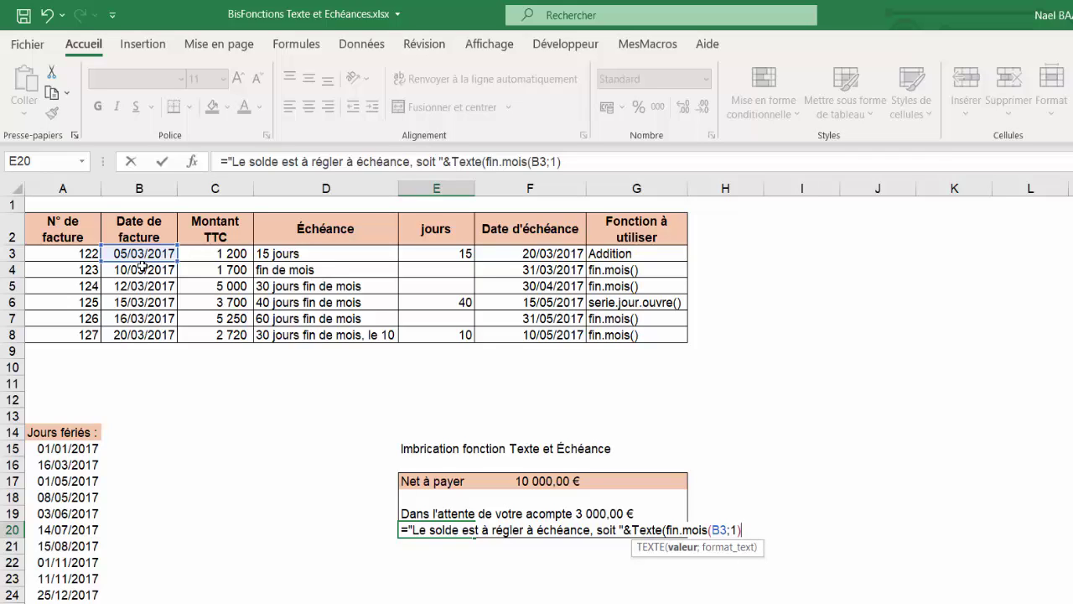
pyautogui.write(';')
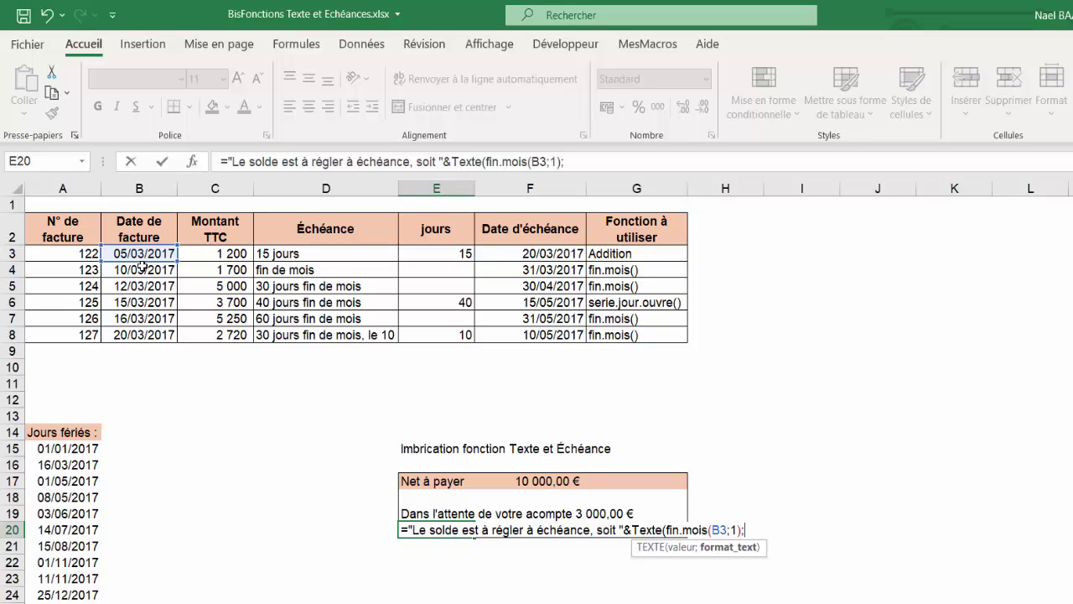
pyautogui.write('"')
pyautogui.write('jj/')
pyautogui.write('mm')
pyautogui.write('/')
pyautogui.write('aaaa')
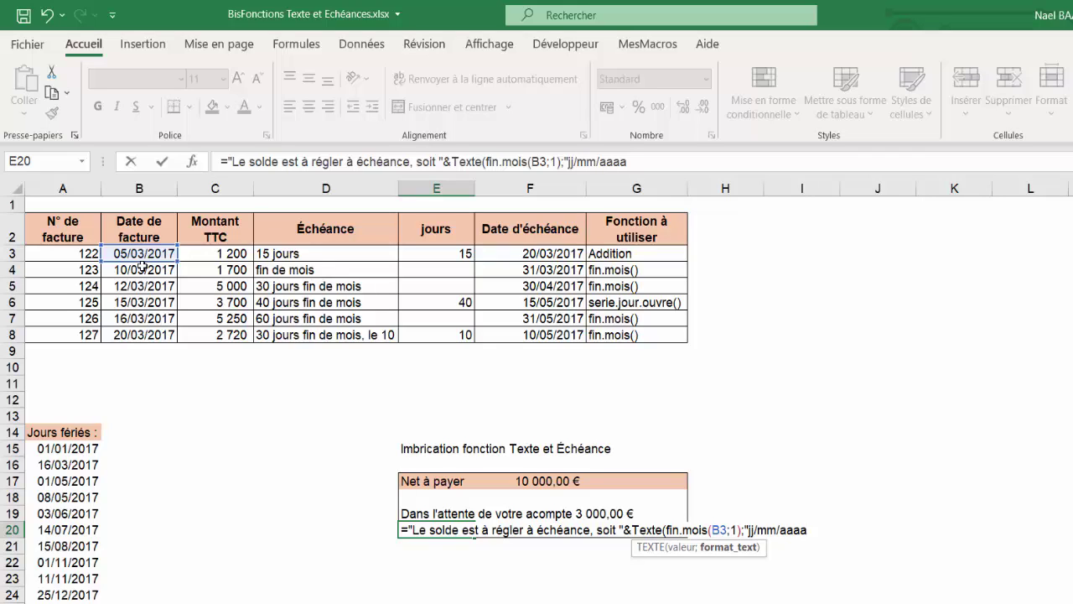
pyautogui.write('")')
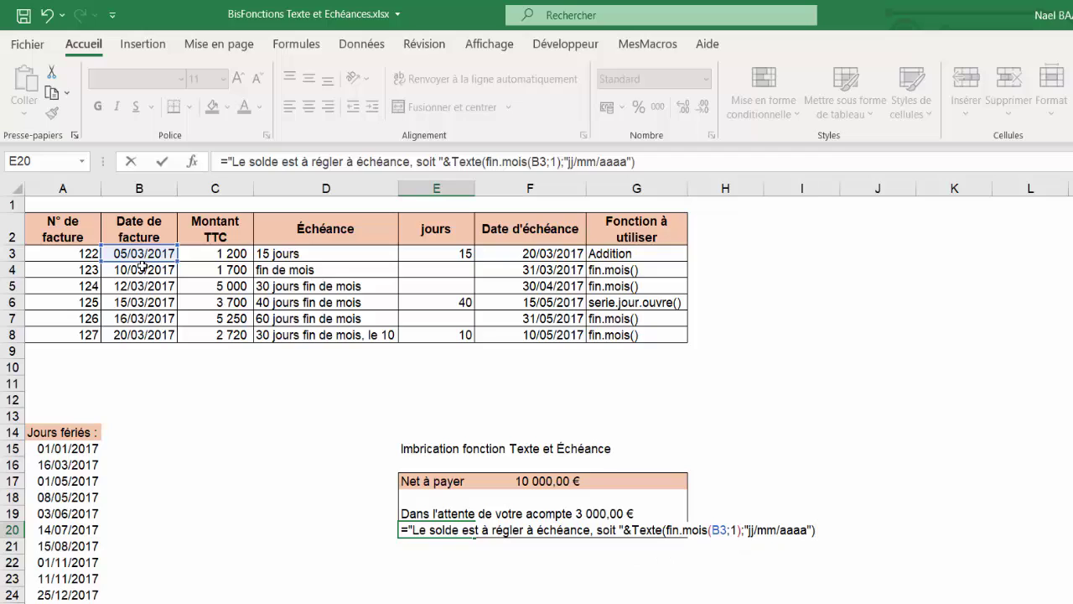
pyautogui.press('Return')
# Review E20's formula against the invoice date in B3
pyautogui.press('Up')
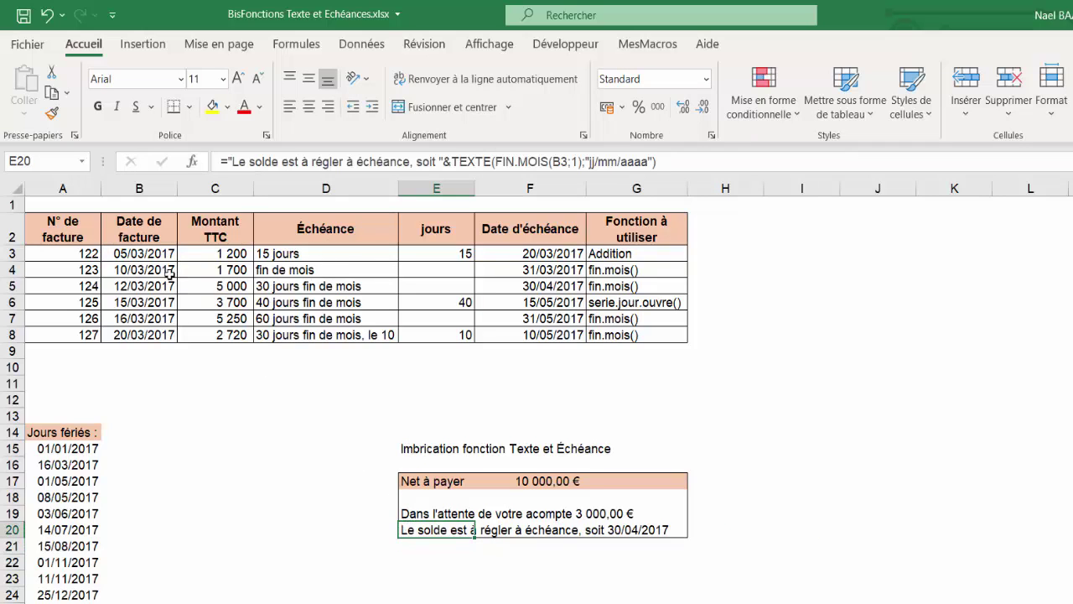
pyautogui.click(149, 254)
pyautogui.click(436, 530)
pyautogui.click(144, 255)
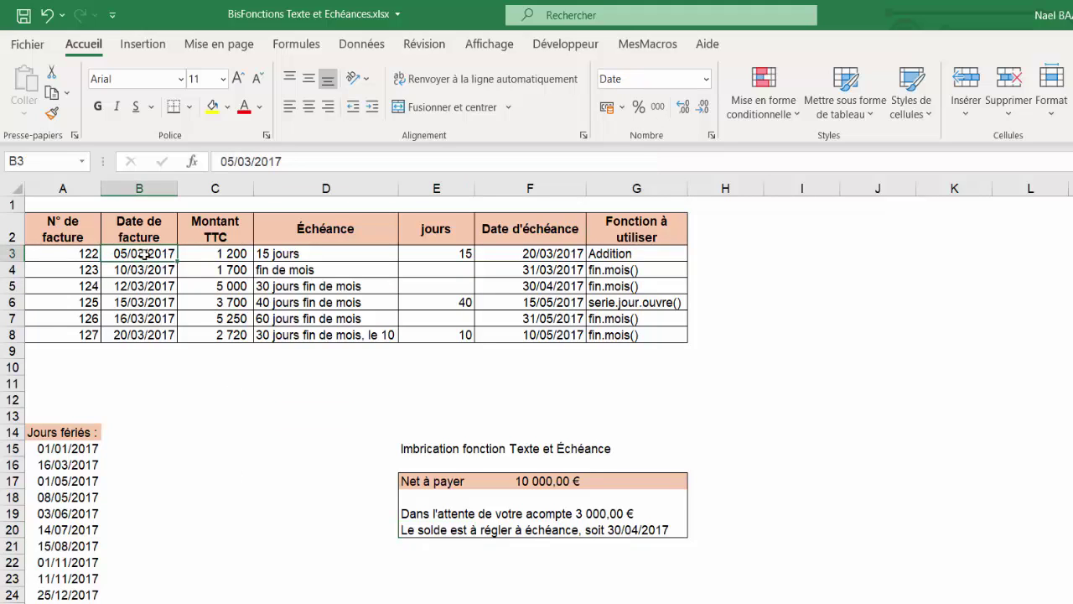
pyautogui.click(869, 544)
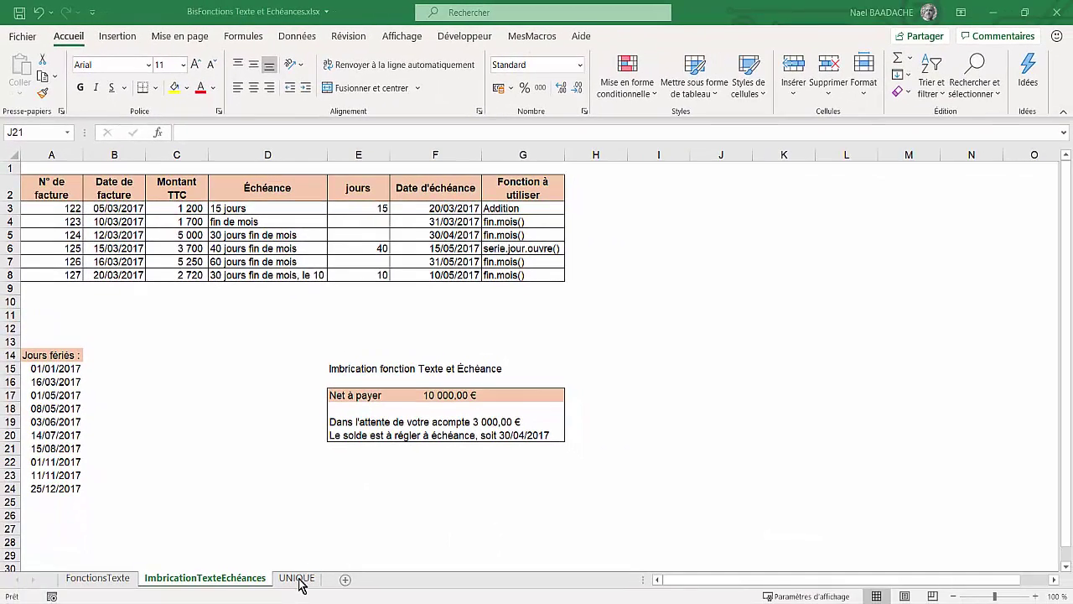
# Open the UNIQUE sheet and select the company names A3:A22 and quantities B3:B22
pyautogui.click(298, 579)
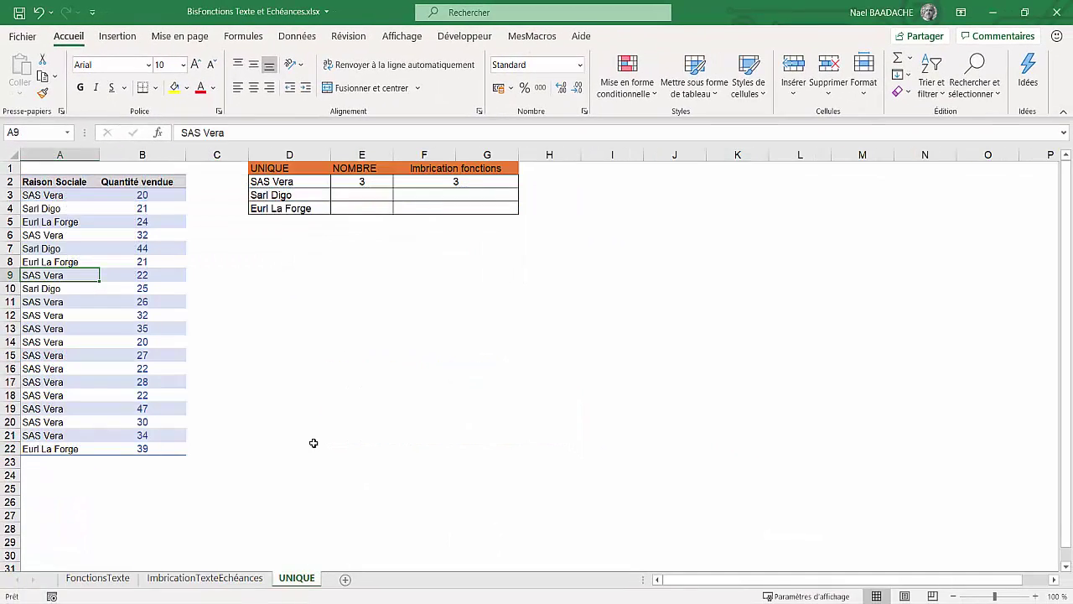
pyautogui.moveTo(54, 196); pyautogui.dragTo(50, 448)
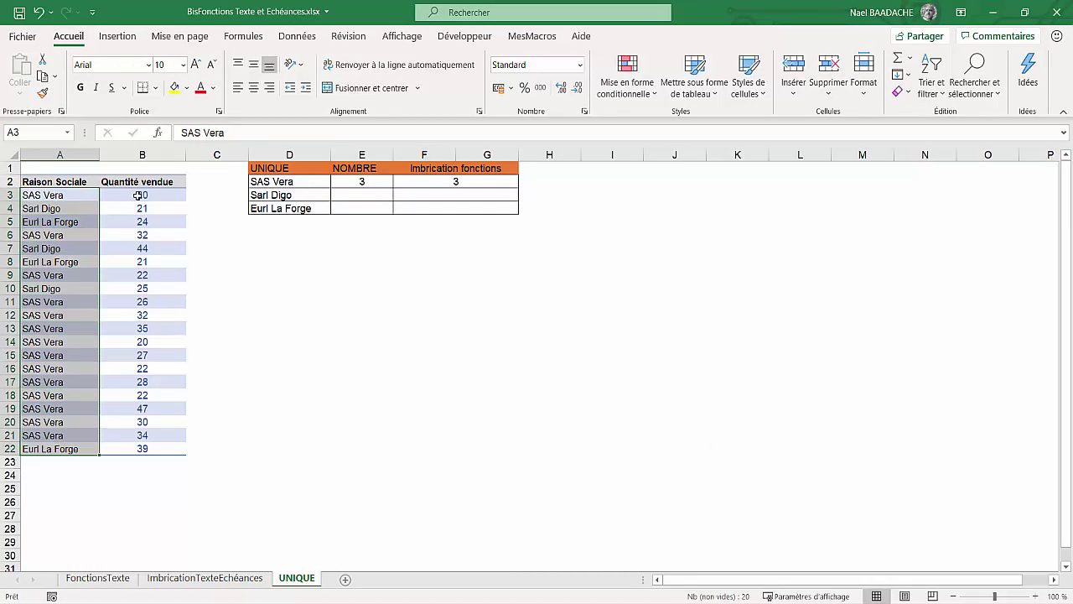
pyautogui.moveTo(139, 196); pyautogui.dragTo(139, 447)
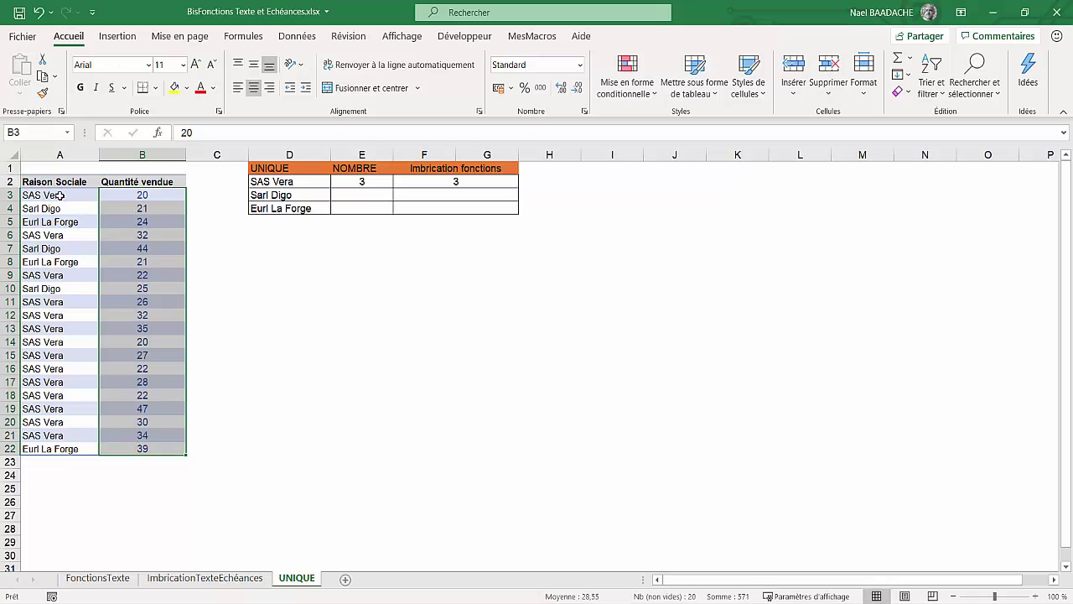
pyautogui.moveTo(50, 196); pyautogui.dragTo(42, 446)
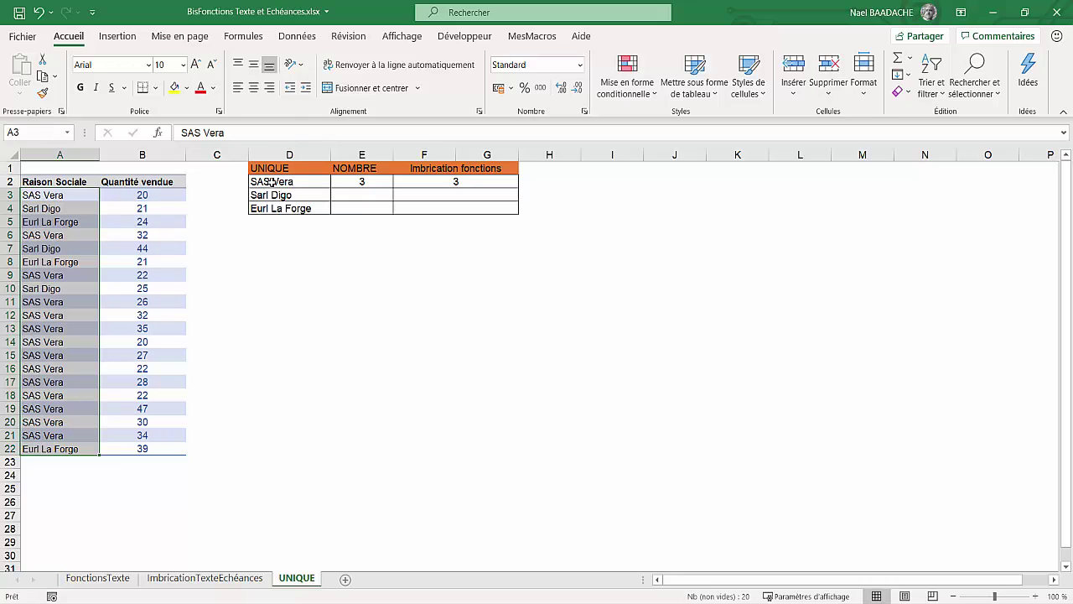
# Inspect the UNIQUE formula spilling into D2:D4, then select a cell inside the sales list
pyautogui.click(278, 183)
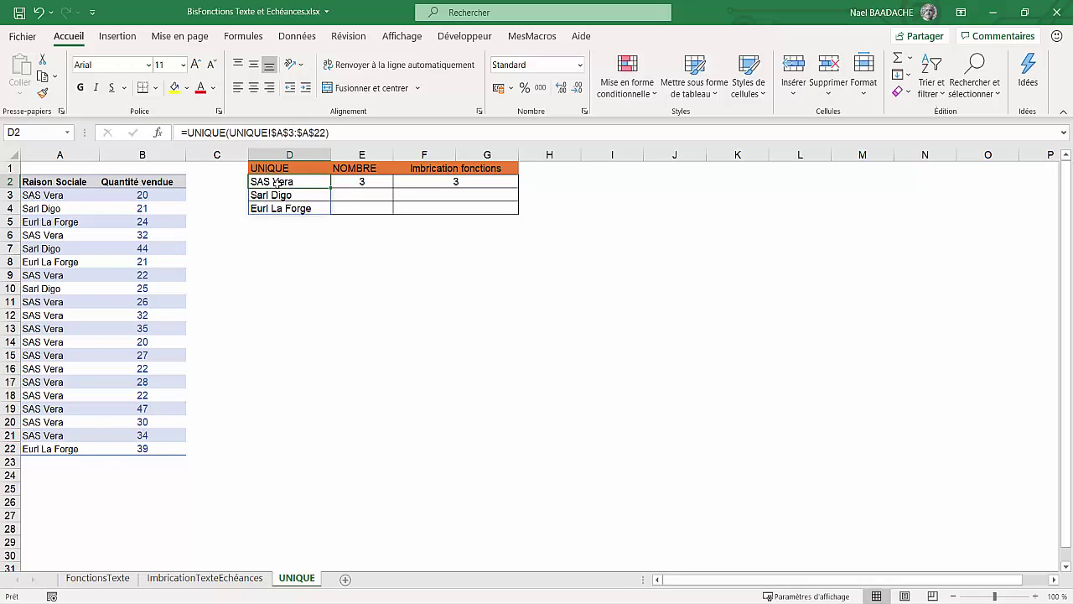
pyautogui.moveTo(277, 183); pyautogui.dragTo(276, 209)
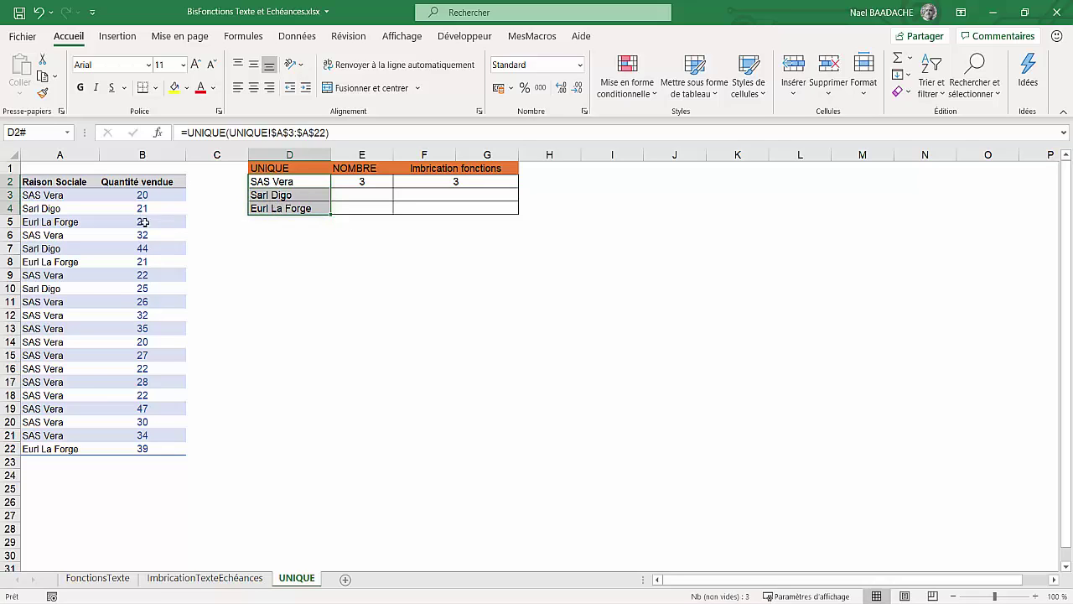
pyautogui.click(103, 222)
pyautogui.click(48, 462)
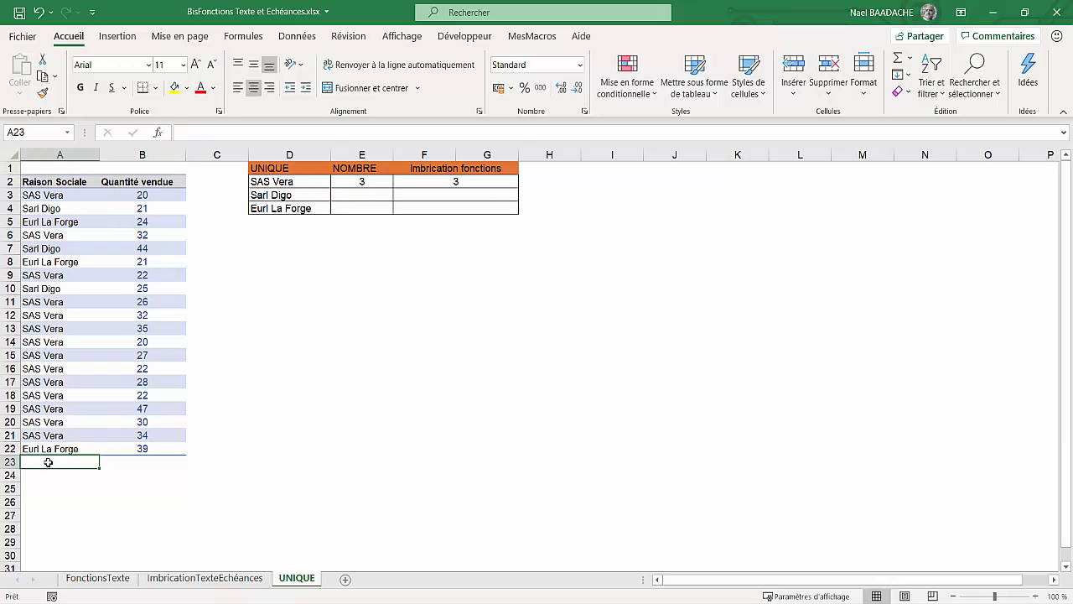
pyautogui.click(61, 223)
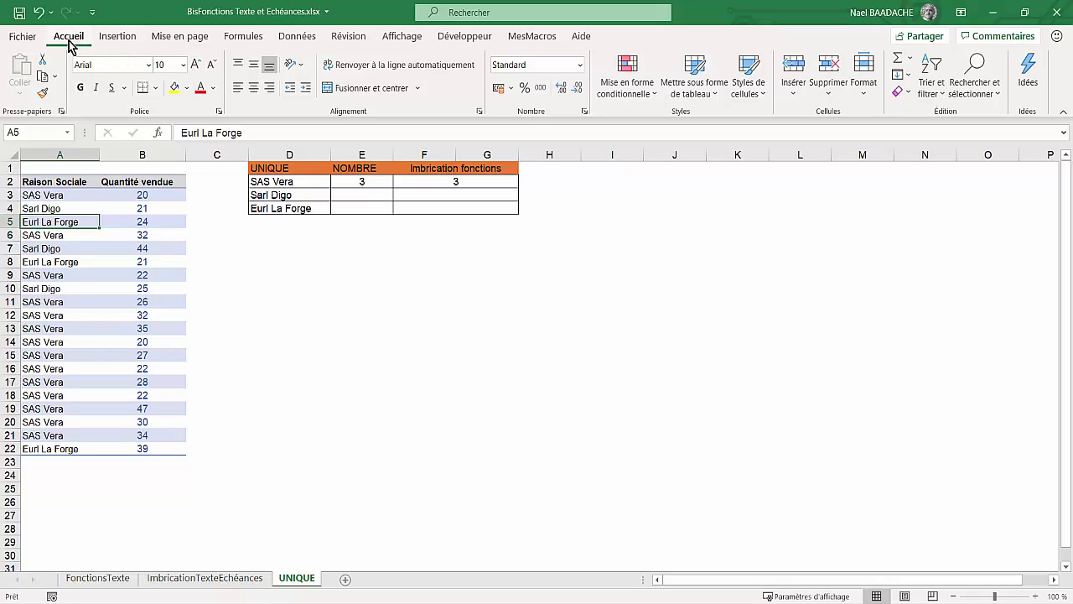
# Format A2:B22 as a light blue table with headers, then select the old results D2:D4
pyautogui.click(704, 99)
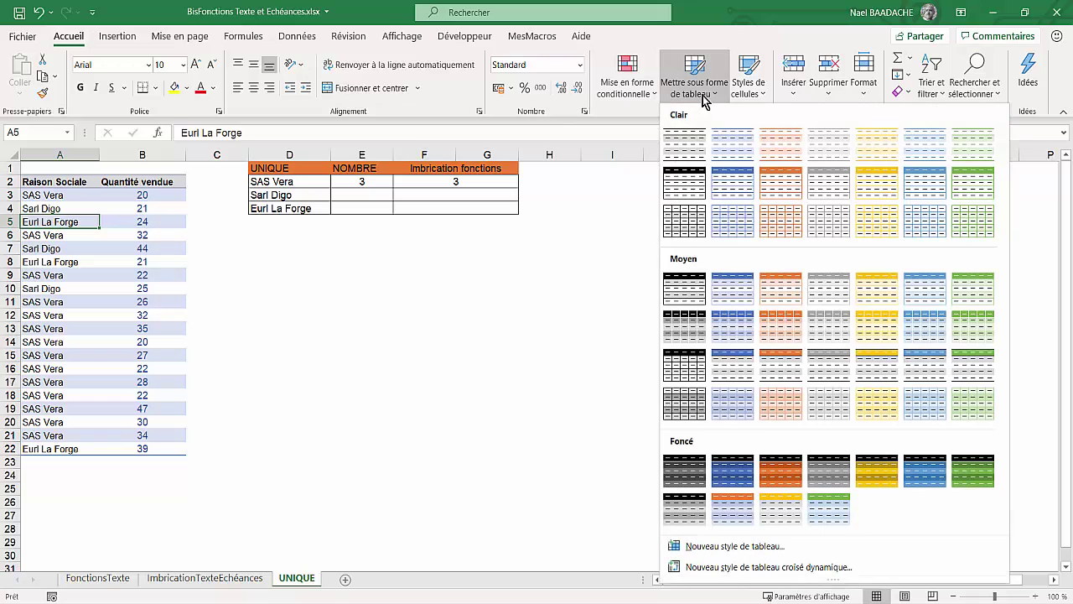
pyautogui.click(732, 144)
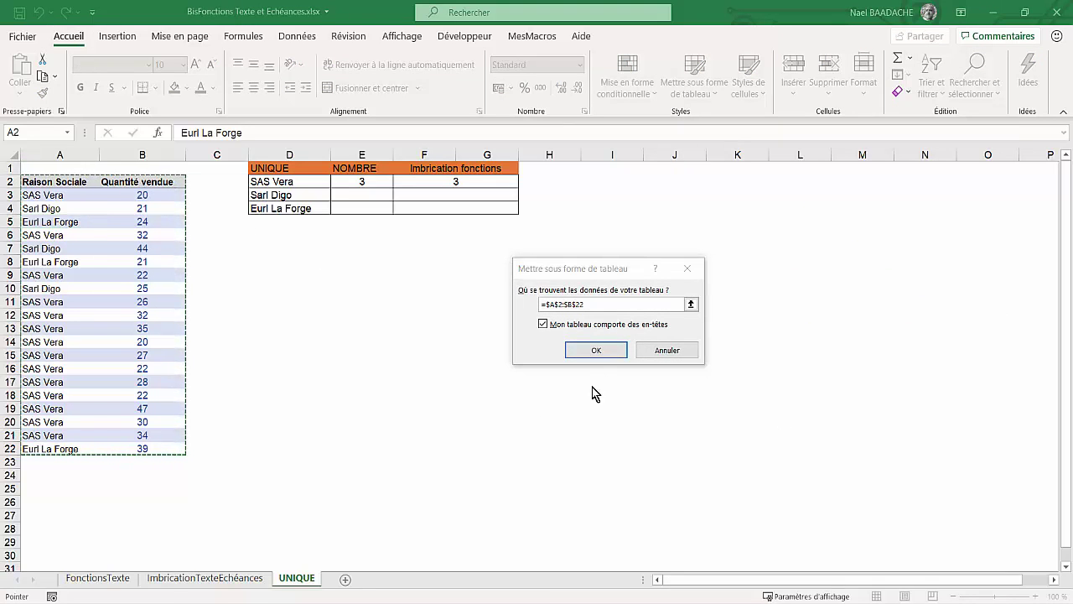
pyautogui.click(592, 352)
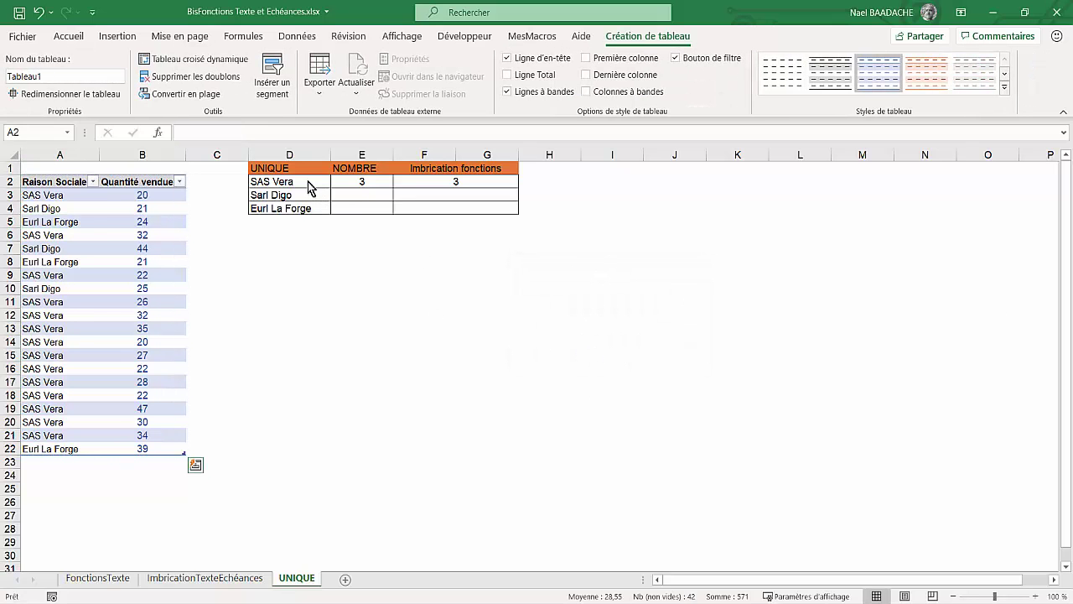
pyautogui.moveTo(304, 182); pyautogui.dragTo(303, 207)
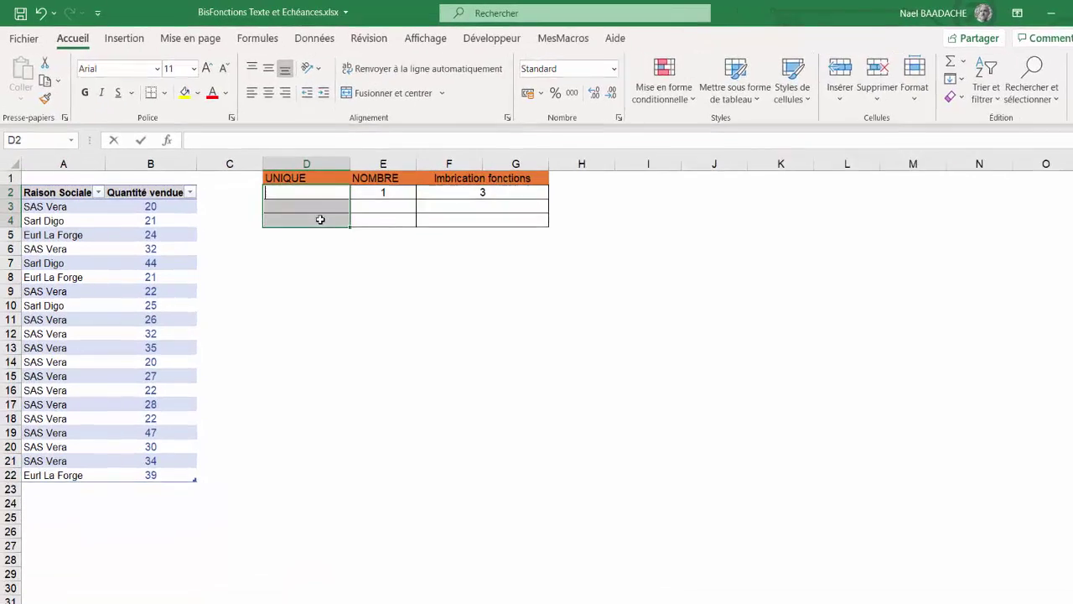
# In D2 enter =UNIQUE(Tableau1[Raison Sociale]), spilling SAS Vera, Sarl Digo and Eurl La Forge
pyautogui.write('=')
pyautogui.press('Escape')
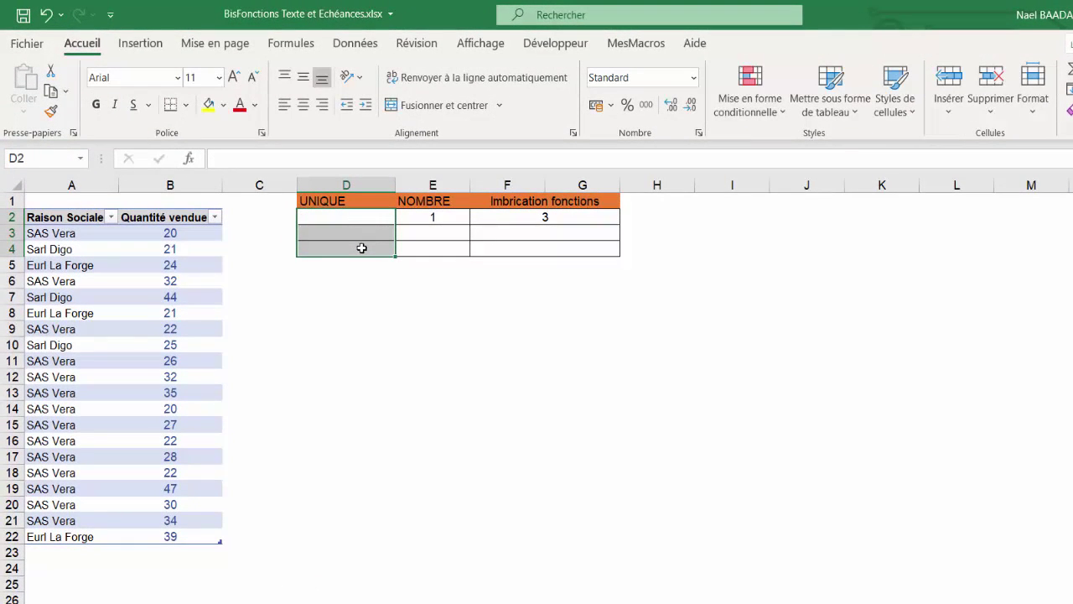
pyautogui.click(329, 217)
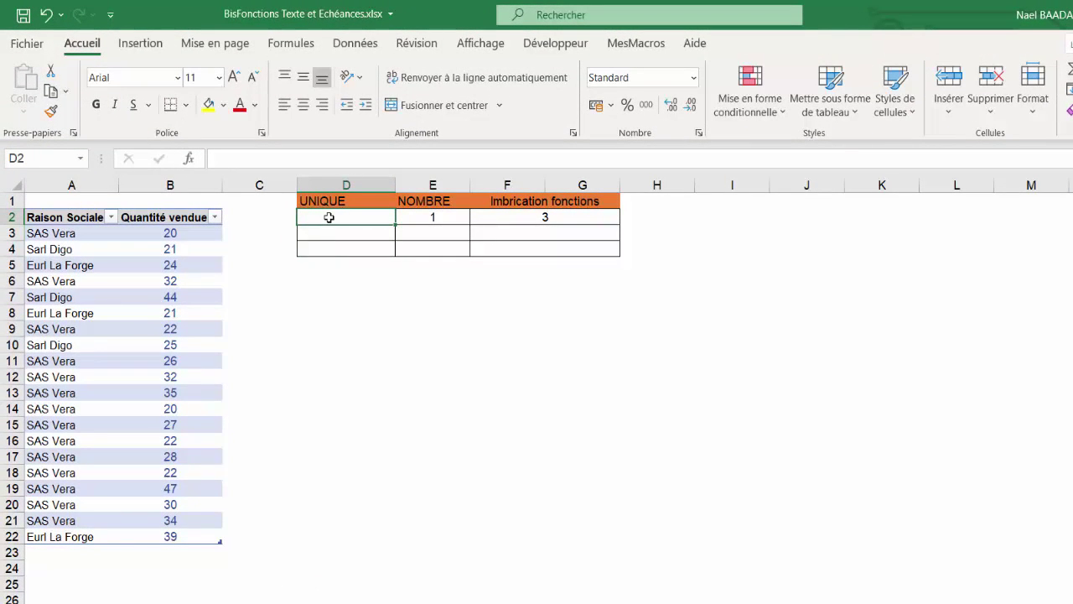
pyautogui.write('=uni')
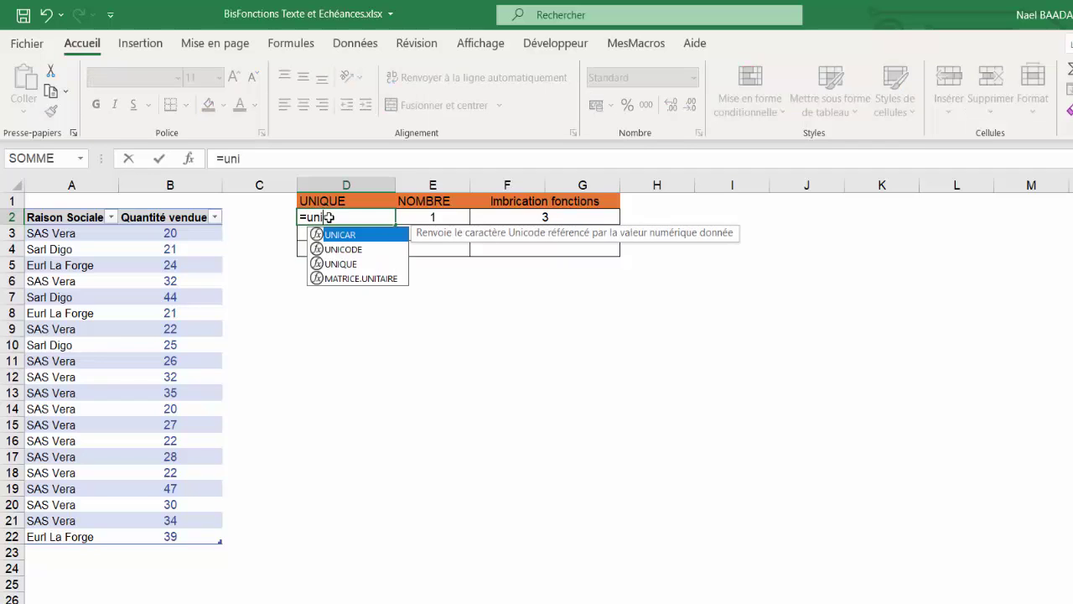
pyautogui.write('que(')
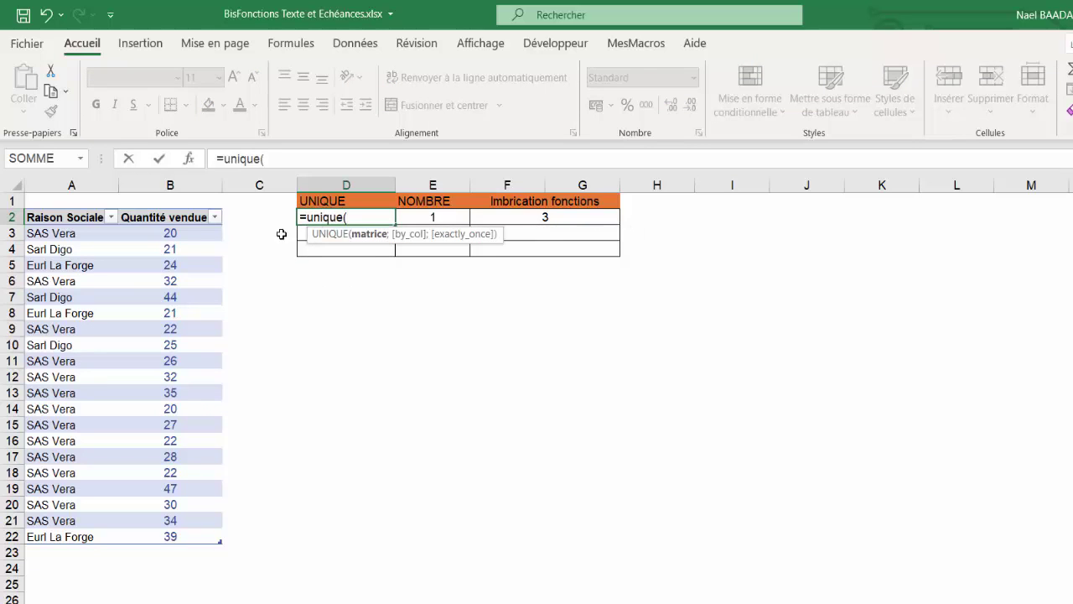
pyautogui.moveTo(81, 234); pyautogui.dragTo(69, 536)
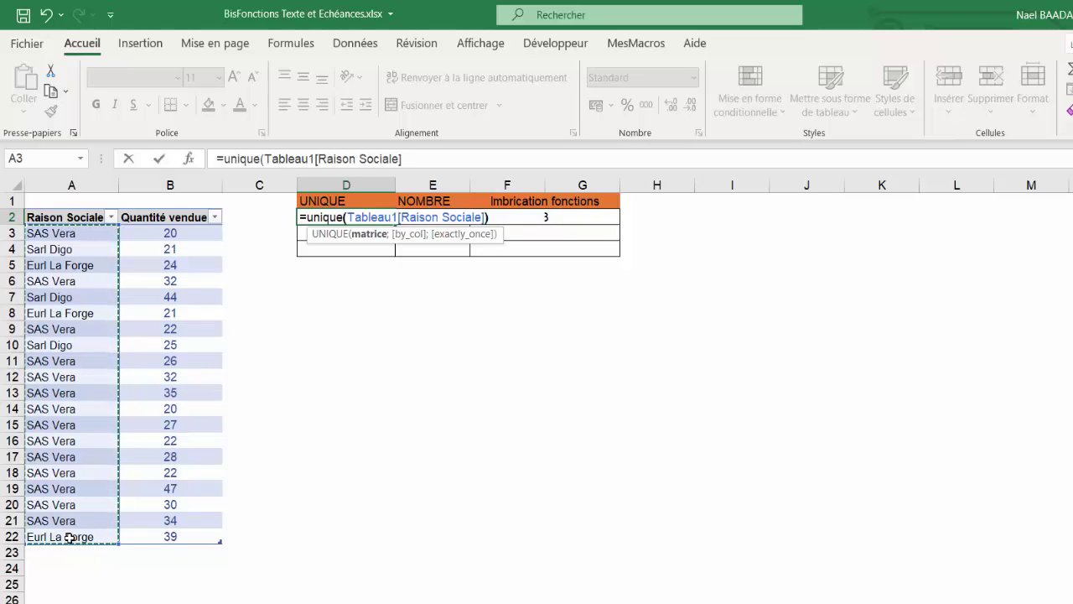
pyautogui.write(')')
pyautogui.press('Return')
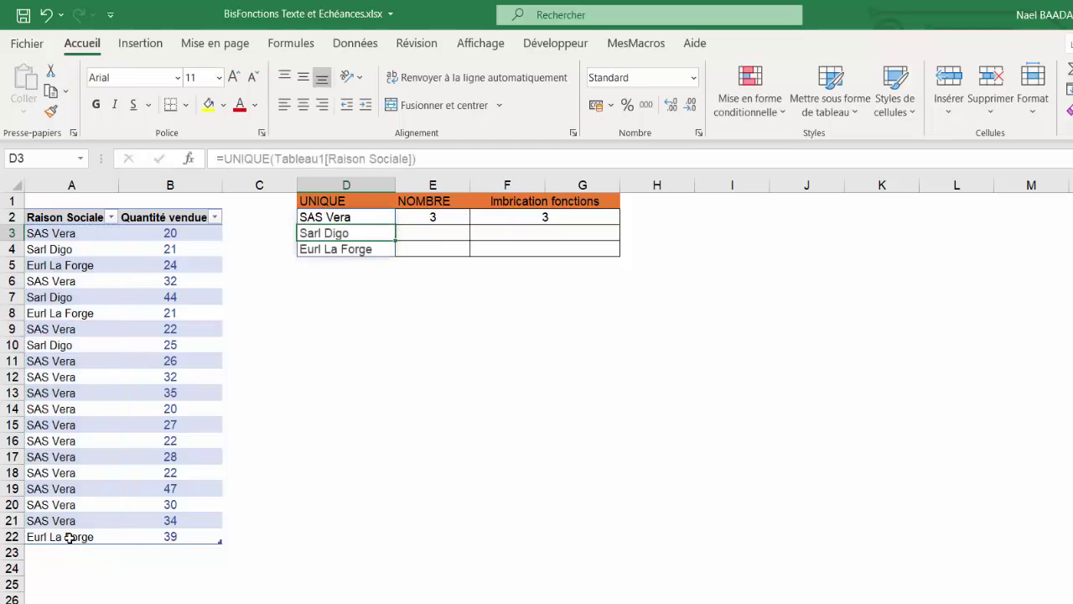
pyautogui.moveTo(315, 218); pyautogui.dragTo(348, 246)
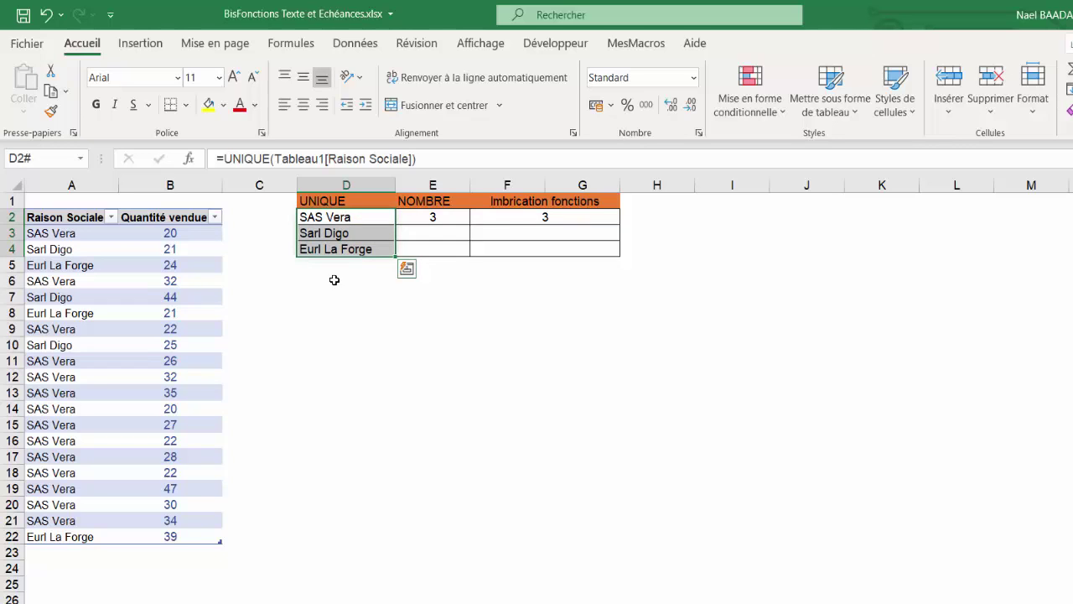
pyautogui.click(431, 219)
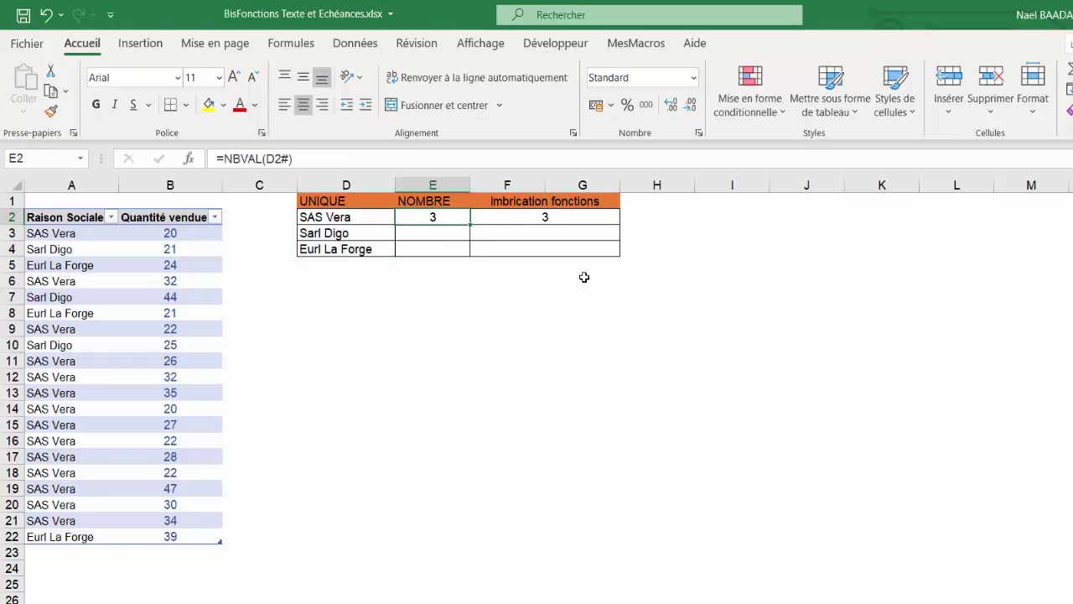
# Rewrite E2 as =NBVAL(D2#) so it counts the spilled list, showing 3
pyautogui.press('F2')
pyautogui.press('BackSpace')
pyautogui.press('BackSpace')
pyautogui.press('BackSpace')
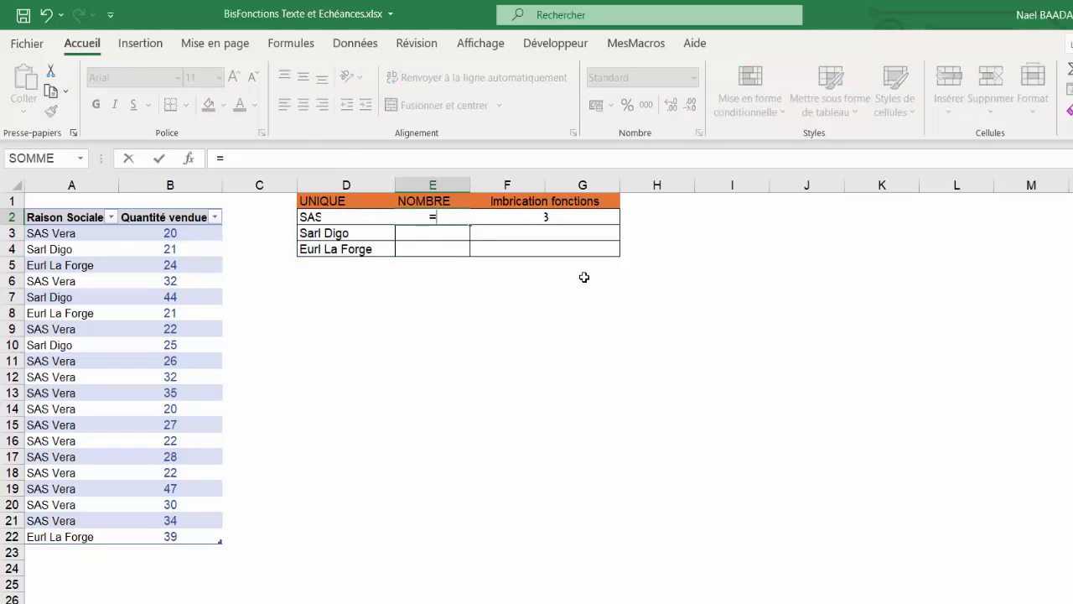
pyautogui.write('nbval(')
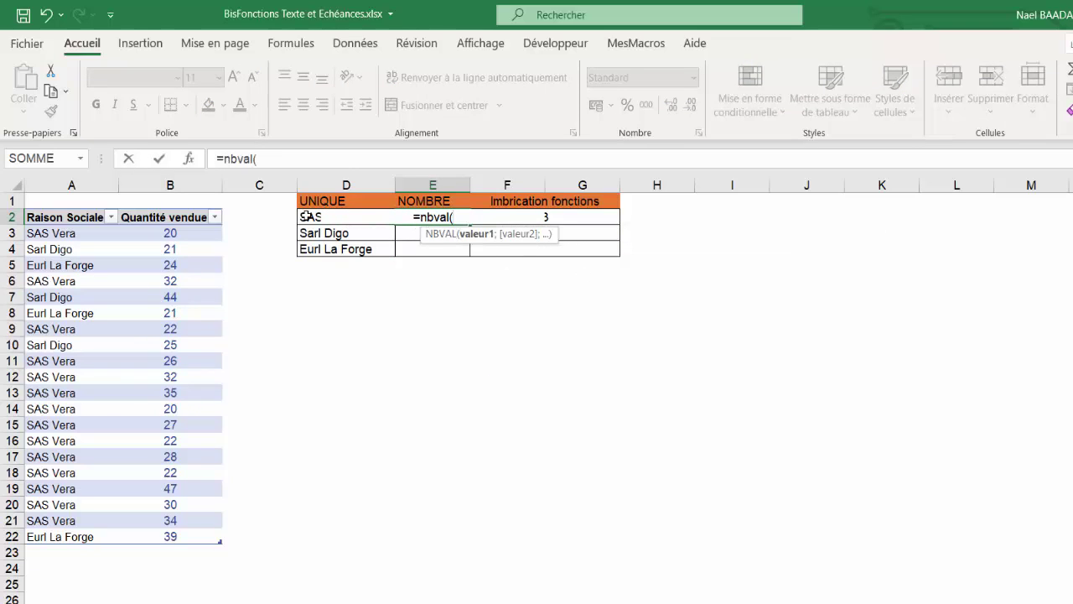
pyautogui.moveTo(299, 216); pyautogui.dragTo(313, 240)
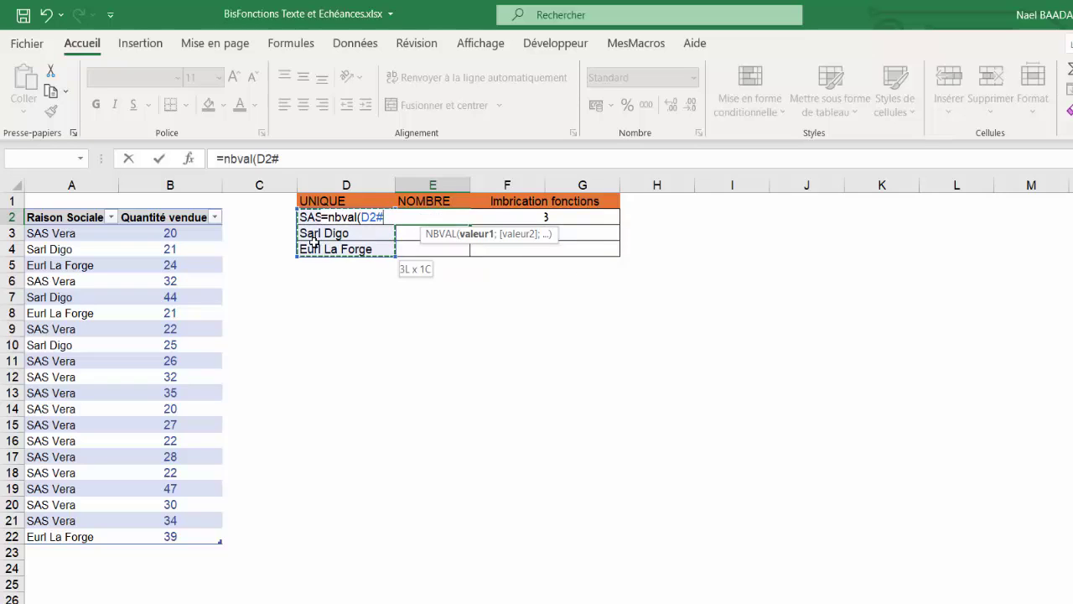
pyautogui.write(')')
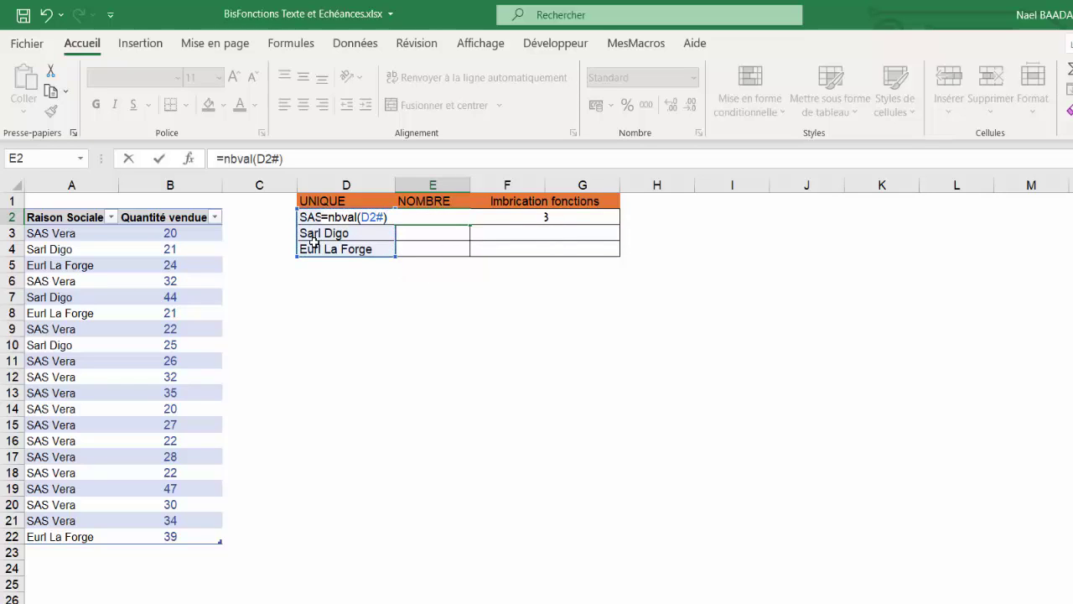
pyautogui.press('Return')
# Check E2's formula, then clear the old nested formula in F2
pyautogui.press('Up')
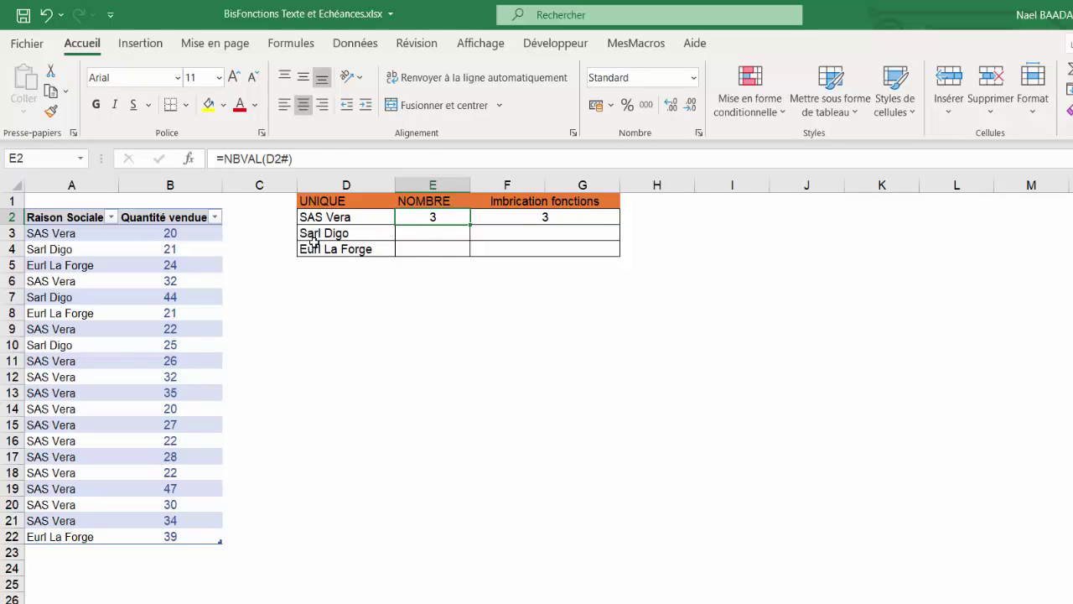
pyautogui.press('Right')
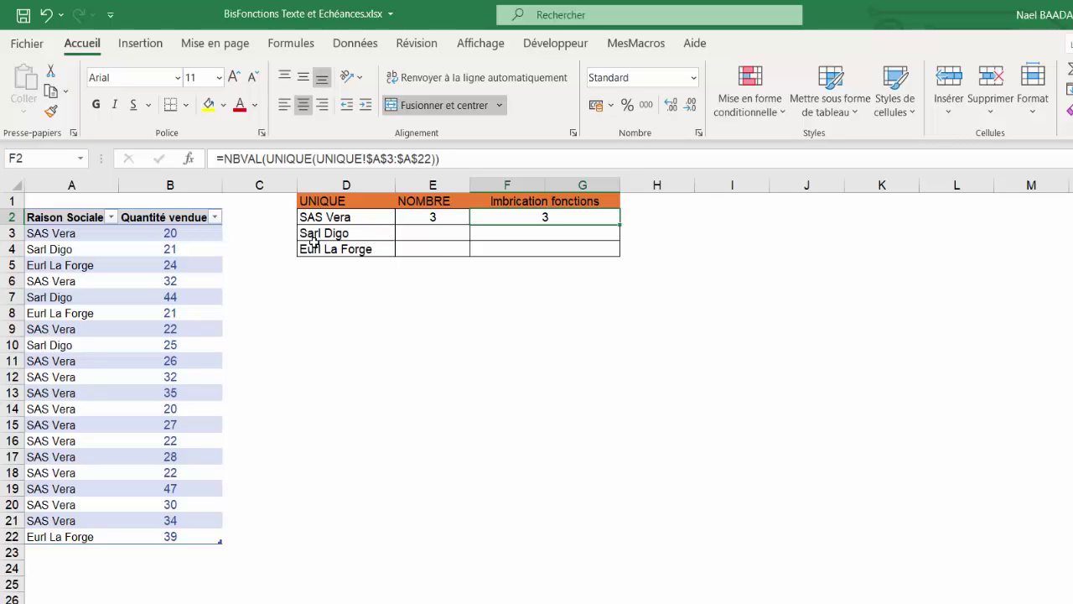
pyautogui.press('Delete')
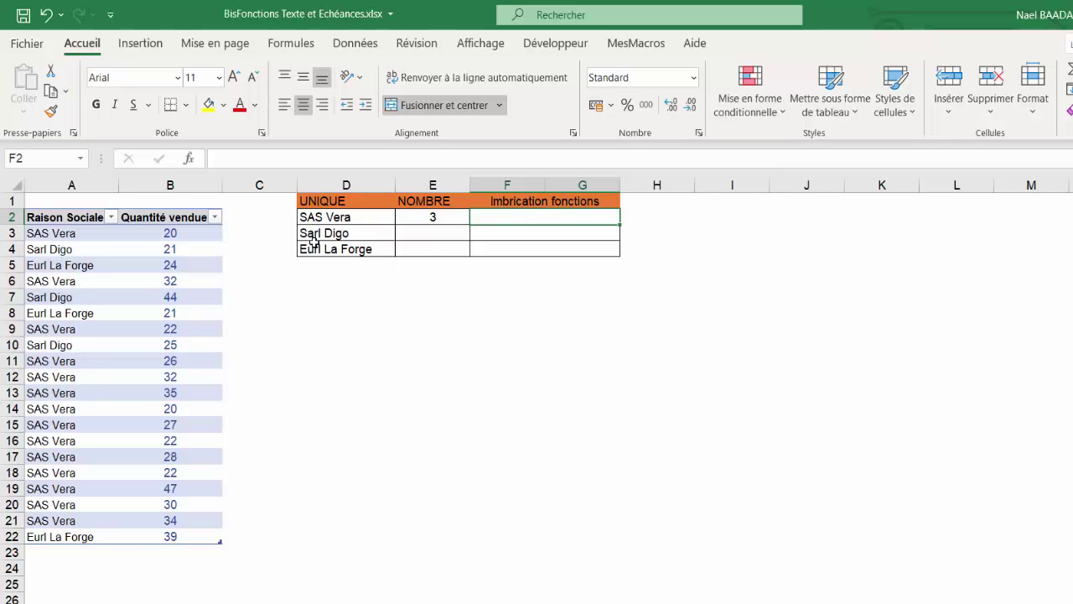
# In F2 enter =NBVAL(UNIQUE(Tableau1[Raison Sociale])), which shows 3
pyautogui.write('=')
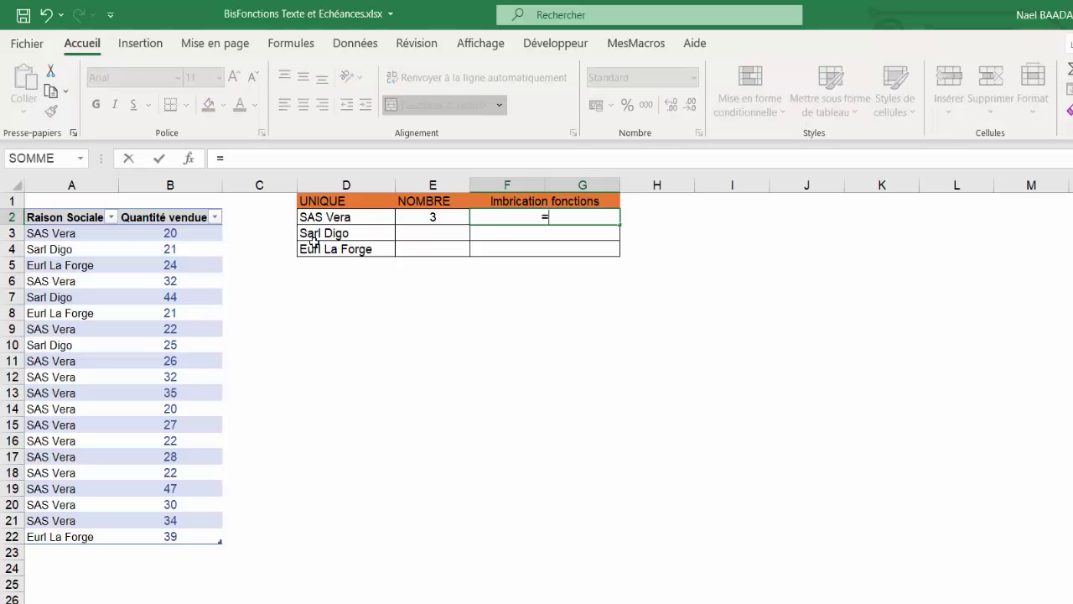
pyautogui.write('nbval')
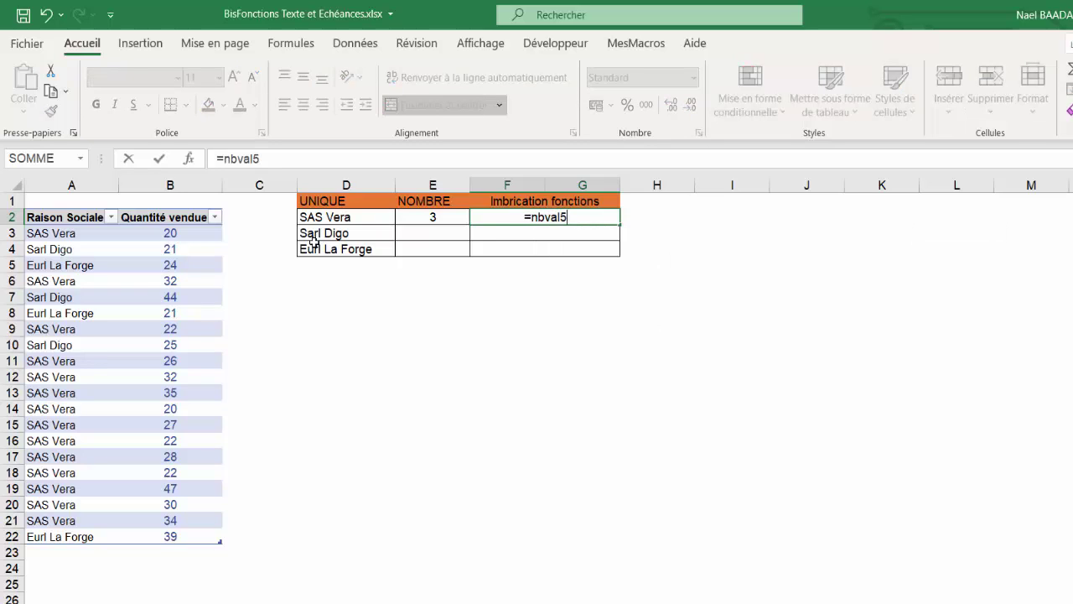
pyautogui.write('(unique')
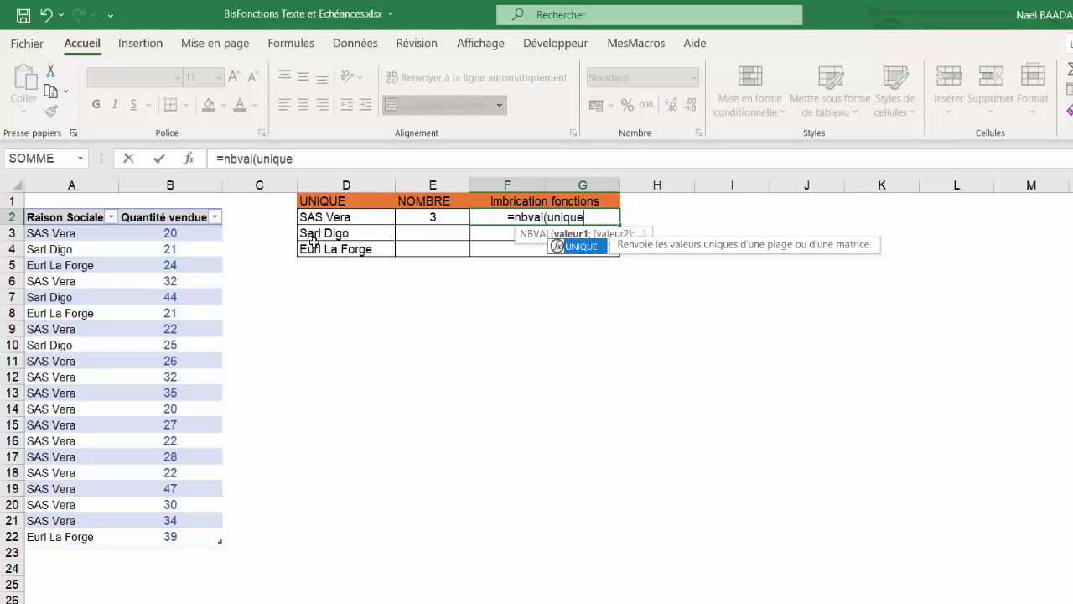
pyautogui.write('(')
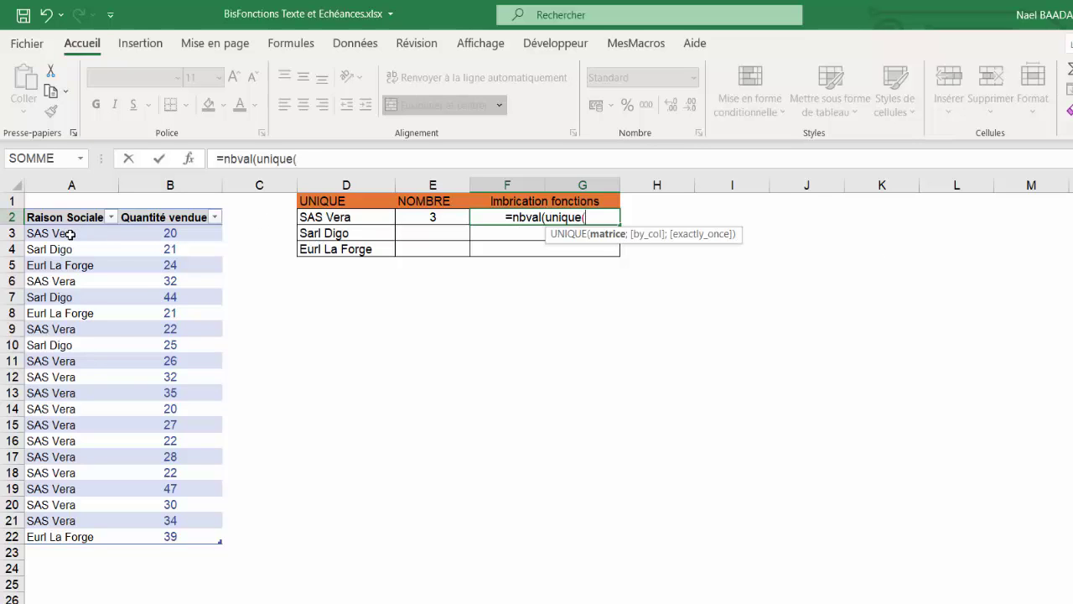
pyautogui.moveTo(74, 233); pyautogui.dragTo(83, 537)
pyautogui.write(')')
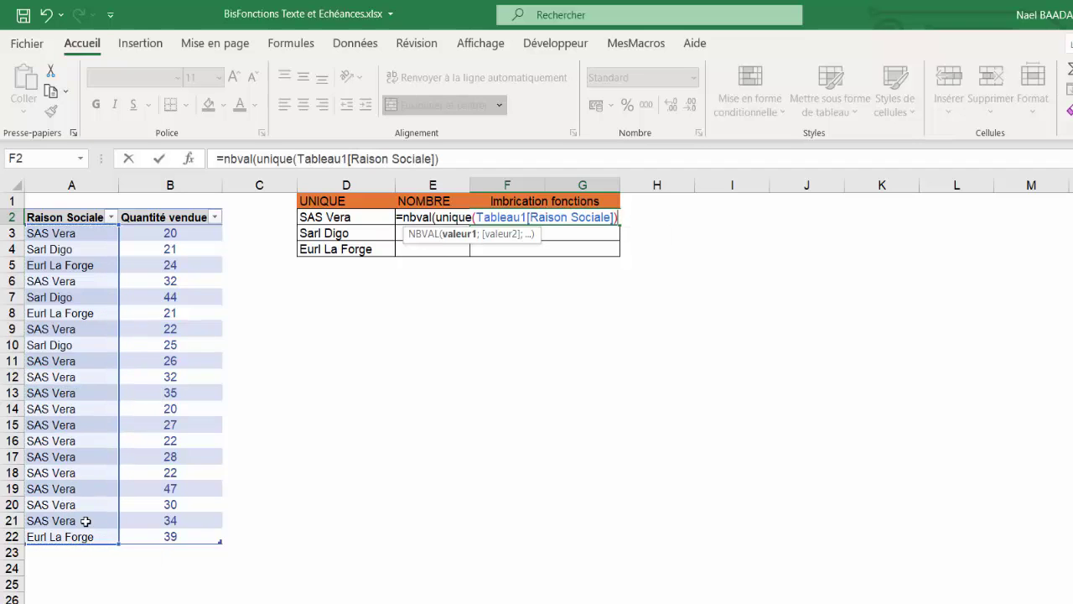
pyautogui.write(')')
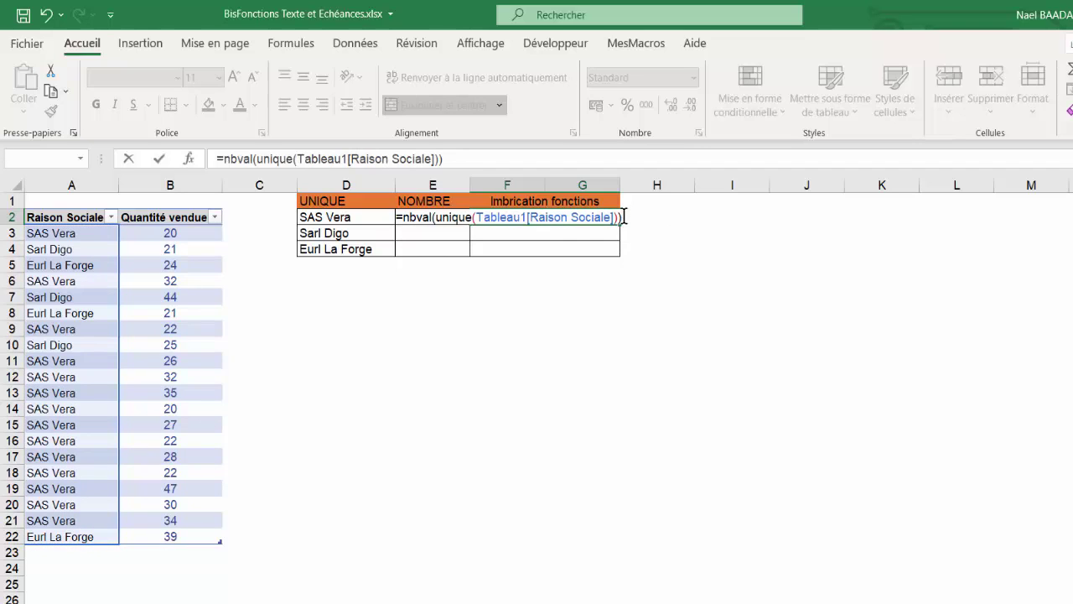
pyautogui.hotkey('ctrl', 'Return')
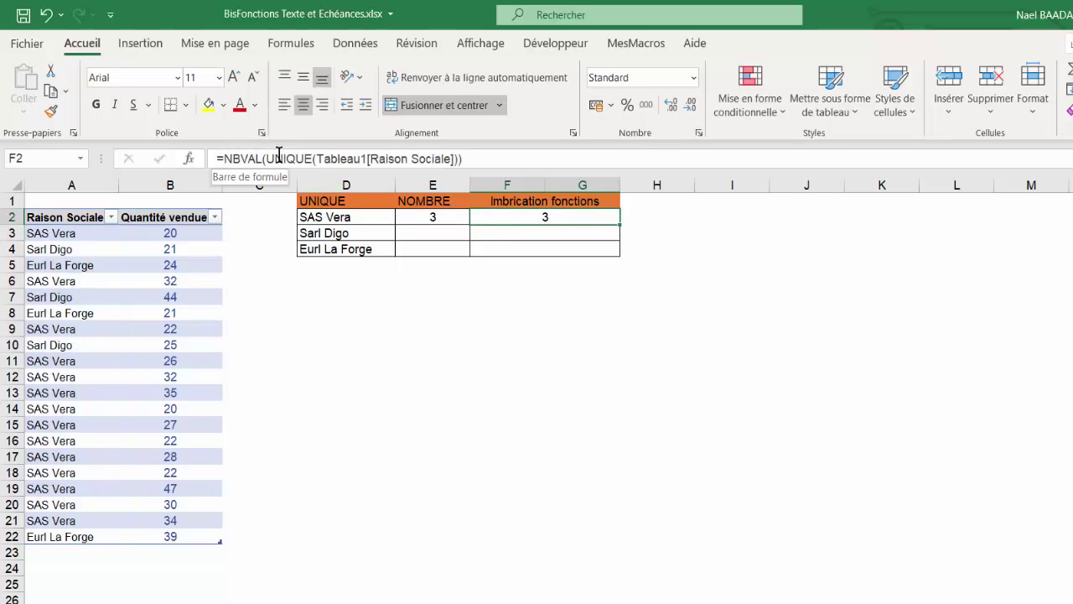
pyautogui.click(88, 311)
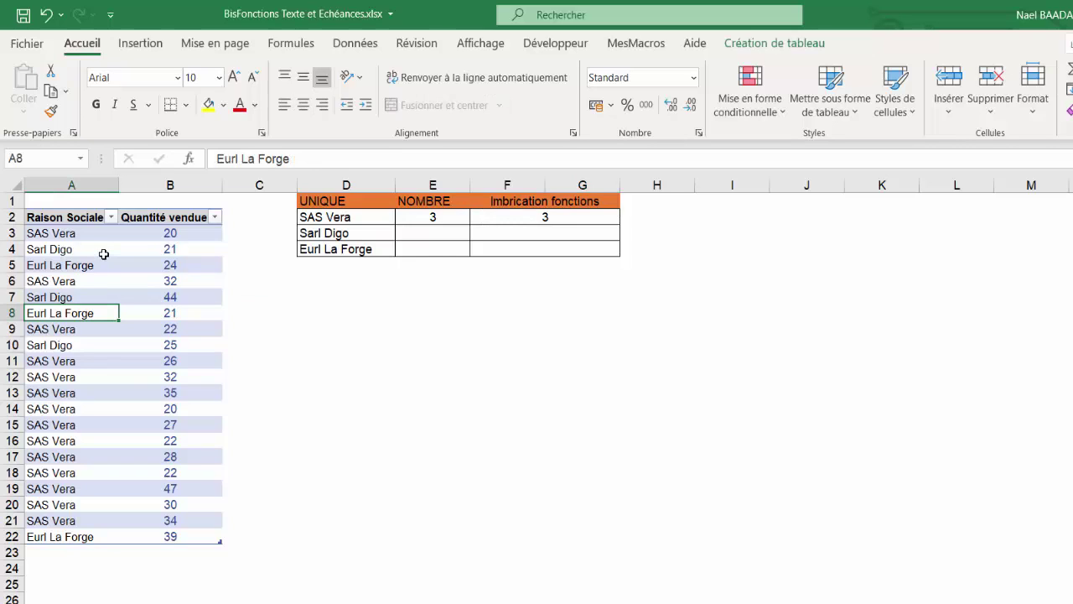
# Add 'SAS Nael' in A23 and 'SAS NEael' in A24 to extend Tableau1
pyautogui.click(83, 547)
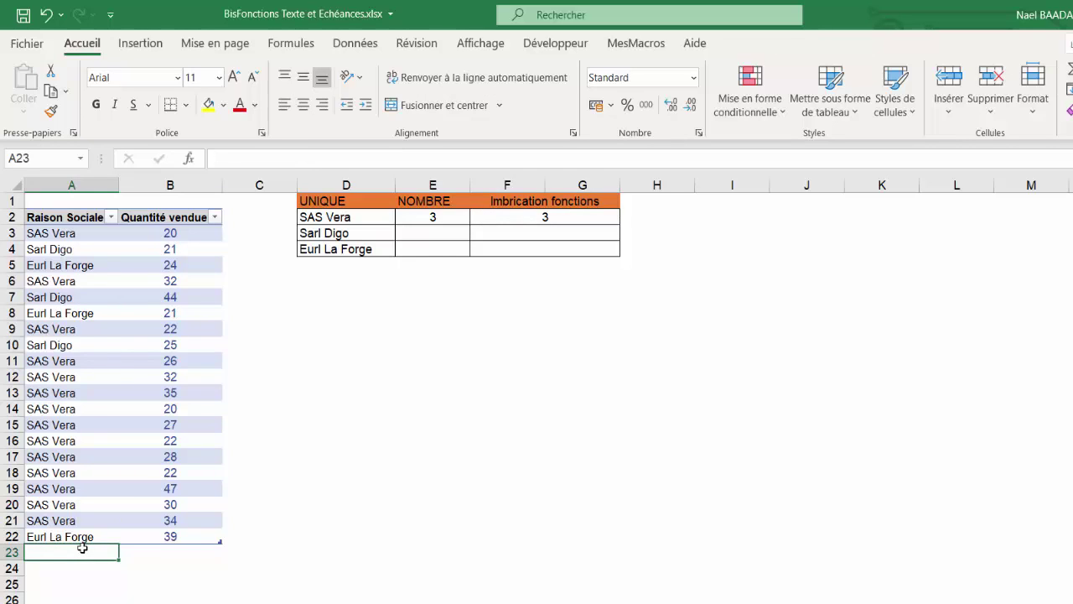
pyautogui.write('SA')
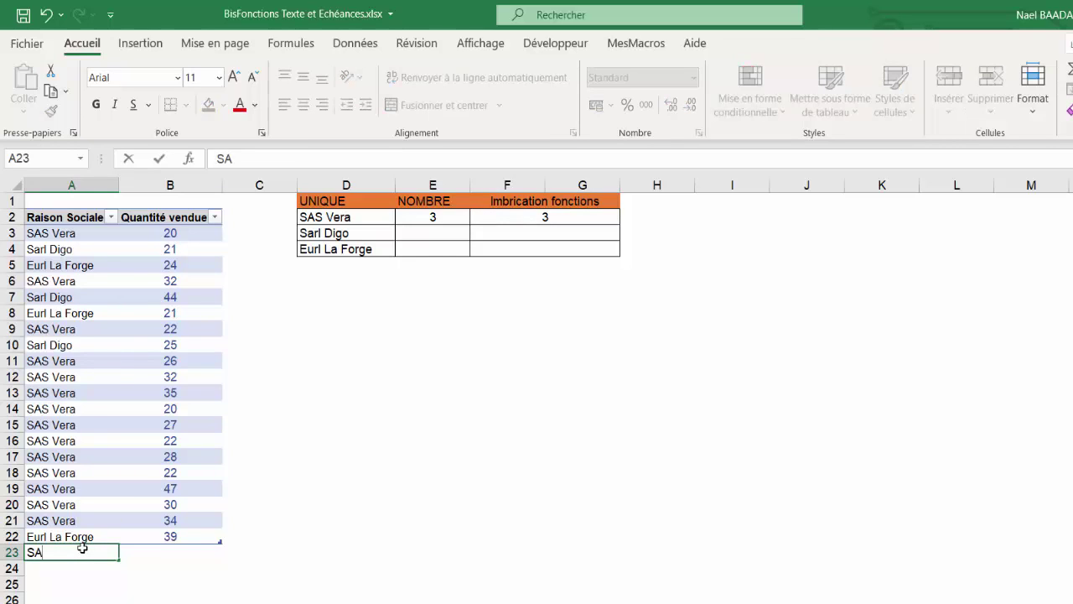
pyautogui.write('S Nael')
pyautogui.press('Return')
pyautogui.write('SA')
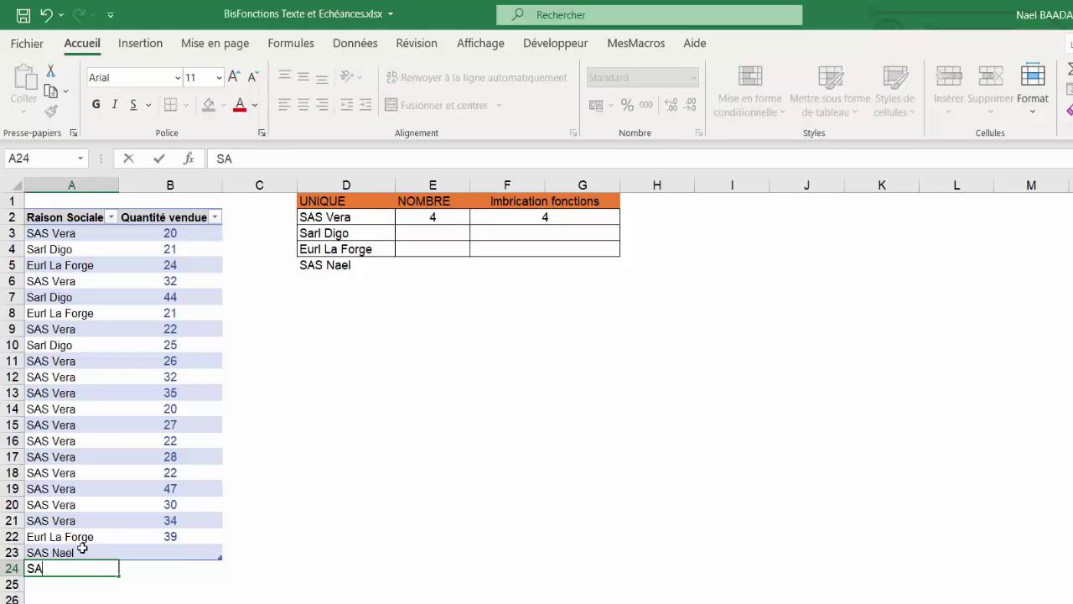
pyautogui.write('S NE')
pyautogui.write('ael')
pyautogui.press('Return')
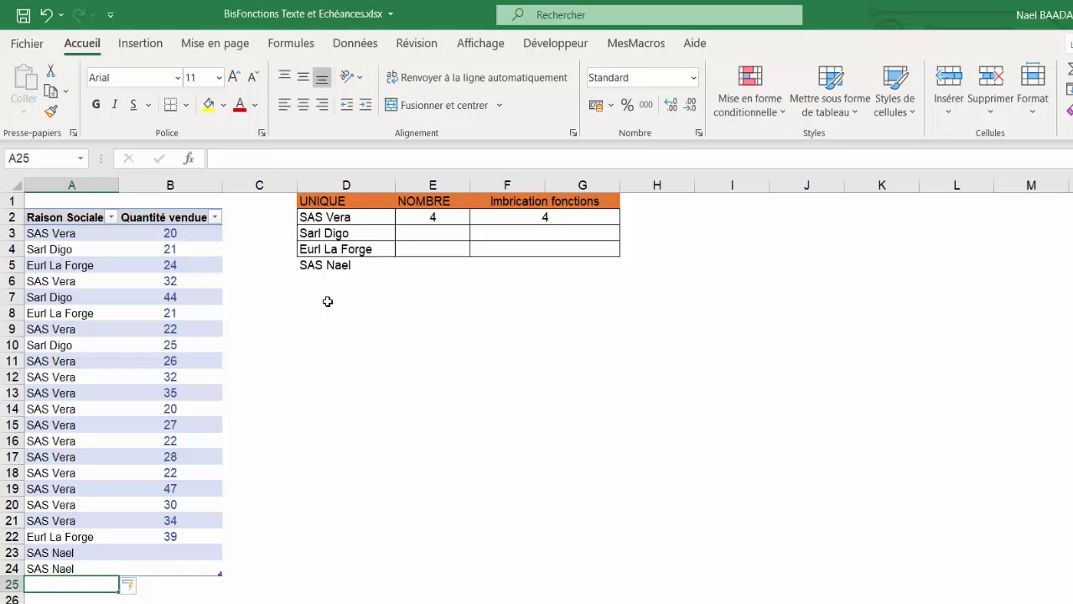
# Check the new fourth name in D5 and the E2 and F2 counts, now 4
pyautogui.click(330, 259)
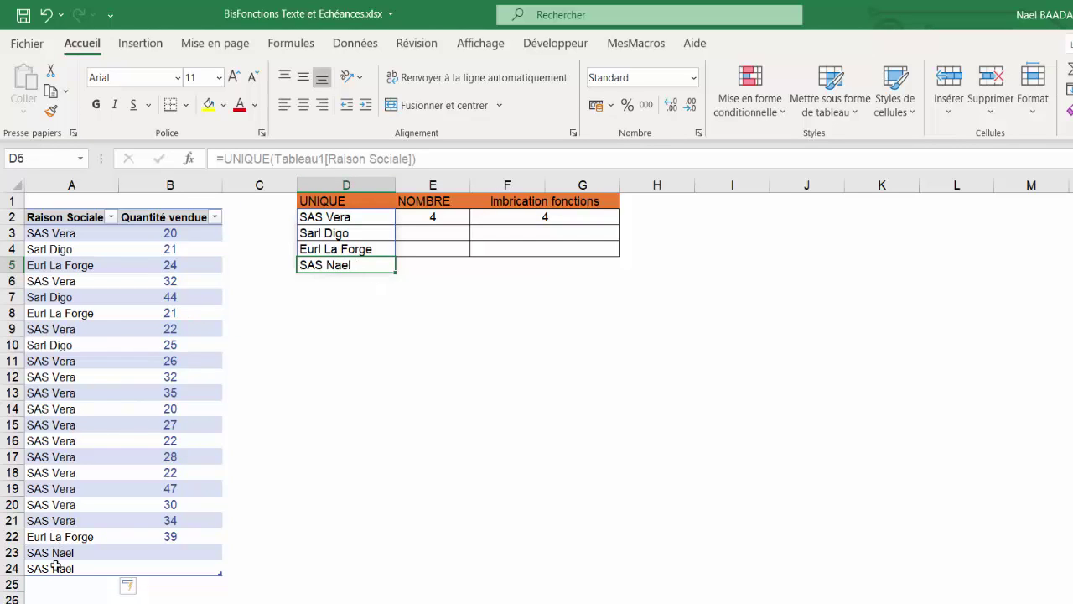
pyautogui.click(435, 218)
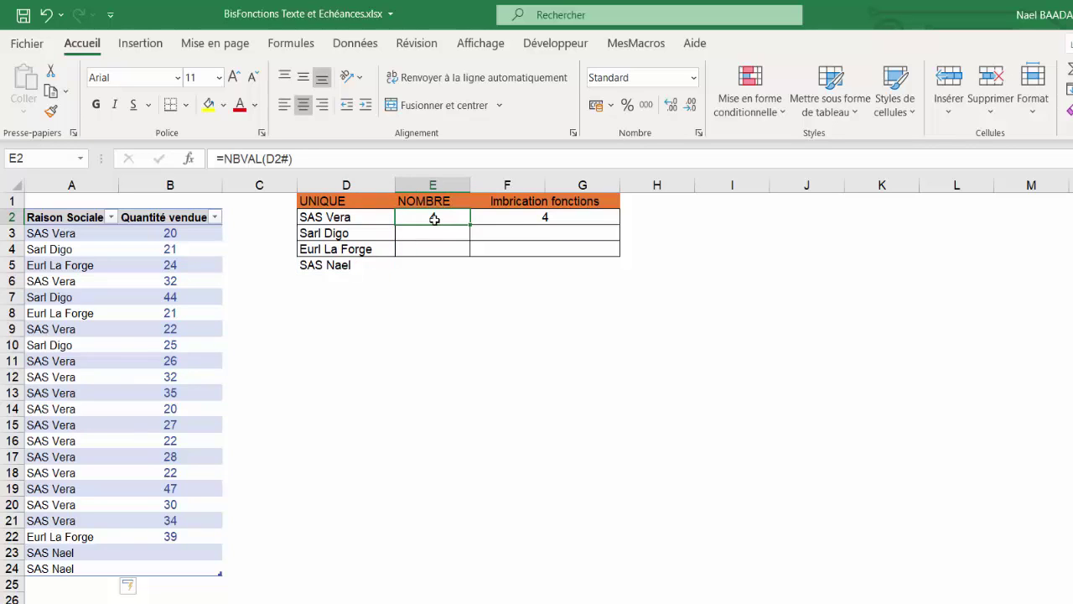
pyautogui.click(527, 219)
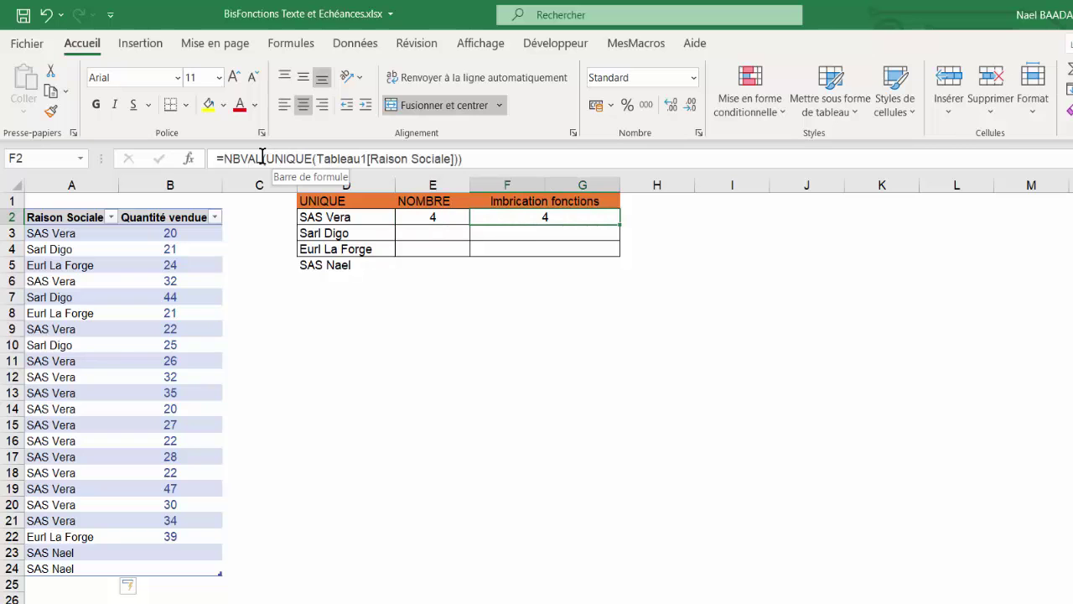
pyautogui.click(667, 389)
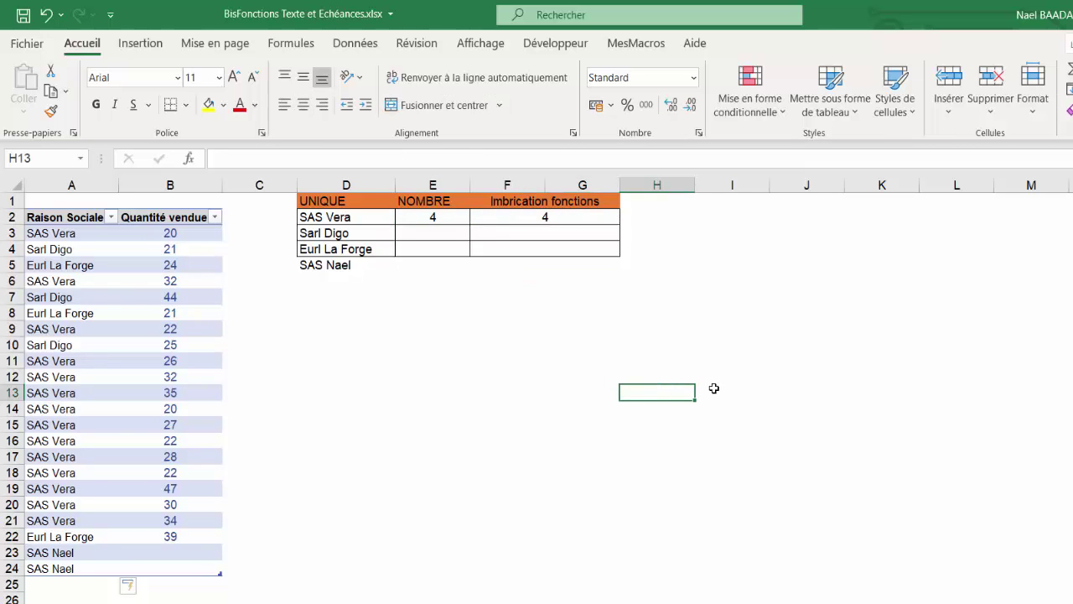